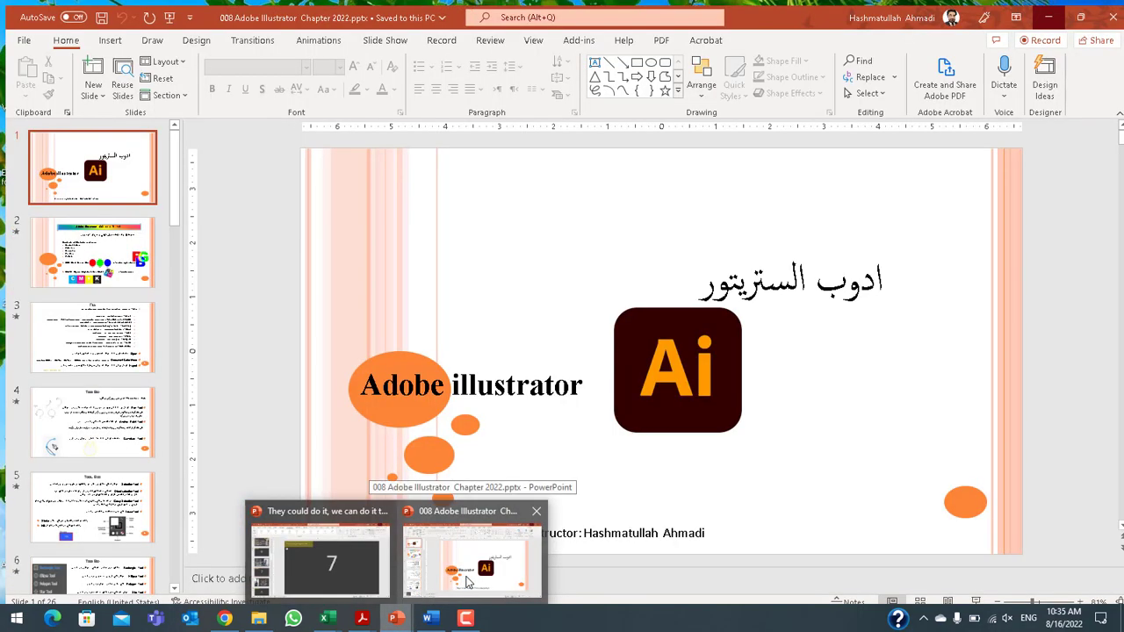
# Restore the Illustrator chapter deck in PowerPoint and go to slide 2 on RGB and CMYK
pyautogui.click(465, 583)
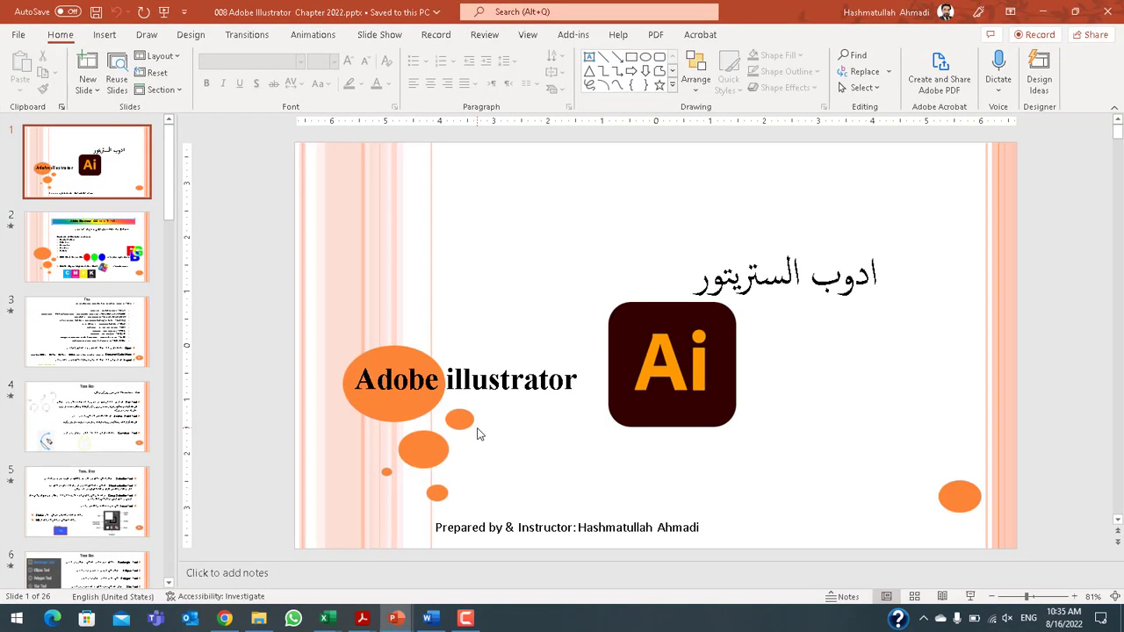
pyautogui.scroll(-1, 479, 434)
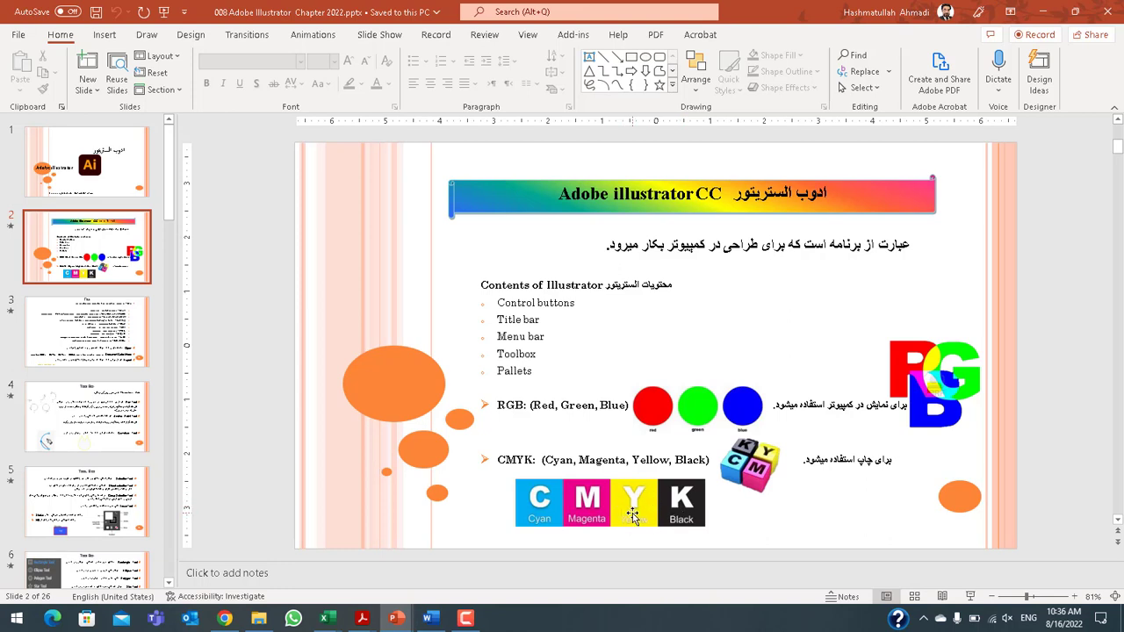
# Scroll to slide 3 on the File commands New, Open, Document Color Mode and Export
pyautogui.scroll(-1, 633, 517)
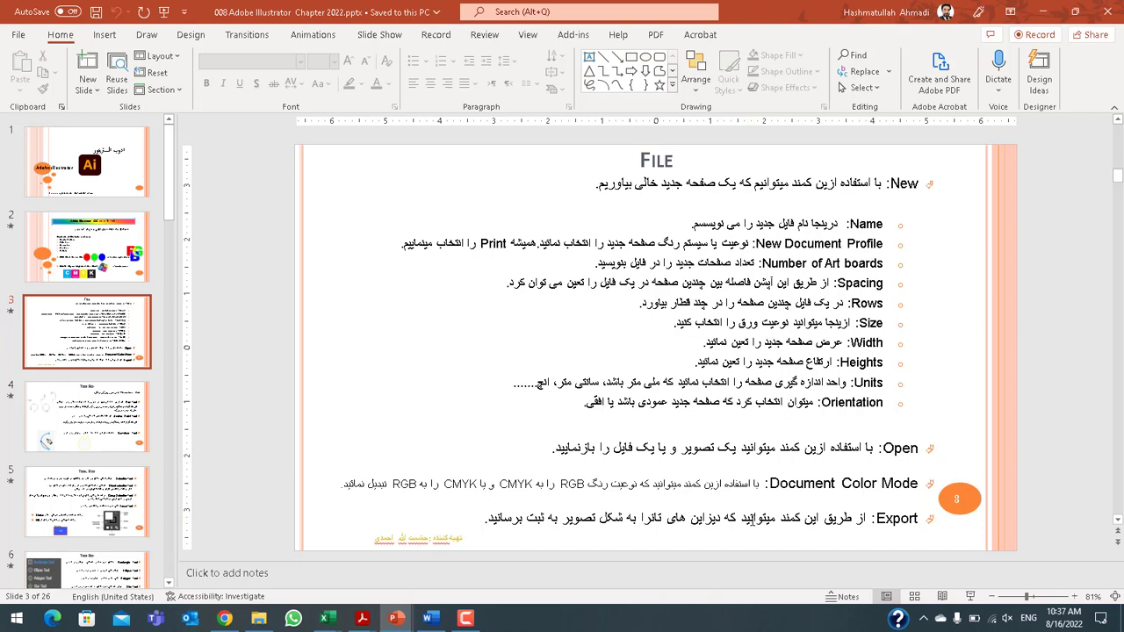
# Scroll to slide 4, Tool Box, covering the Pen, Anchor Point and Curvature tools
pyautogui.scroll(-1, 752, 521)
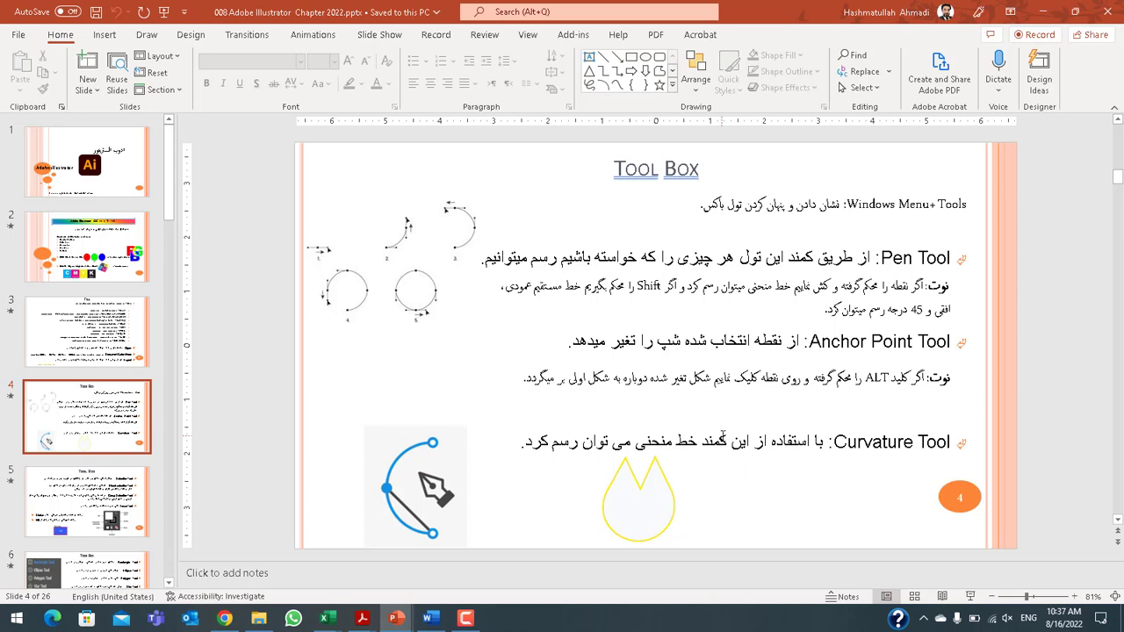
# Scroll to slide 5 on the selection tools and Fill and Stroke colours
pyautogui.scroll(-1, 723, 437)
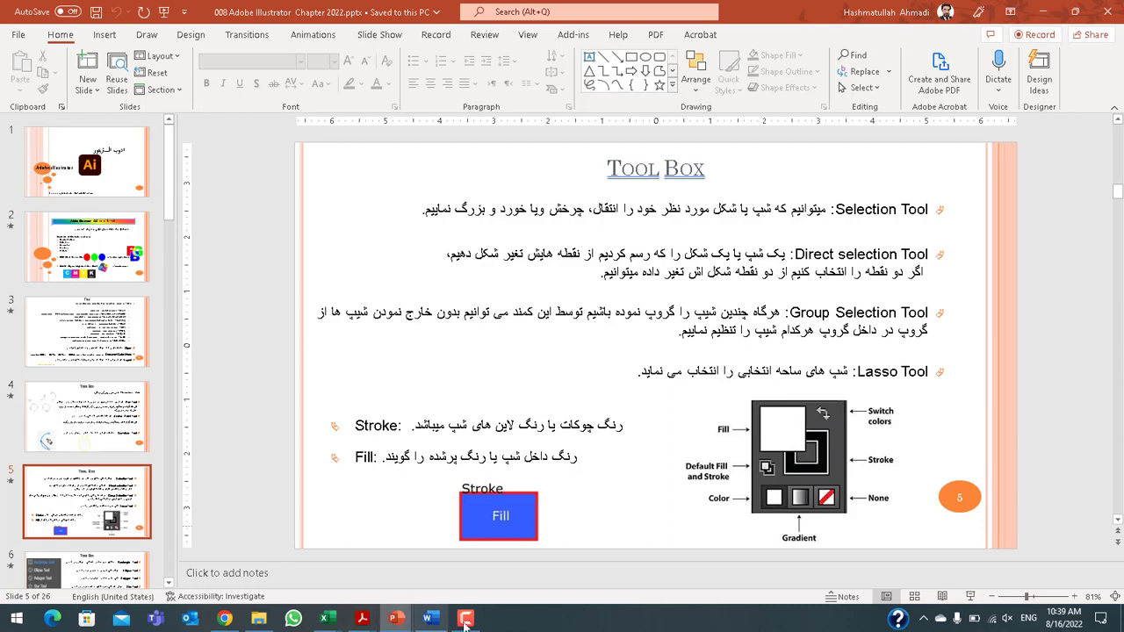
# Minimize PowerPoint and search the Start menu for 'il' to find Adobe Illustrator 2020
pyautogui.click(1045, 12)
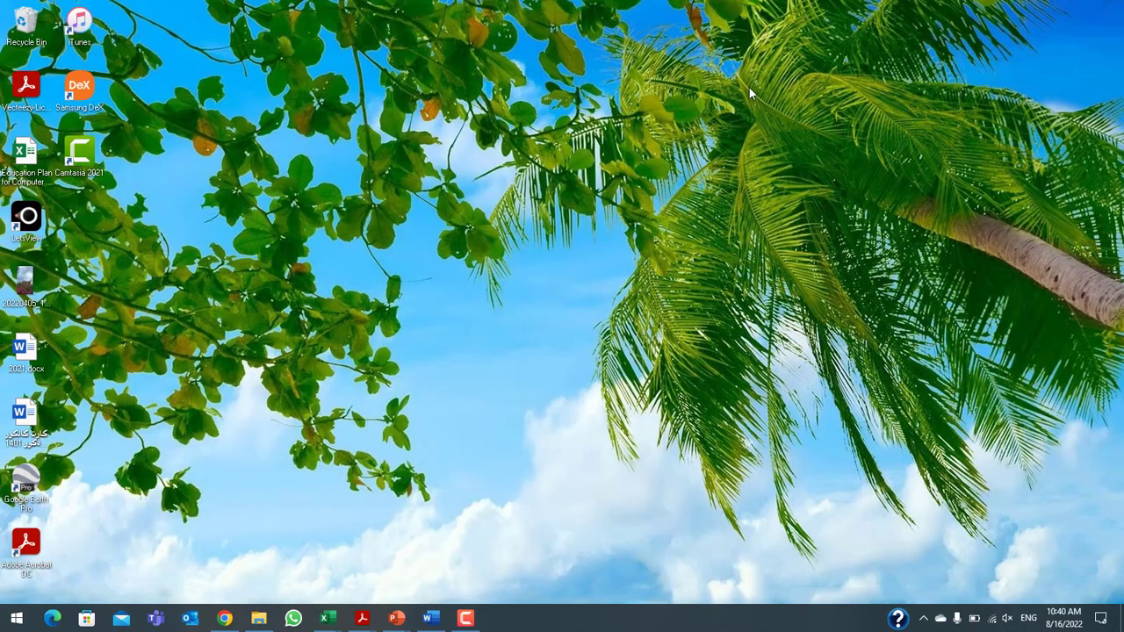
pyautogui.click(16, 619)
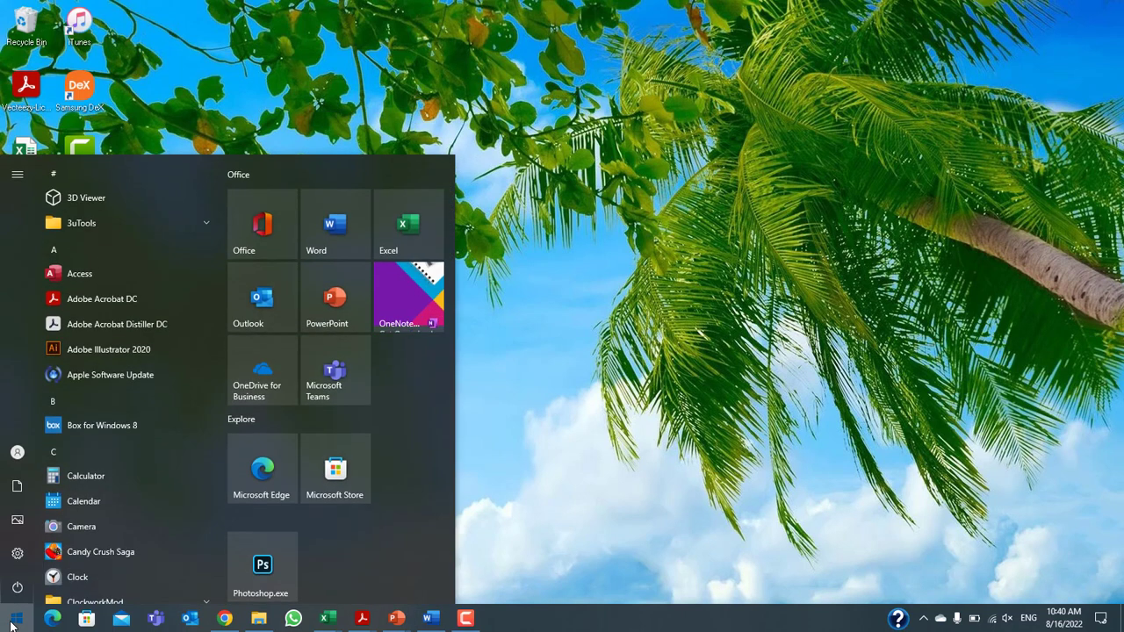
pyautogui.write('i')
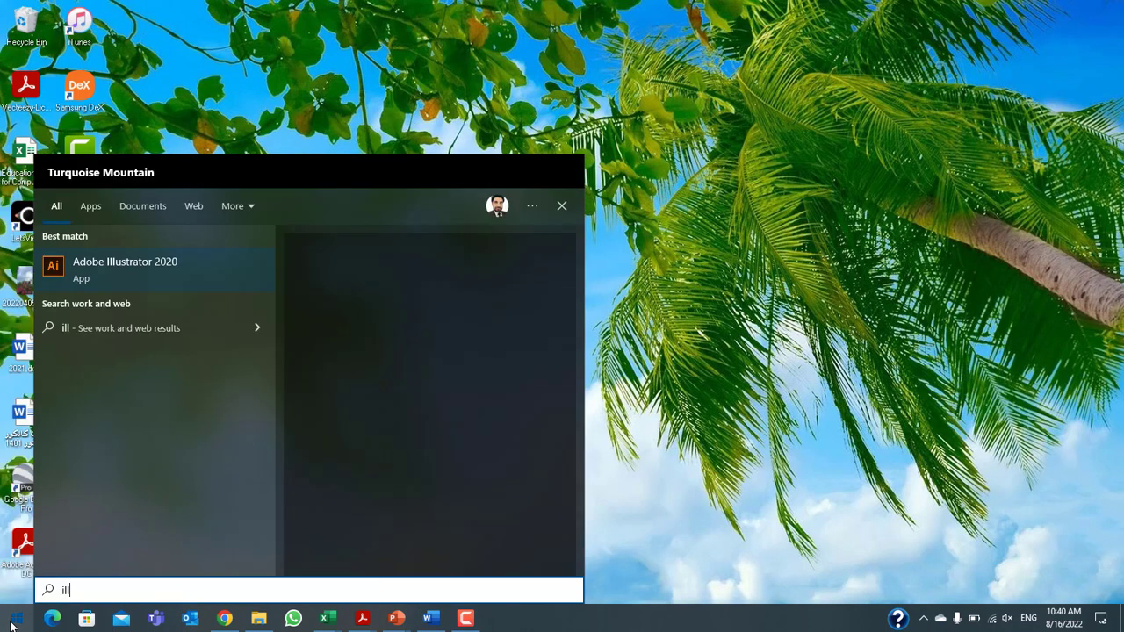
pyautogui.write('l')
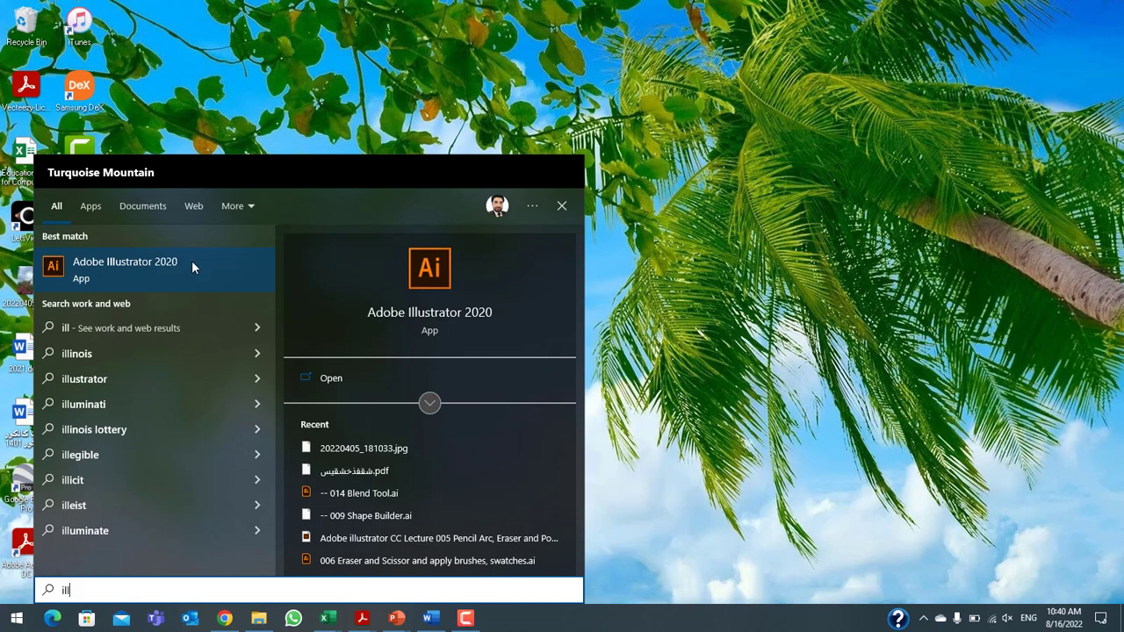
# Launch Adobe Illustrator 2020 from the search results and glance at its File menu
pyautogui.click(80, 274)
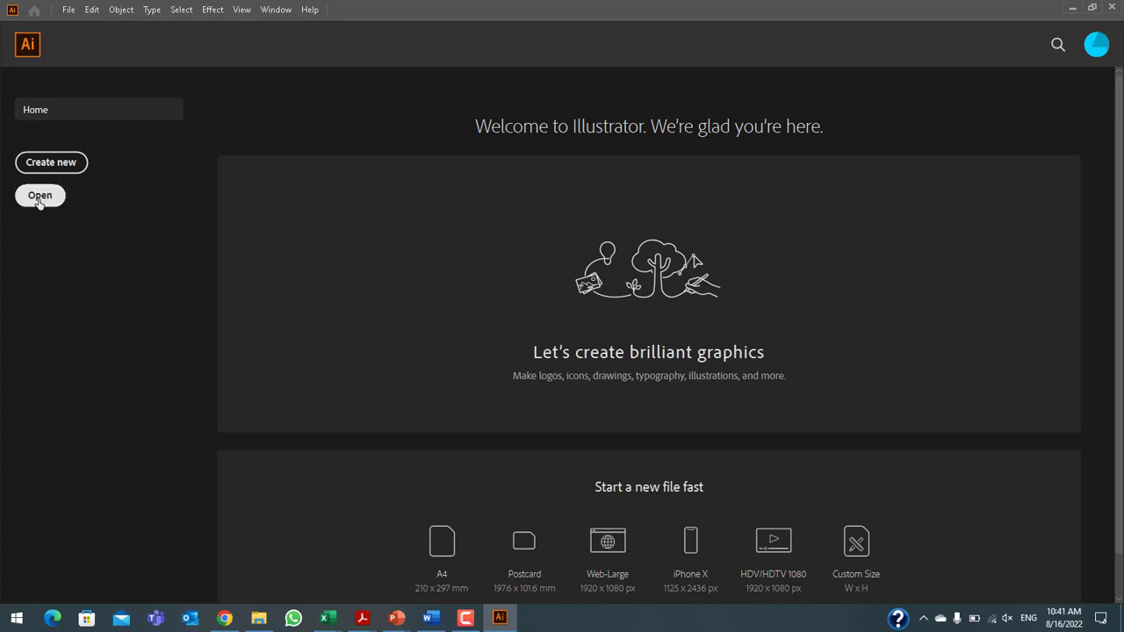
pyautogui.click(67, 12)
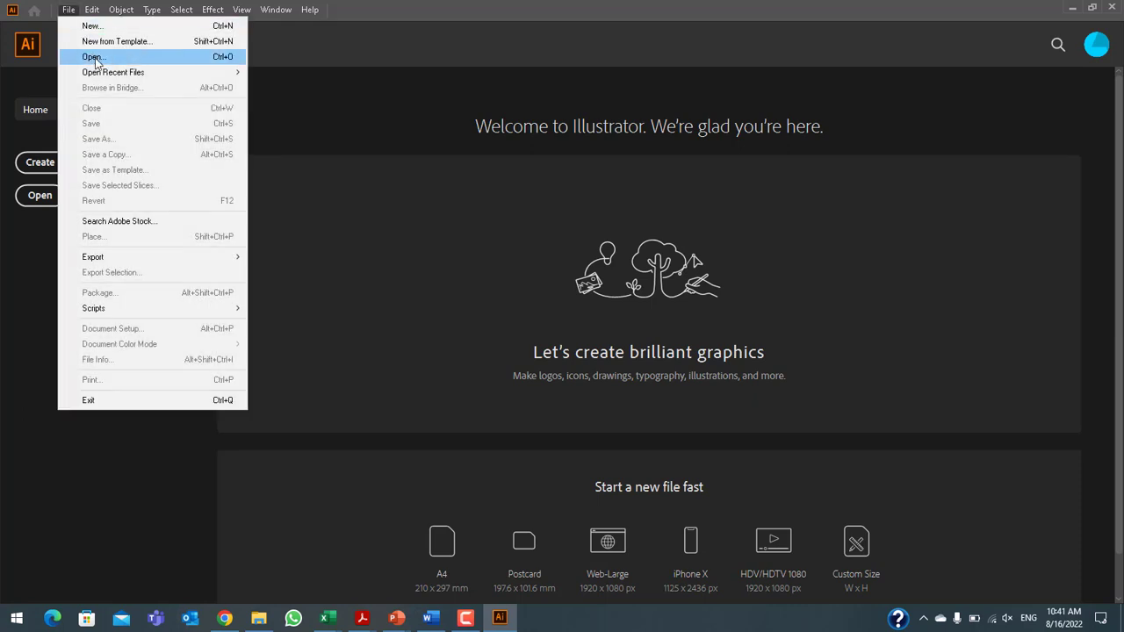
pyautogui.click(74, 12)
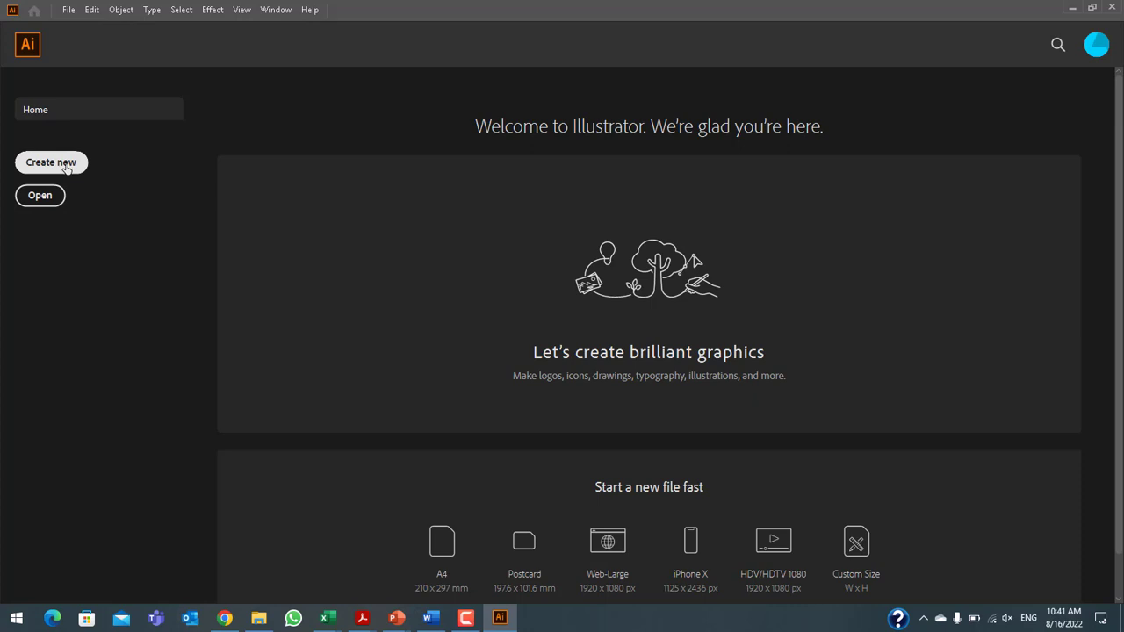
# Create a new Letter document in landscape orientation, 792 × 612 pt
pyautogui.click(70, 164)
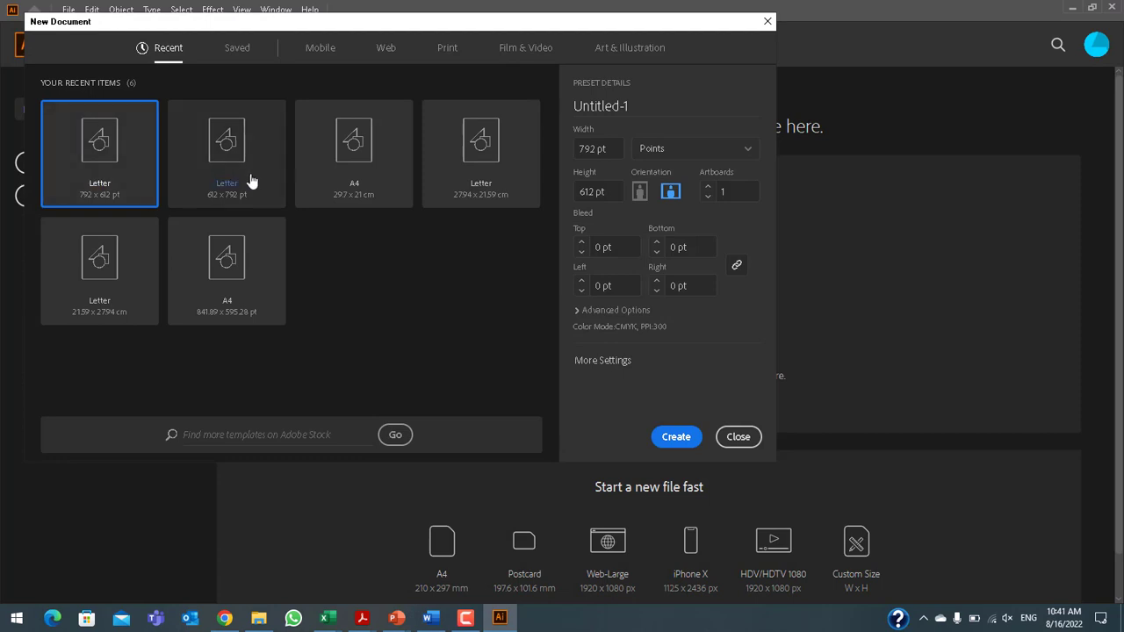
pyautogui.moveTo(238, 21); pyautogui.dragTo(292, 47)
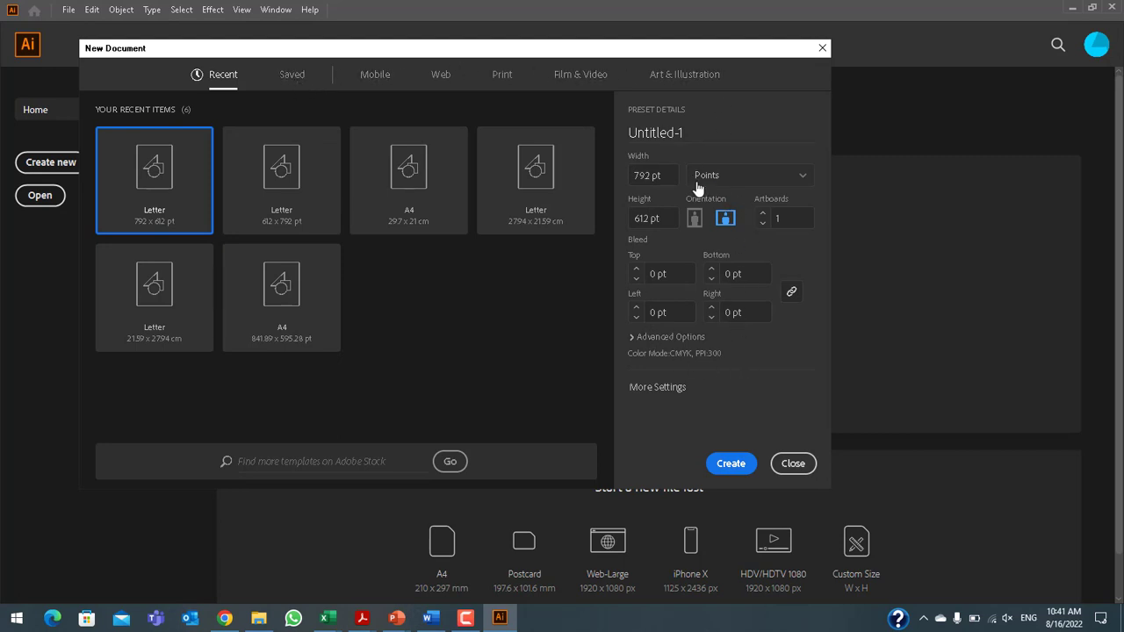
pyautogui.click(273, 178)
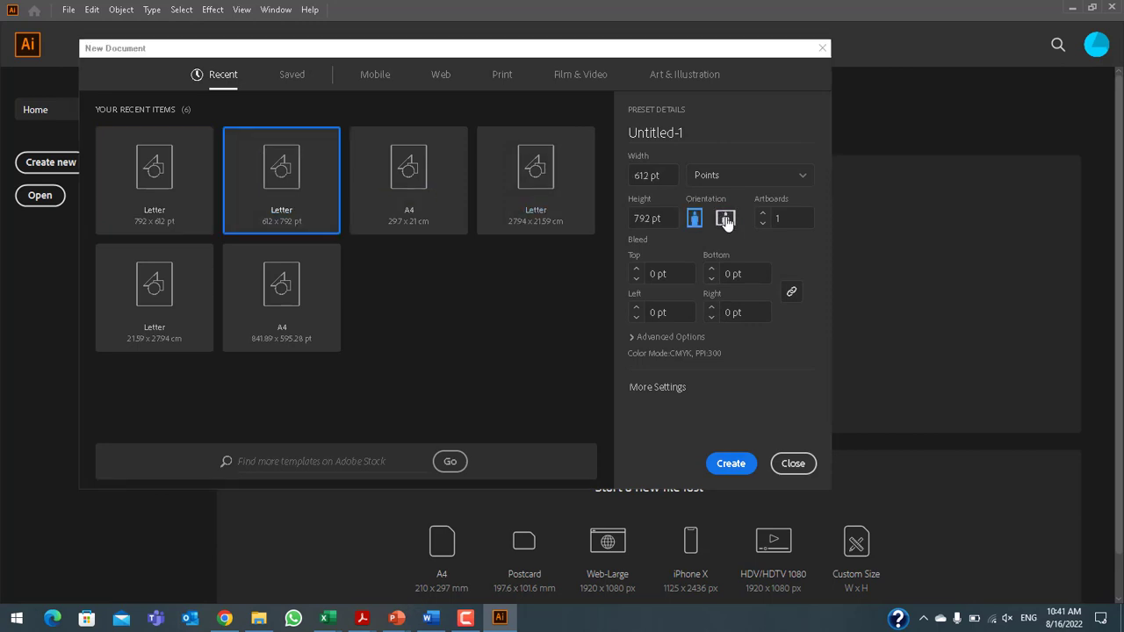
pyautogui.click(725, 219)
pyautogui.click(727, 463)
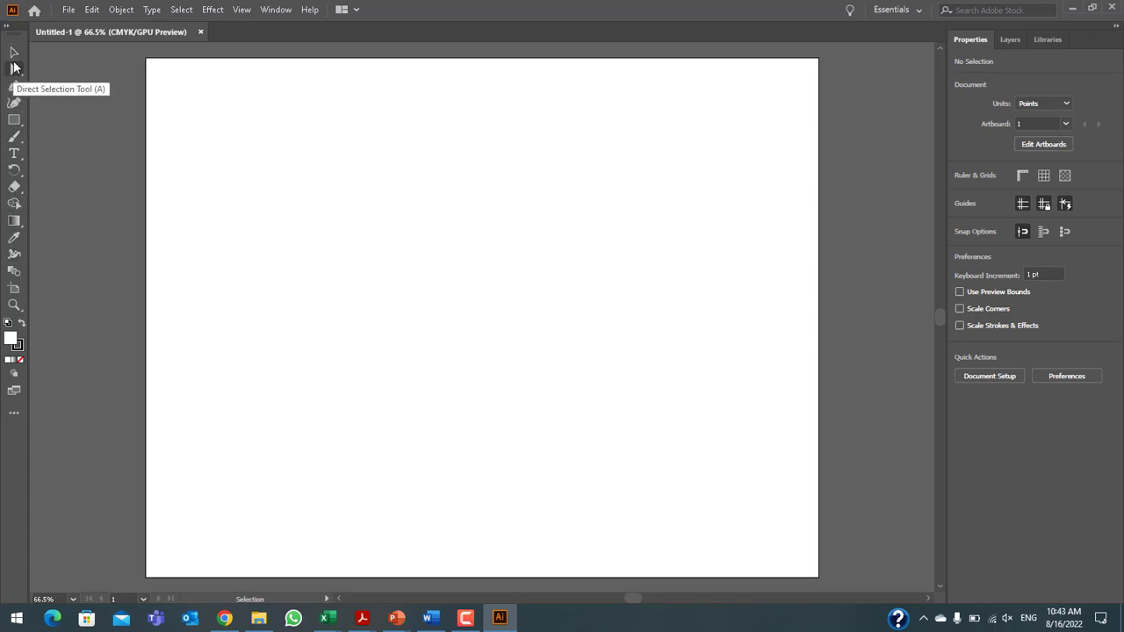
# Toggle the toolbar to two columns and back to one, then open the Window menu
pyautogui.click(5, 31)
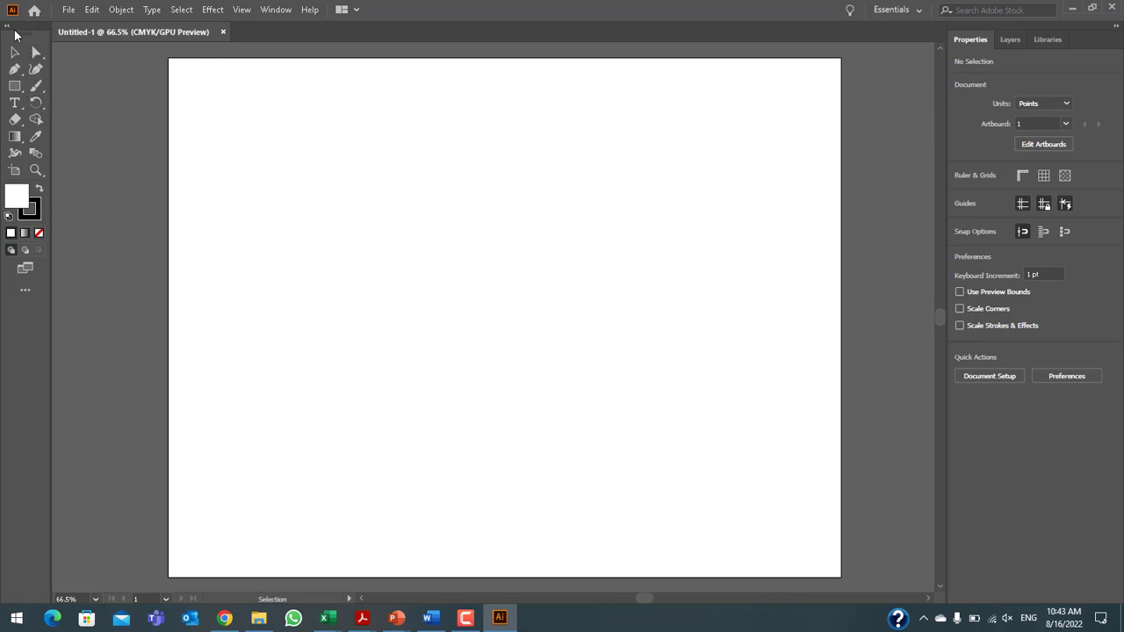
pyautogui.click(9, 31)
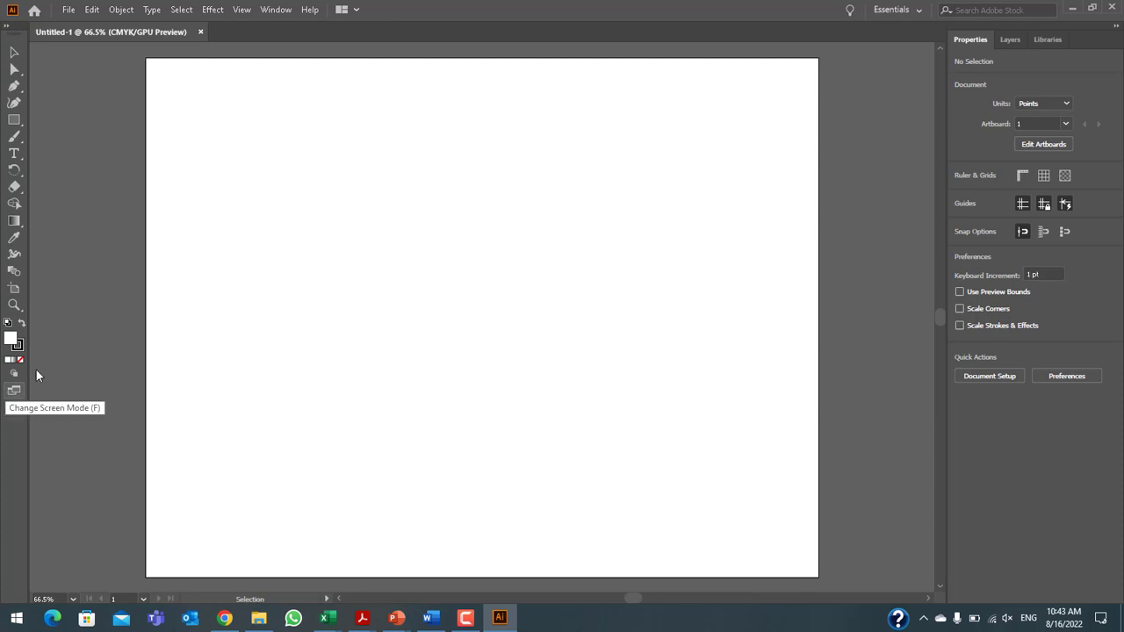
pyautogui.click(274, 11)
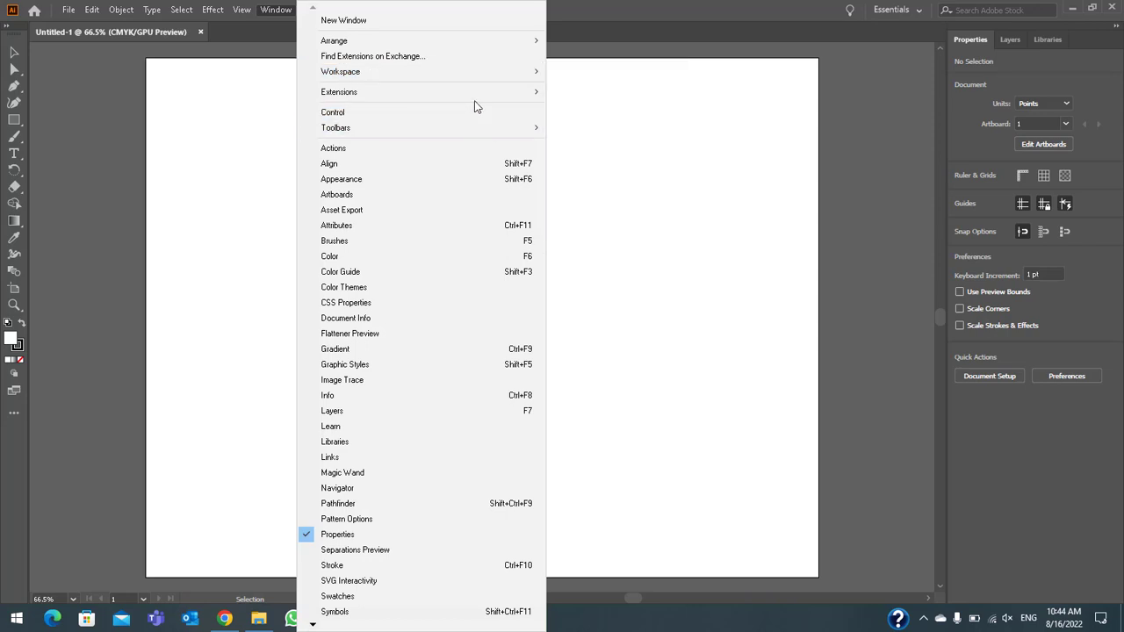
pyautogui.moveTo(422, 127)
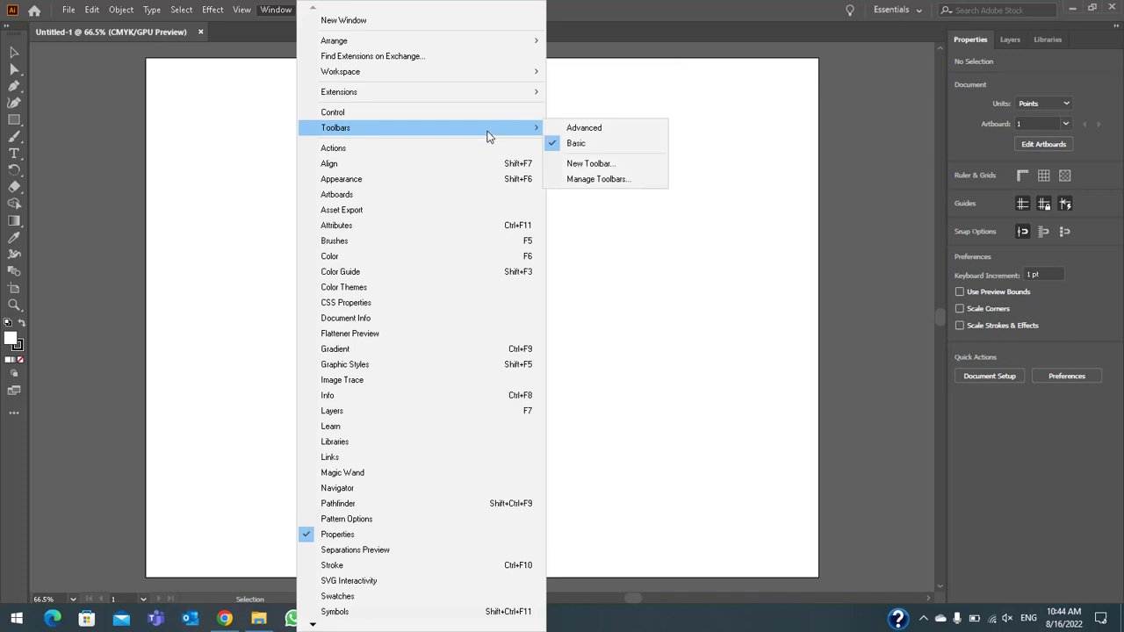
pyautogui.press('Escape')
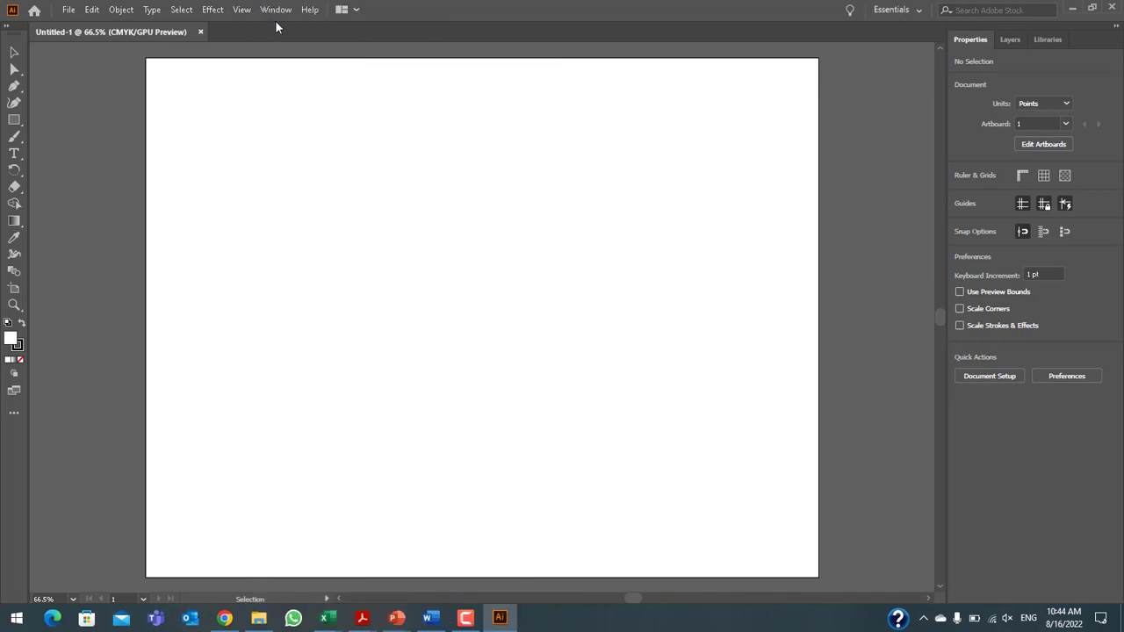
pyautogui.click(280, 10)
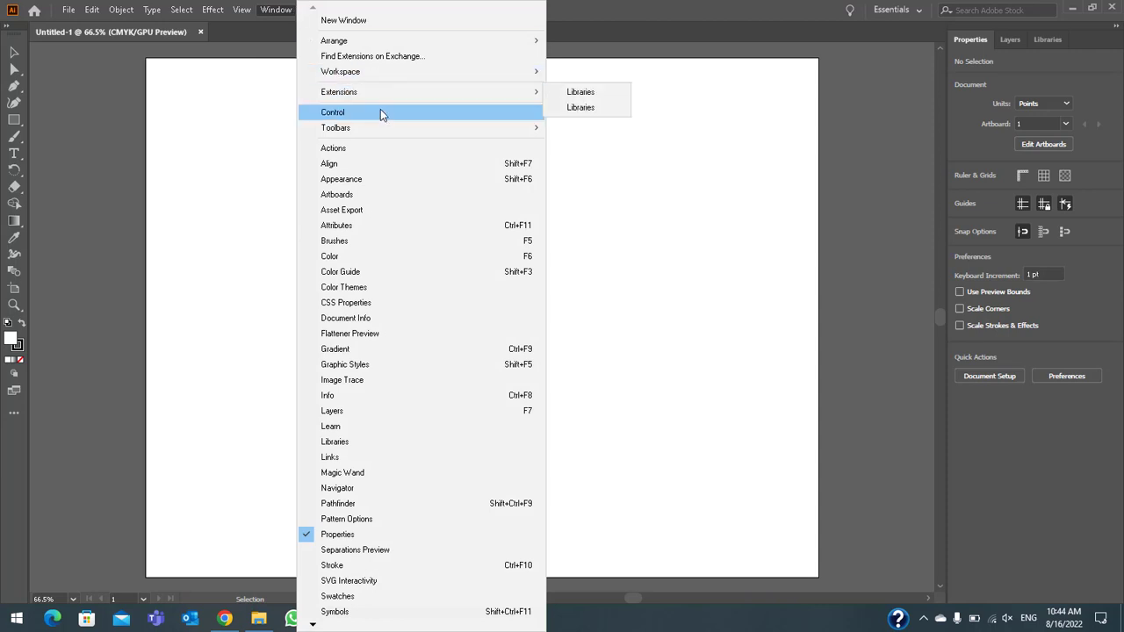
pyautogui.moveTo(336, 128)
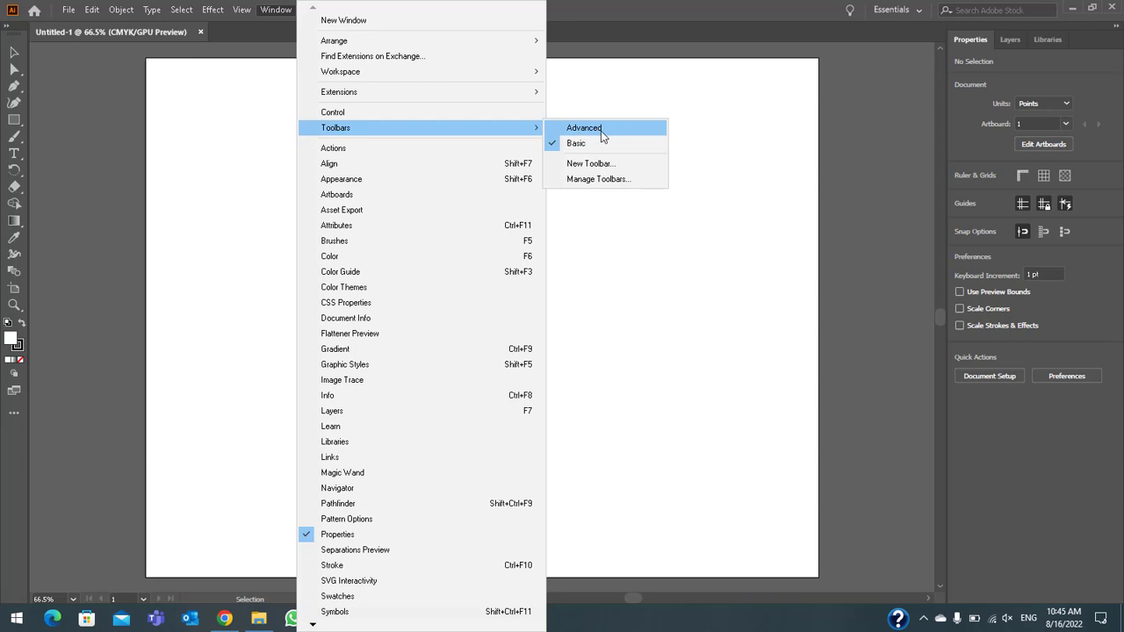
# Browse the shape tool group, then make the Anchor Point tool active from the Pen flyout
pyautogui.click(13, 119)
pyautogui.rightClick(14, 119)
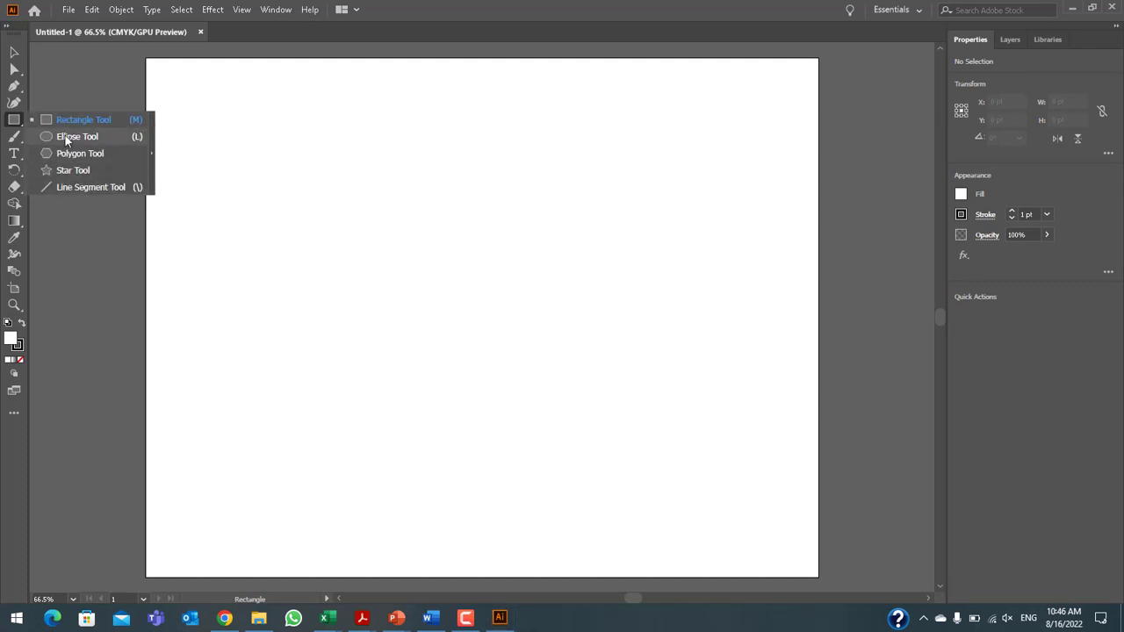
pyautogui.click(16, 88)
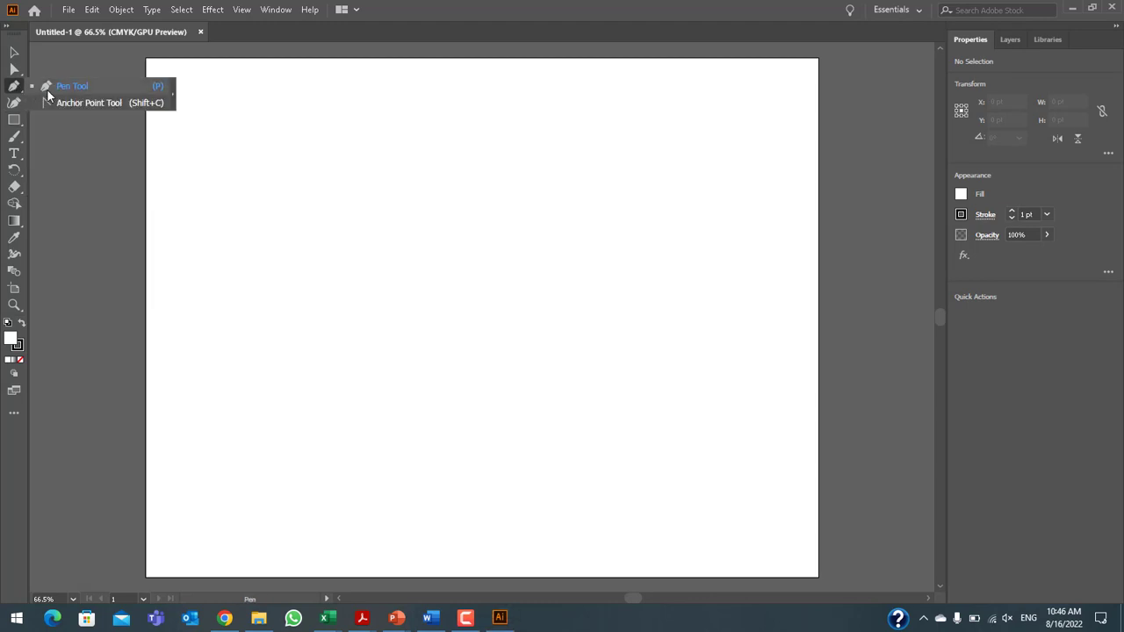
pyautogui.click(74, 104)
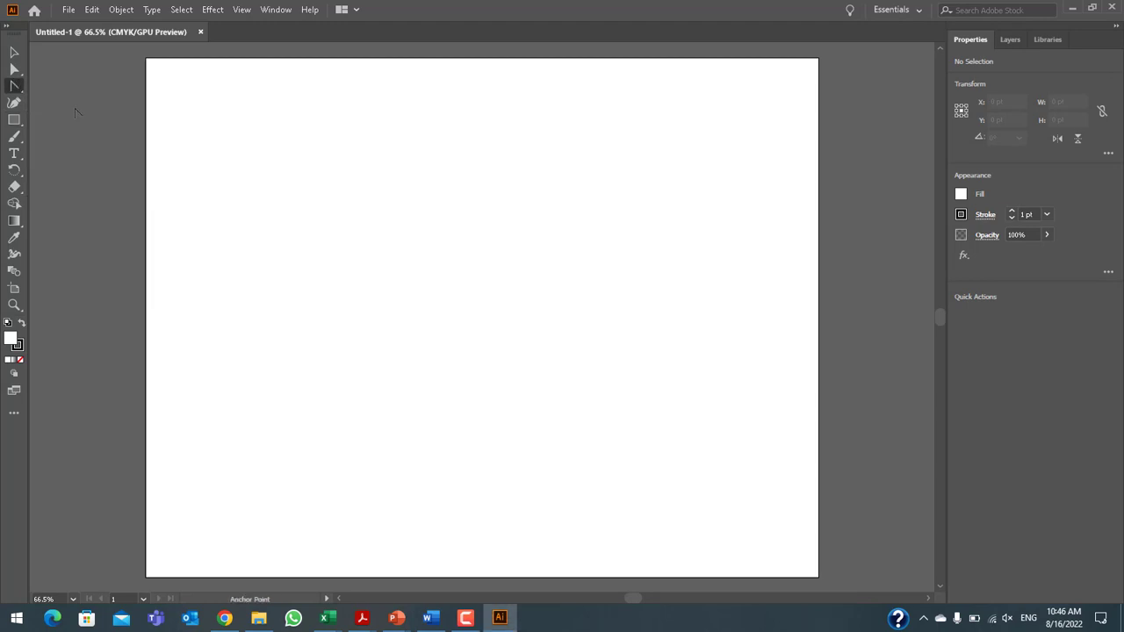
pyautogui.click(275, 10)
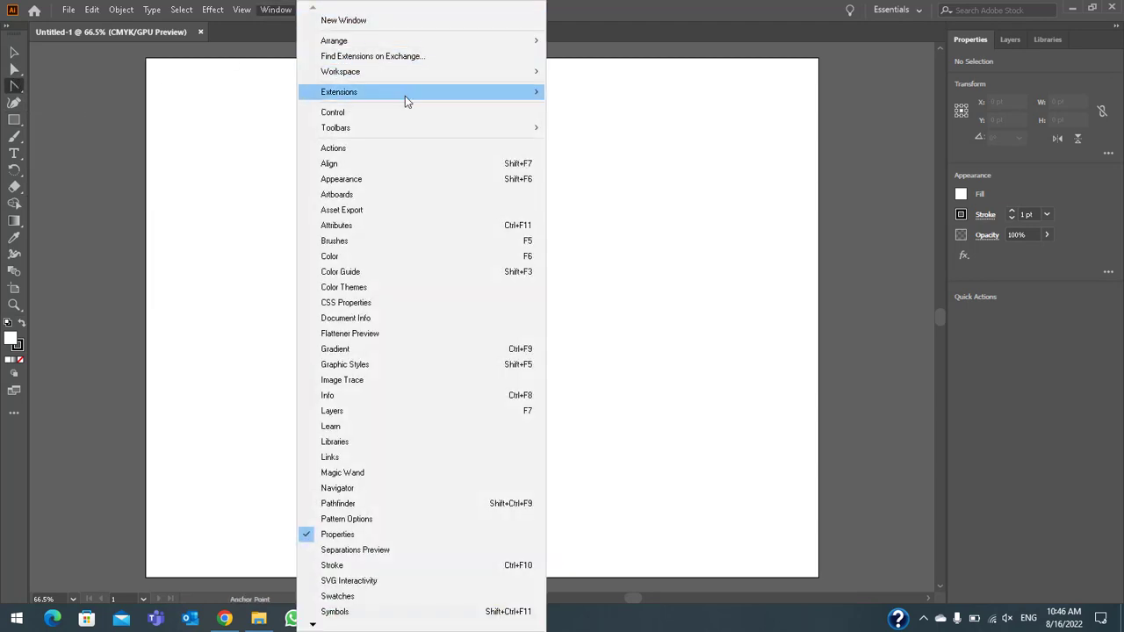
# Switch to the Advanced toolbar in one column and select the Rectangle tool
pyautogui.moveTo(336, 128)
pyautogui.click(556, 126)
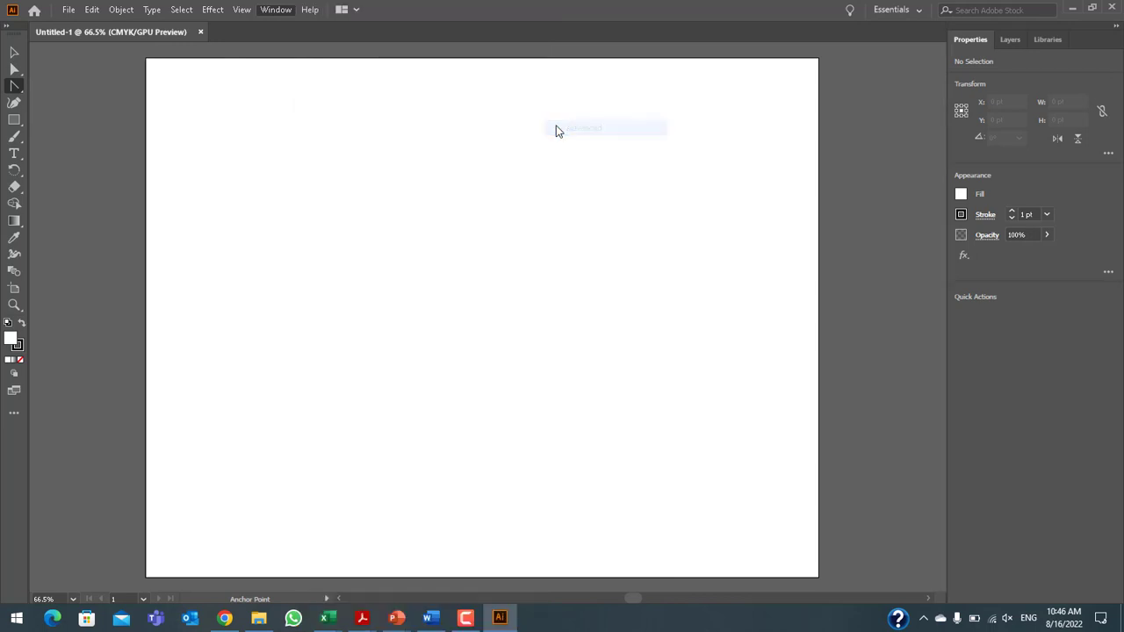
pyautogui.click(10, 31)
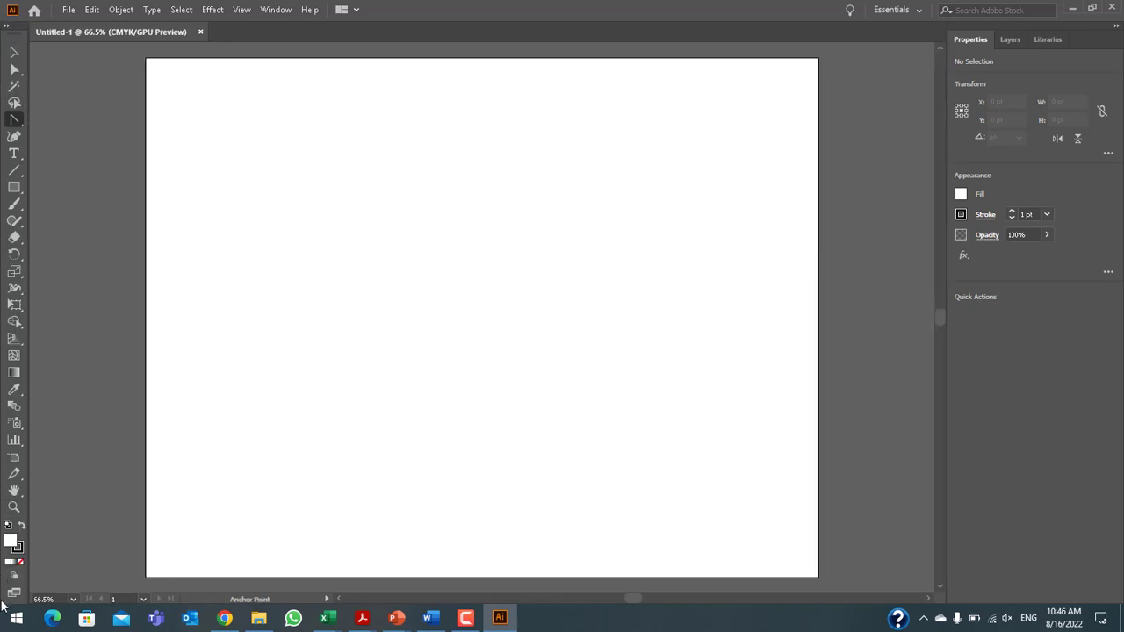
pyautogui.click(14, 124)
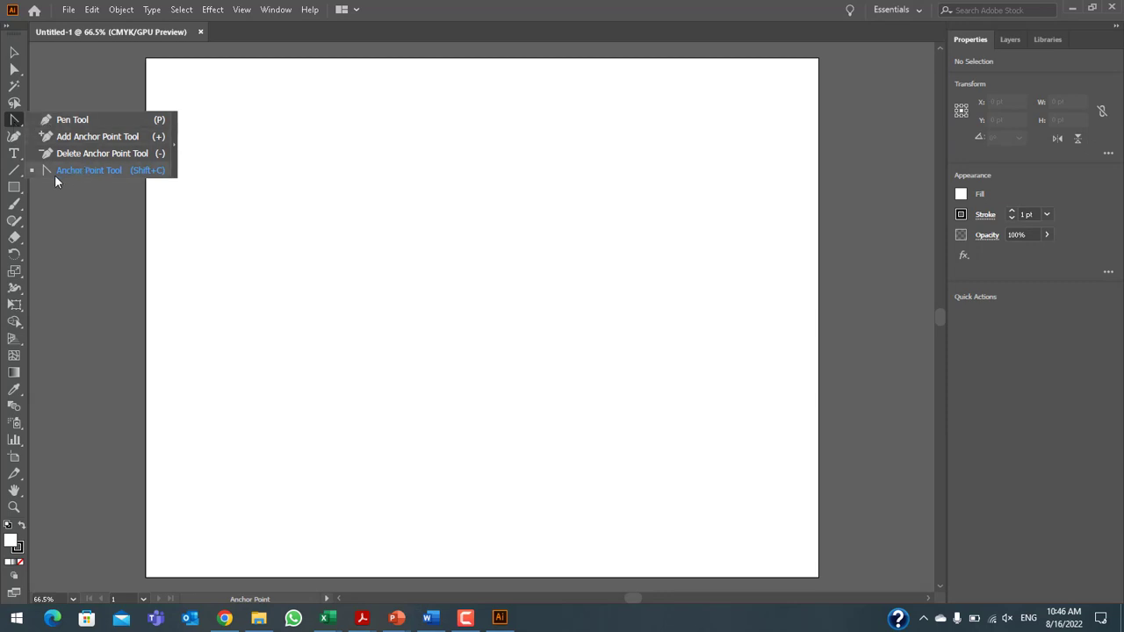
pyautogui.click(15, 195)
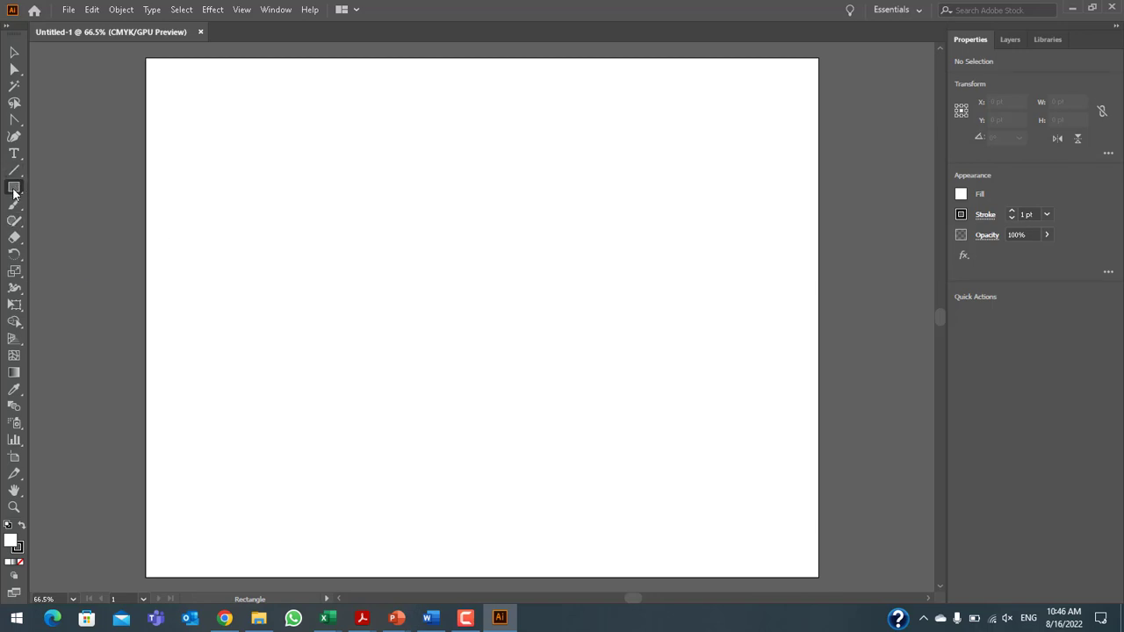
# Select the Line Segment tool and switch the toolbar to the Basic set
pyautogui.rightClick(14, 193)
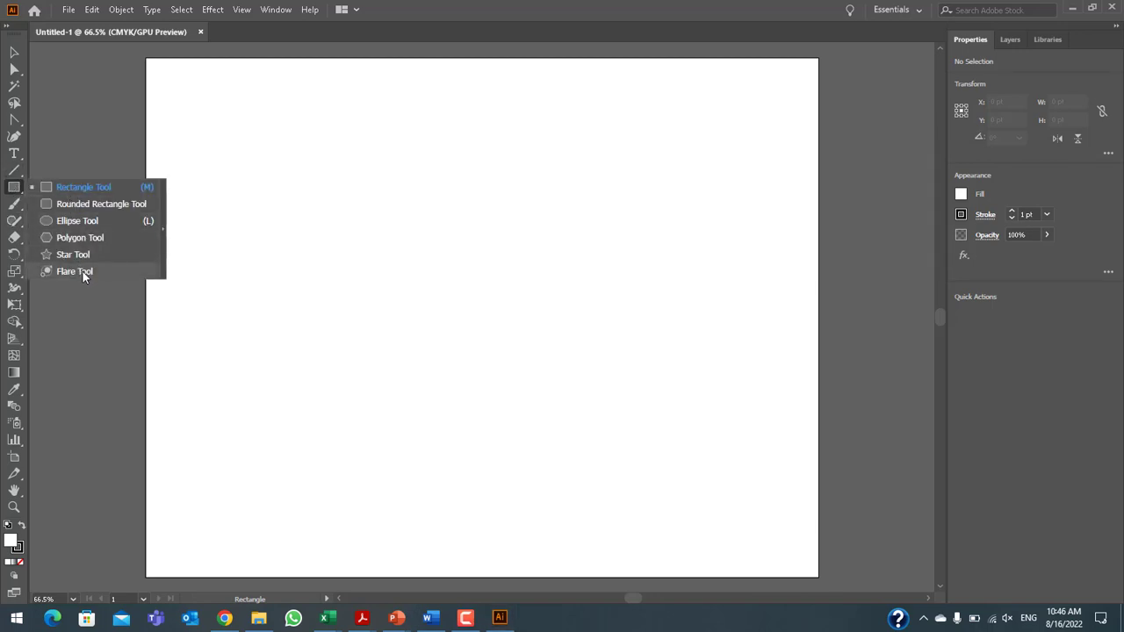
pyautogui.click(18, 174)
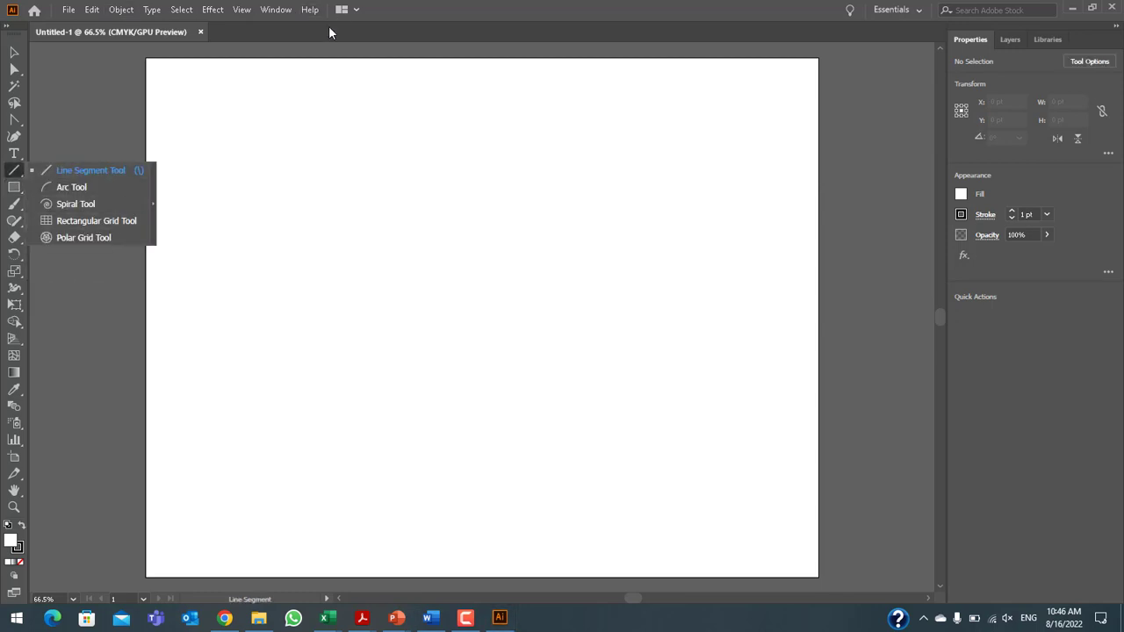
pyautogui.click(277, 9)
pyautogui.moveTo(336, 127)
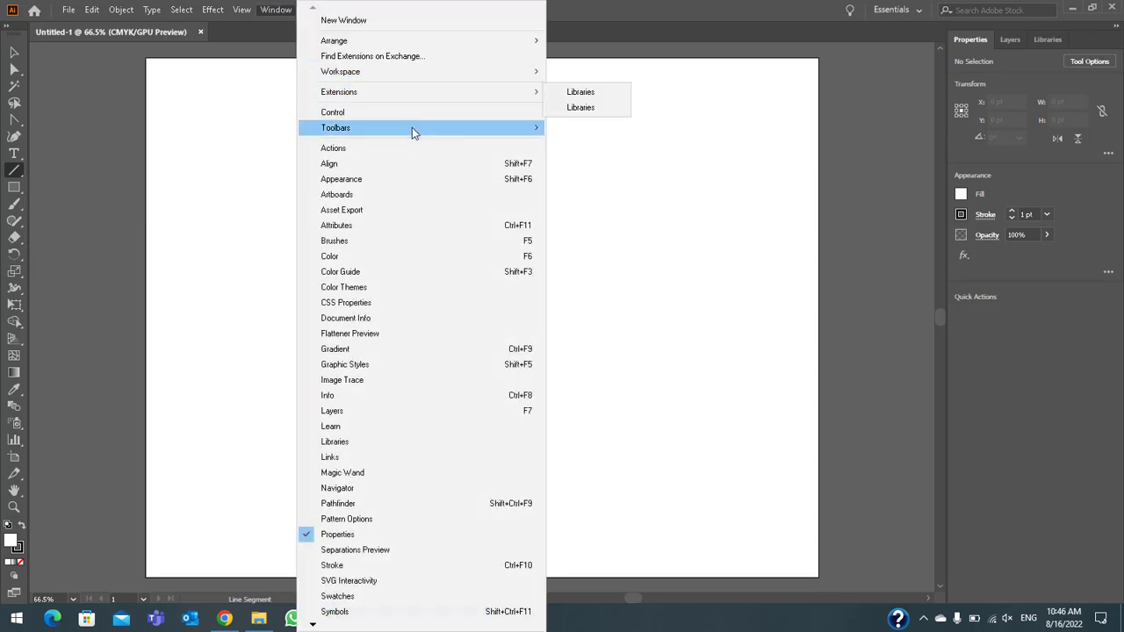
pyautogui.click(575, 143)
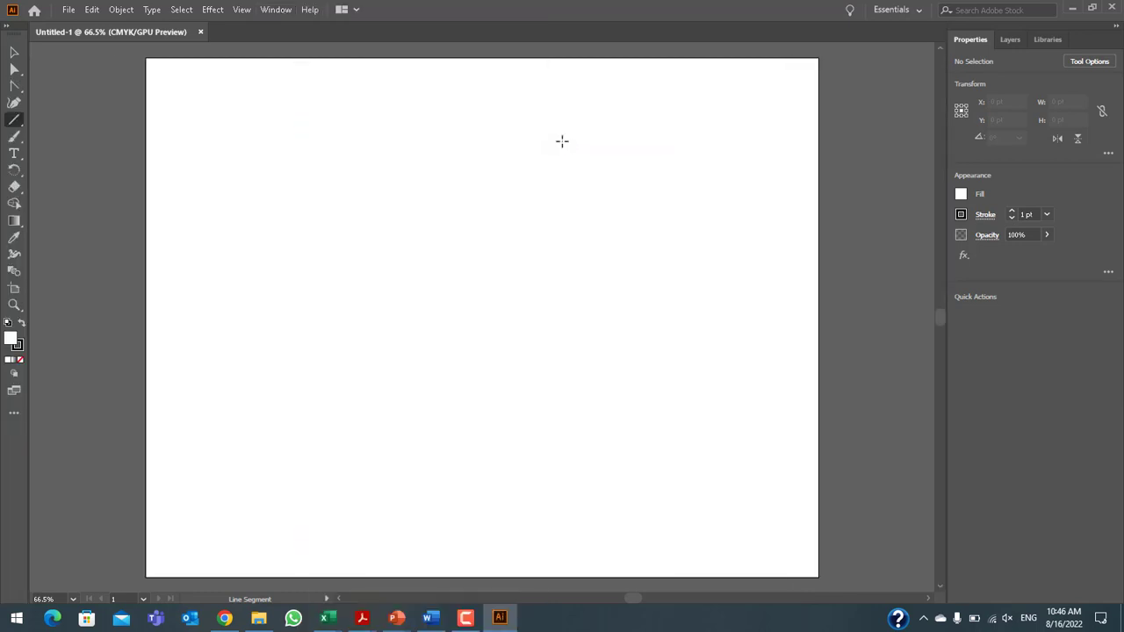
# Choose the Pen Tool (P) from the Anchor Point tool group in the toolbar
pyautogui.click(15, 121)
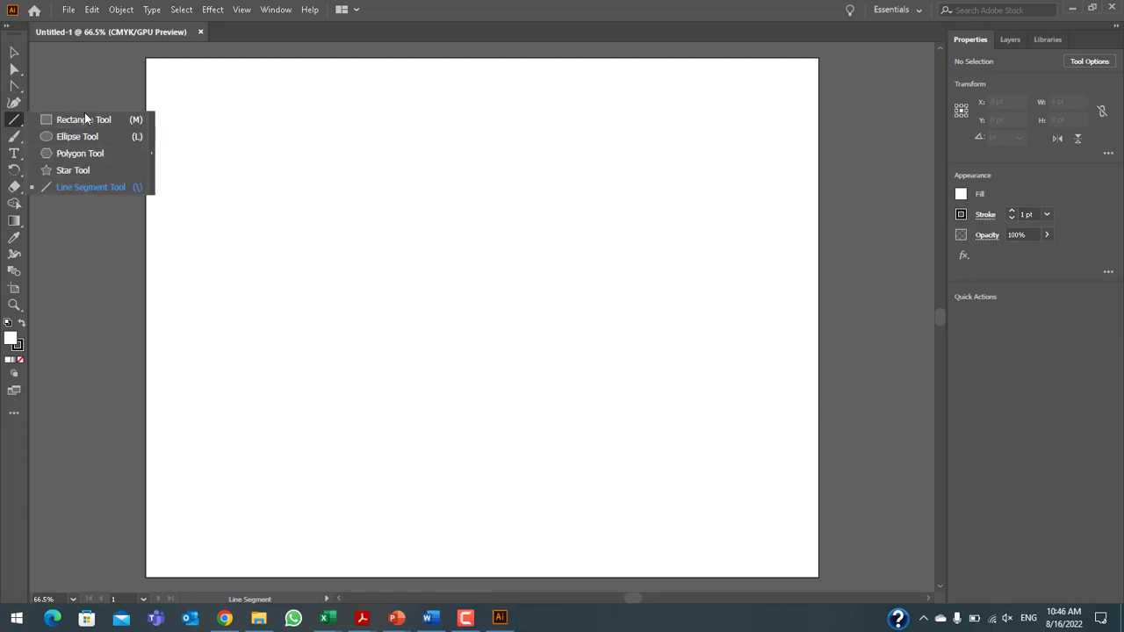
pyautogui.click(14, 85)
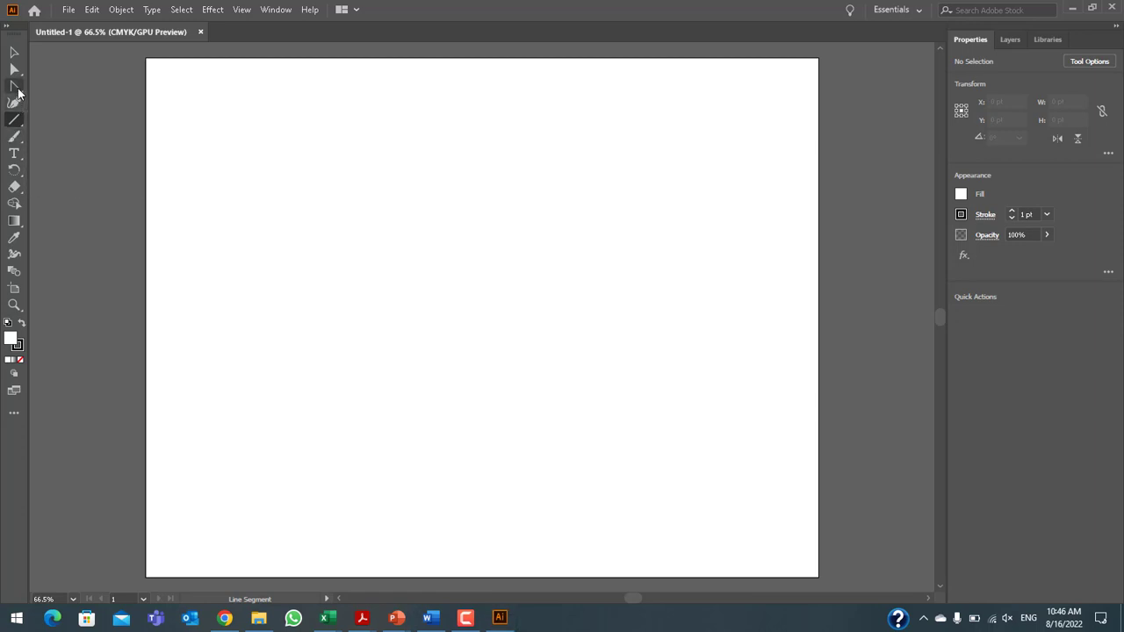
pyautogui.click(14, 85)
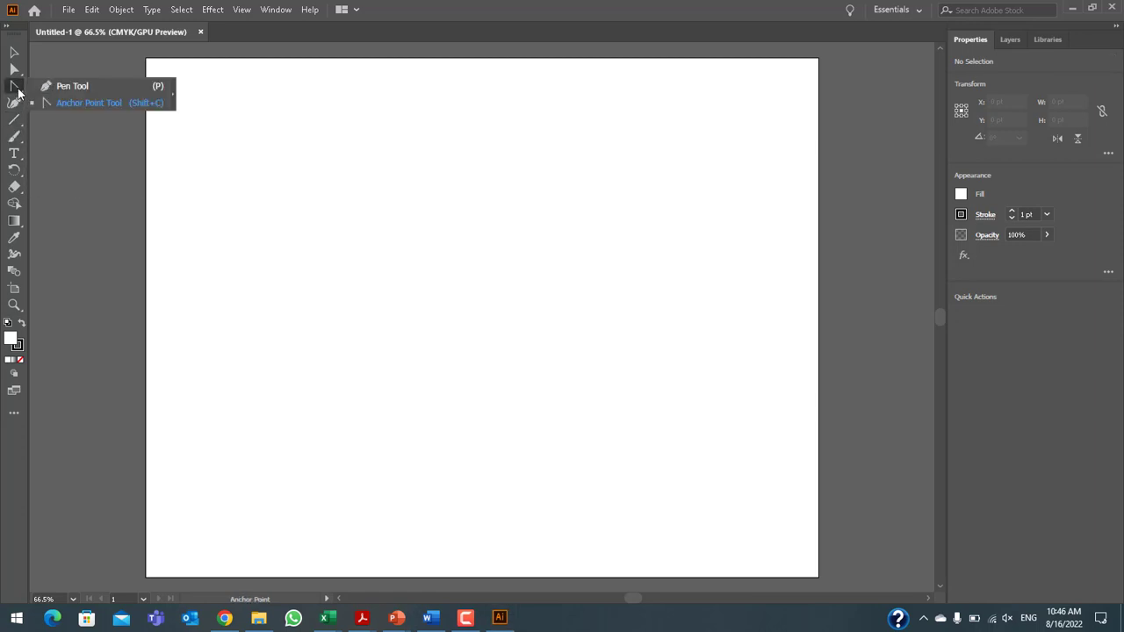
pyautogui.click(124, 218)
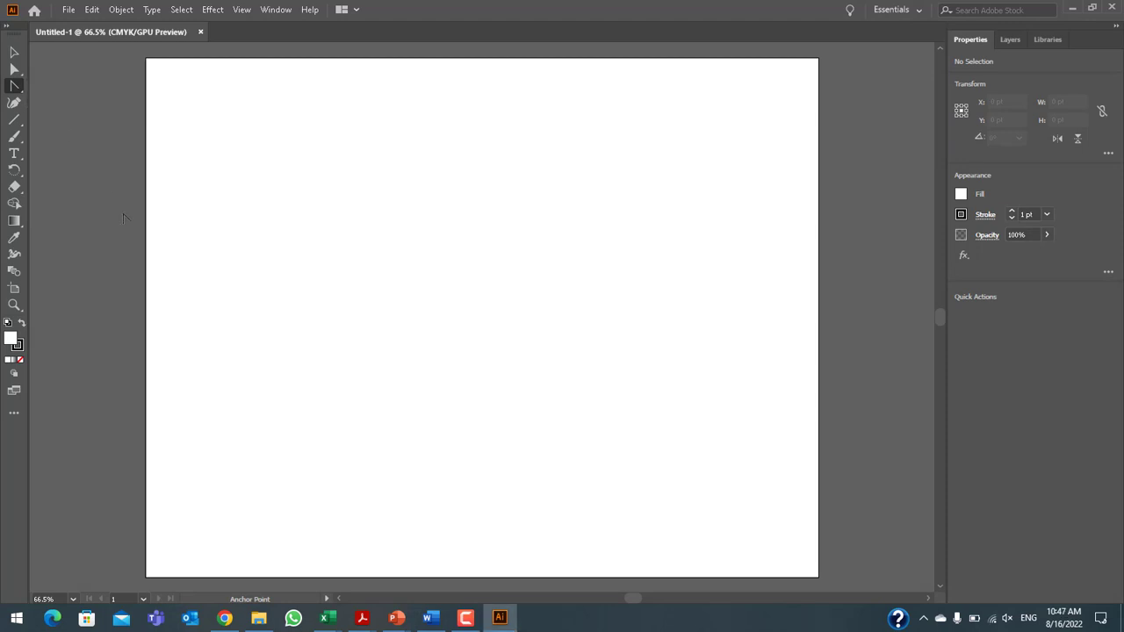
pyautogui.click(18, 92)
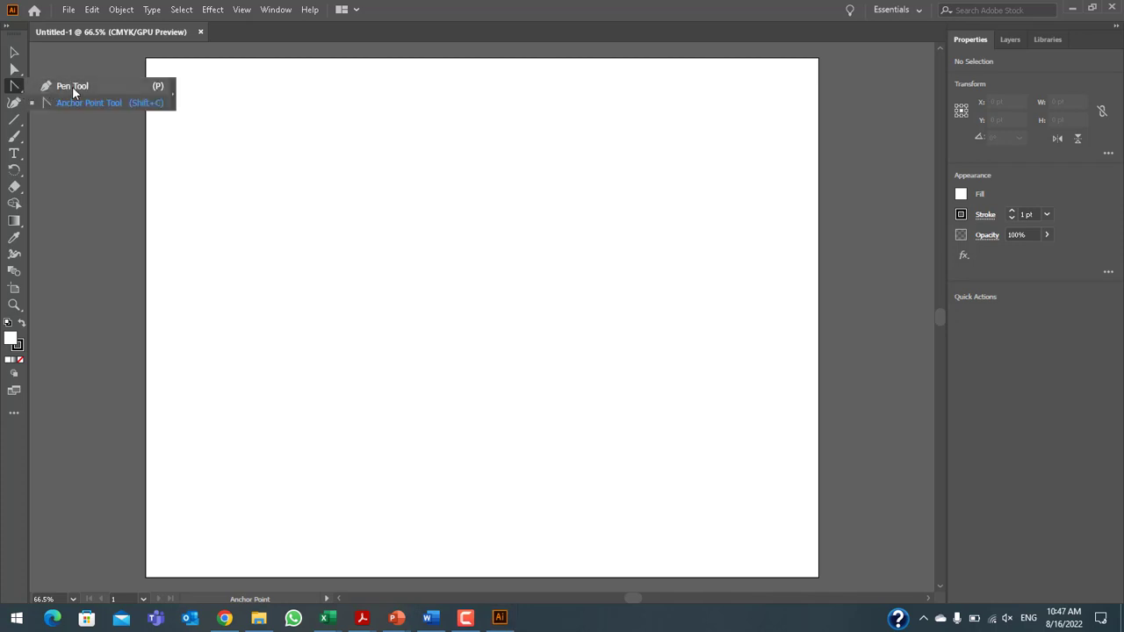
pyautogui.click(72, 86)
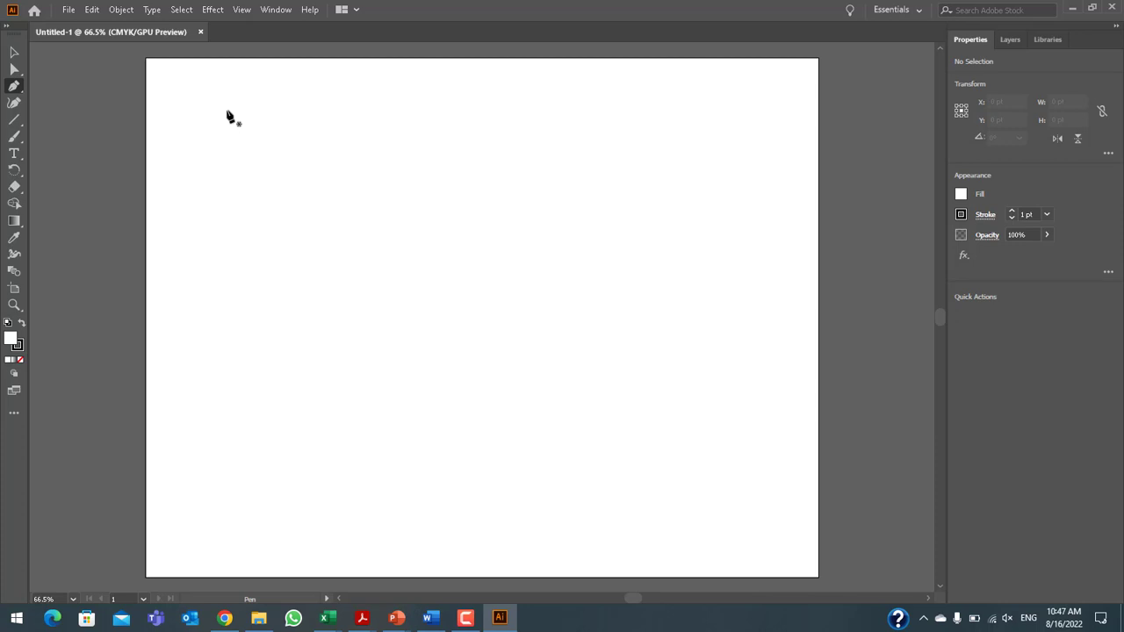
# Draw a closed four-corner square with the Pen, switching off GPU preview with Ctrl+E
pyautogui.click(238, 128)
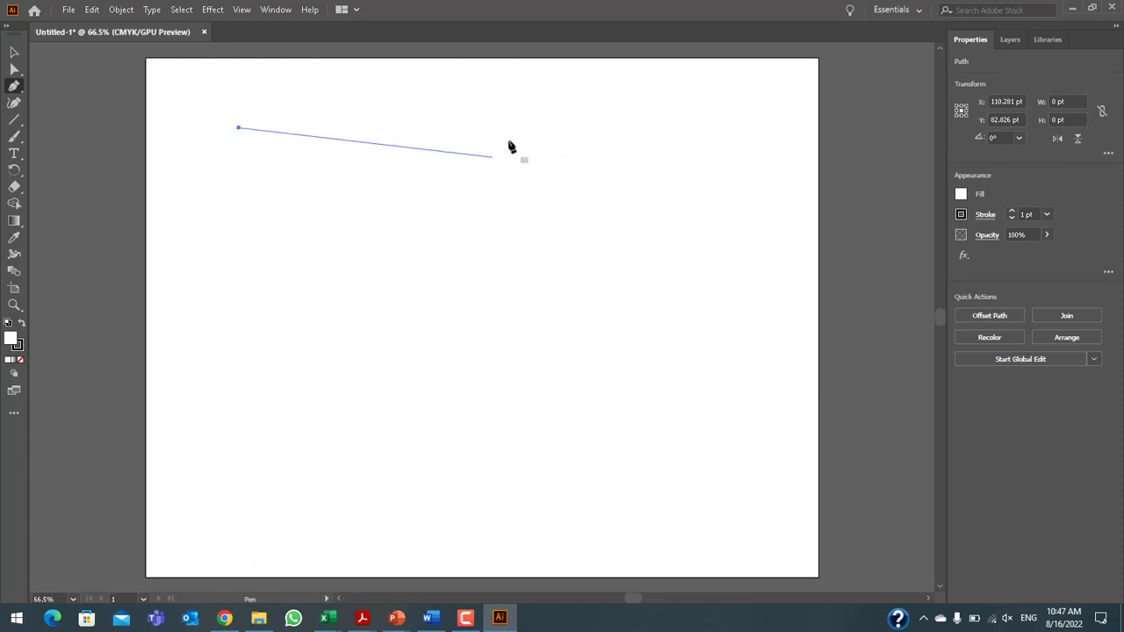
pyautogui.hotkey('ctrl', 'e')
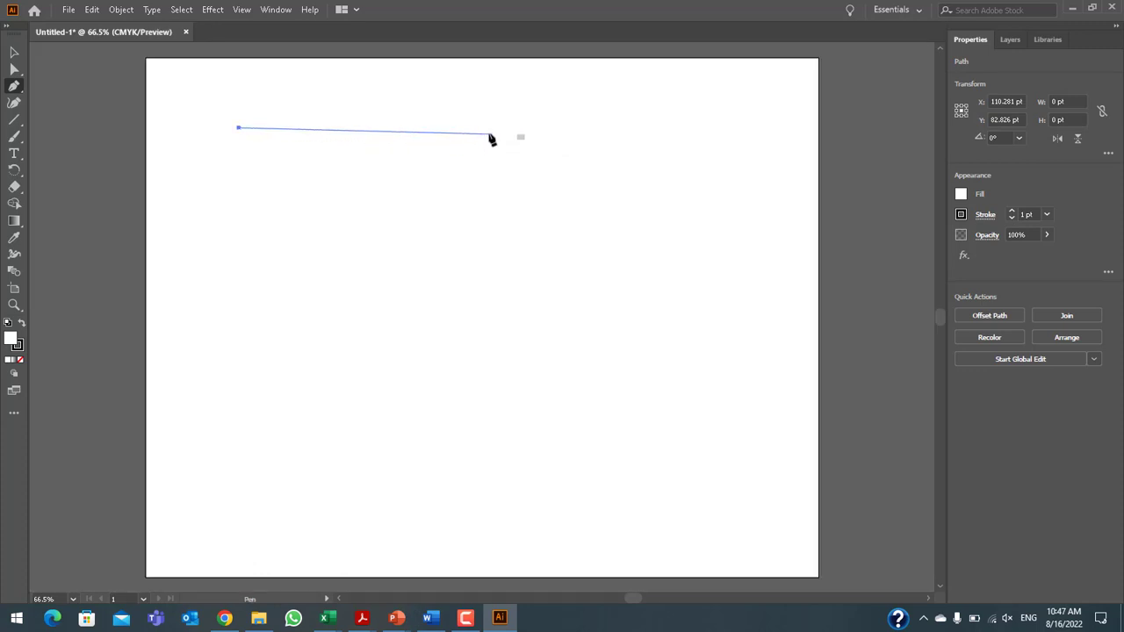
pyautogui.click(489, 131)
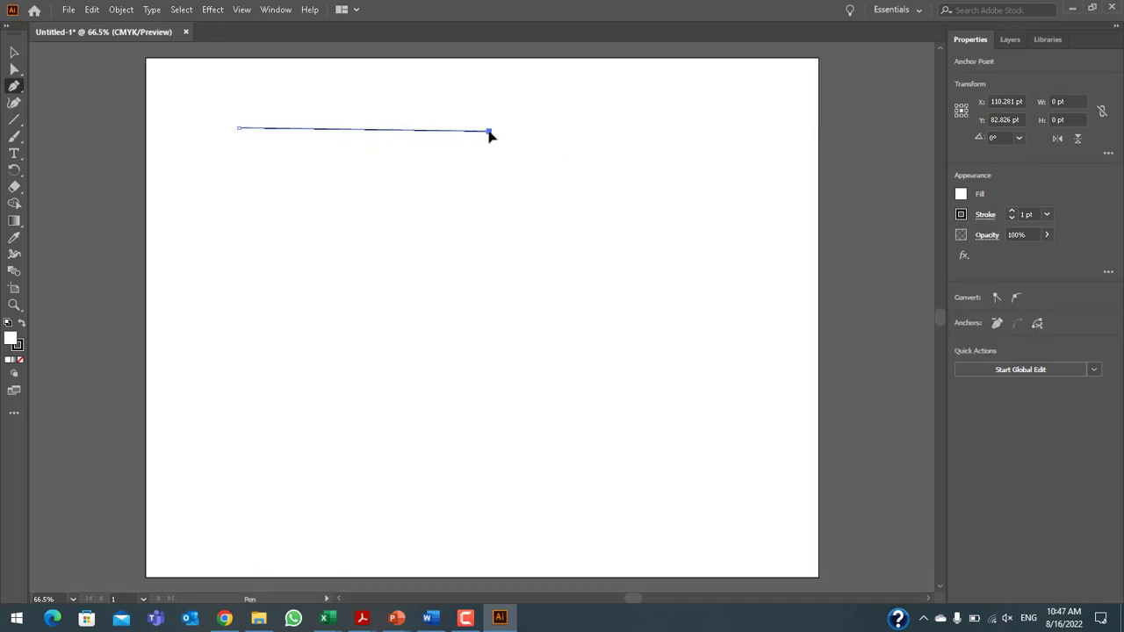
pyautogui.click(489, 380)
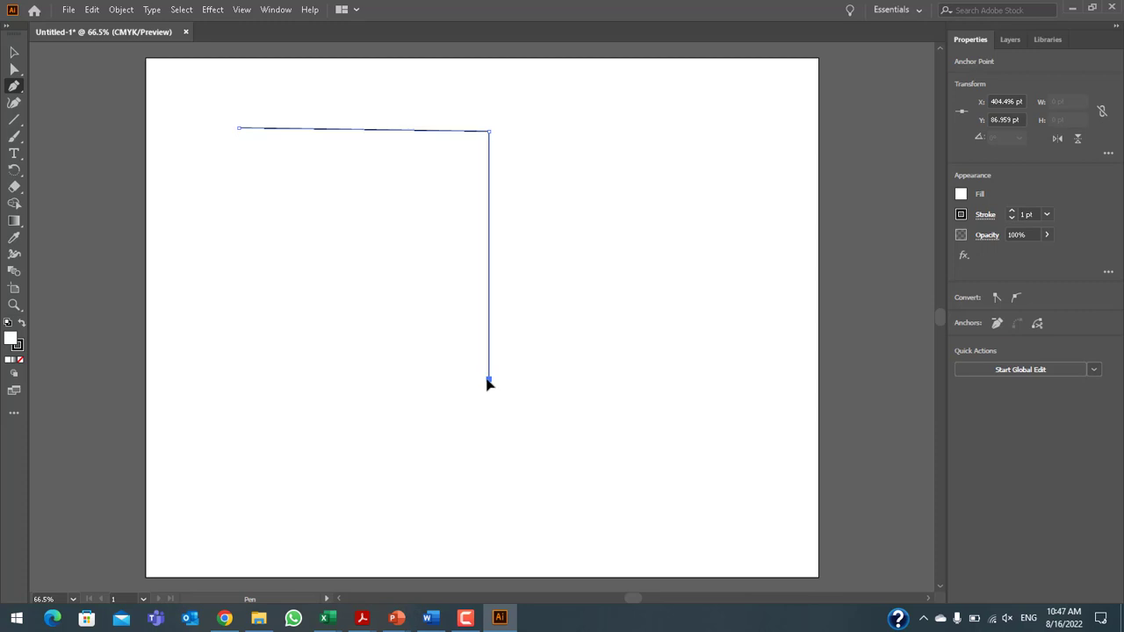
pyautogui.click(237, 381)
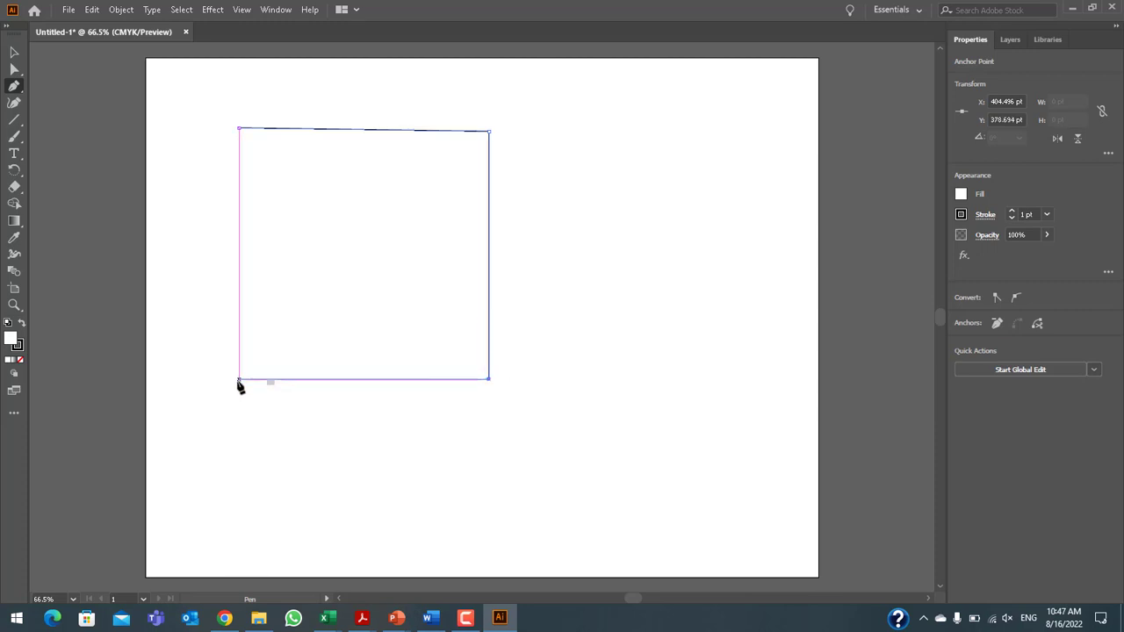
pyautogui.click(237, 129)
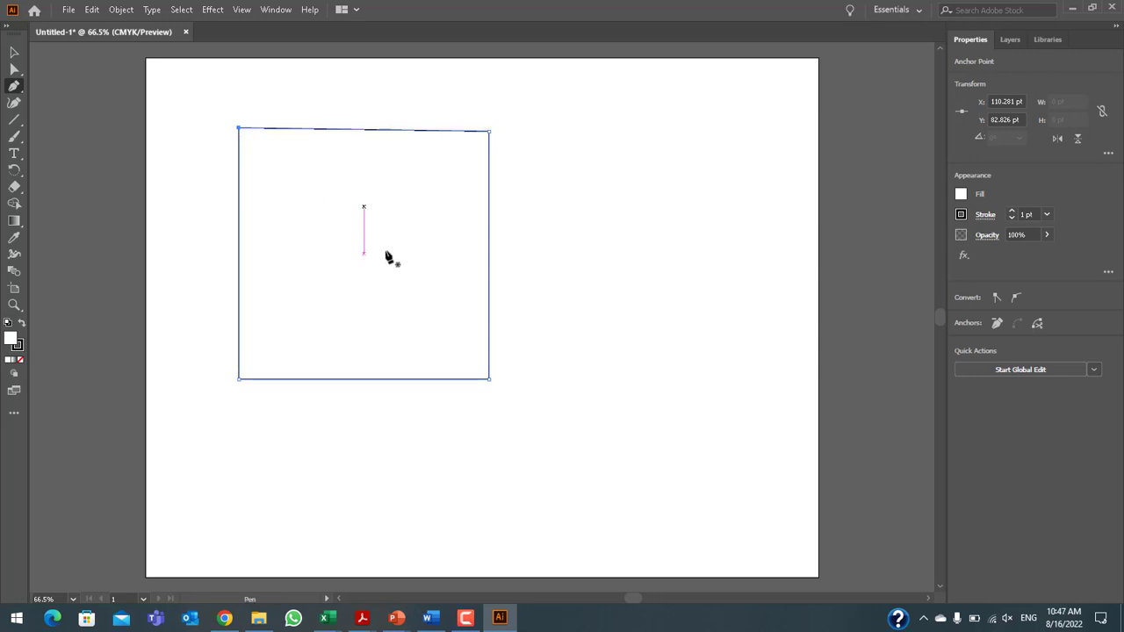
# Set the square's fill colour to red F40000
pyautogui.doubleClick(13, 341)
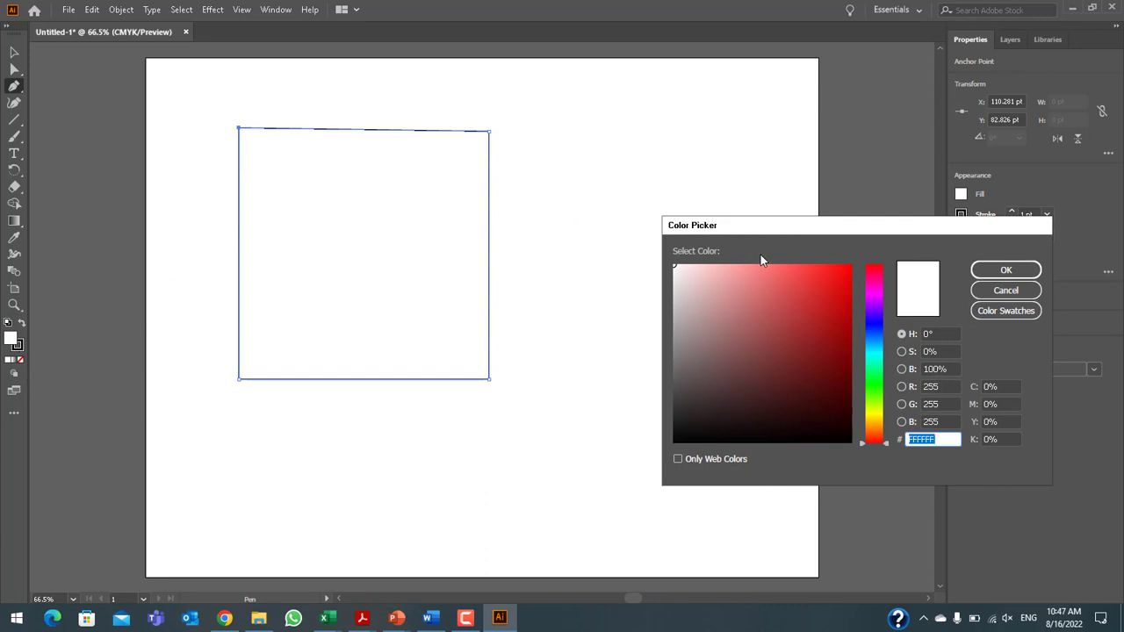
pyautogui.write('F40000')
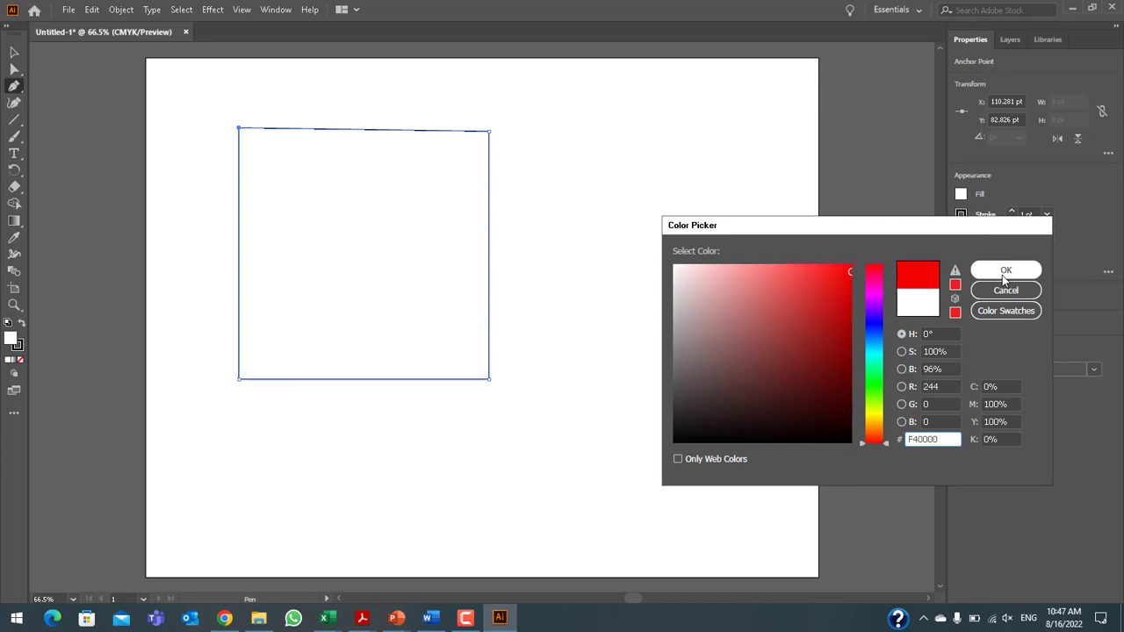
pyautogui.click(1006, 271)
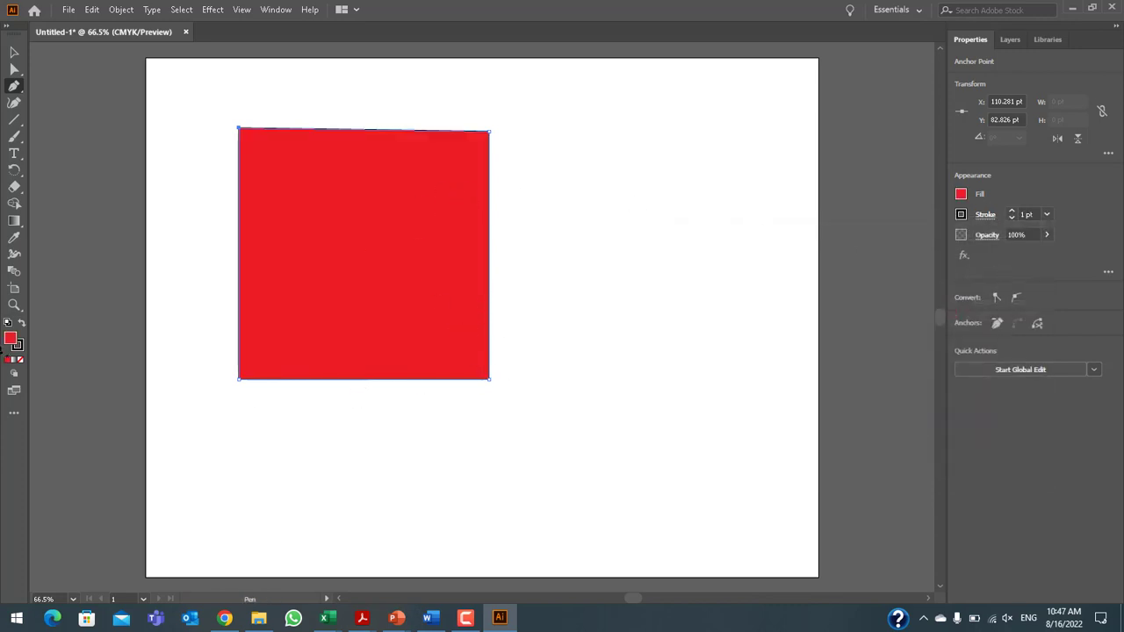
# Give the square a bright green 06EF06 outline
pyautogui.doubleClick(17, 345)
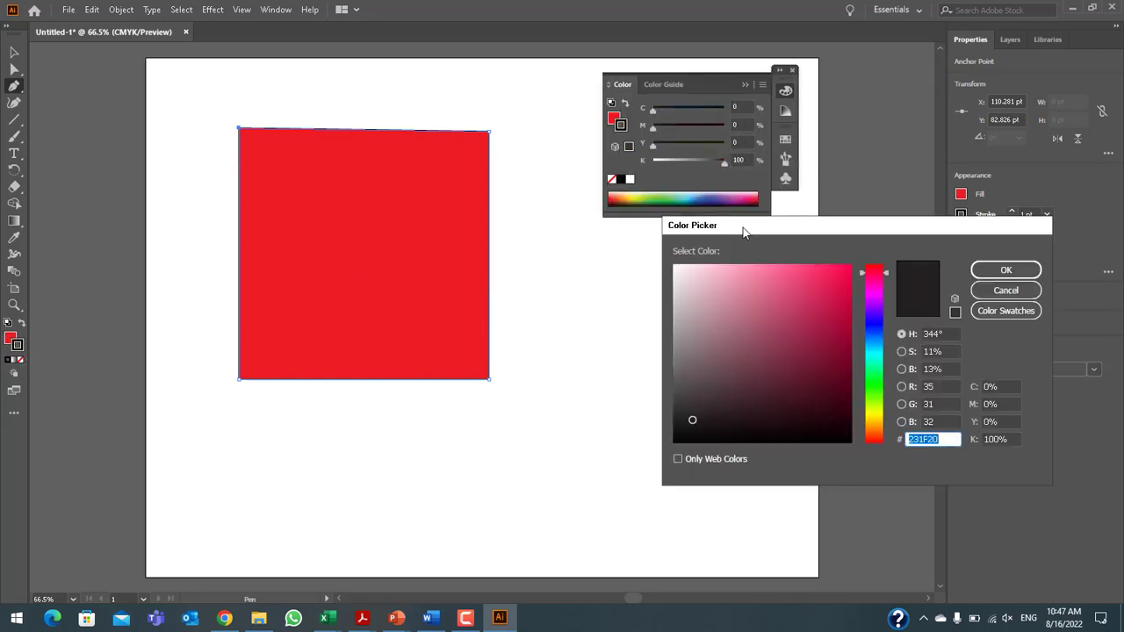
pyautogui.click(875, 384)
pyautogui.click(847, 276)
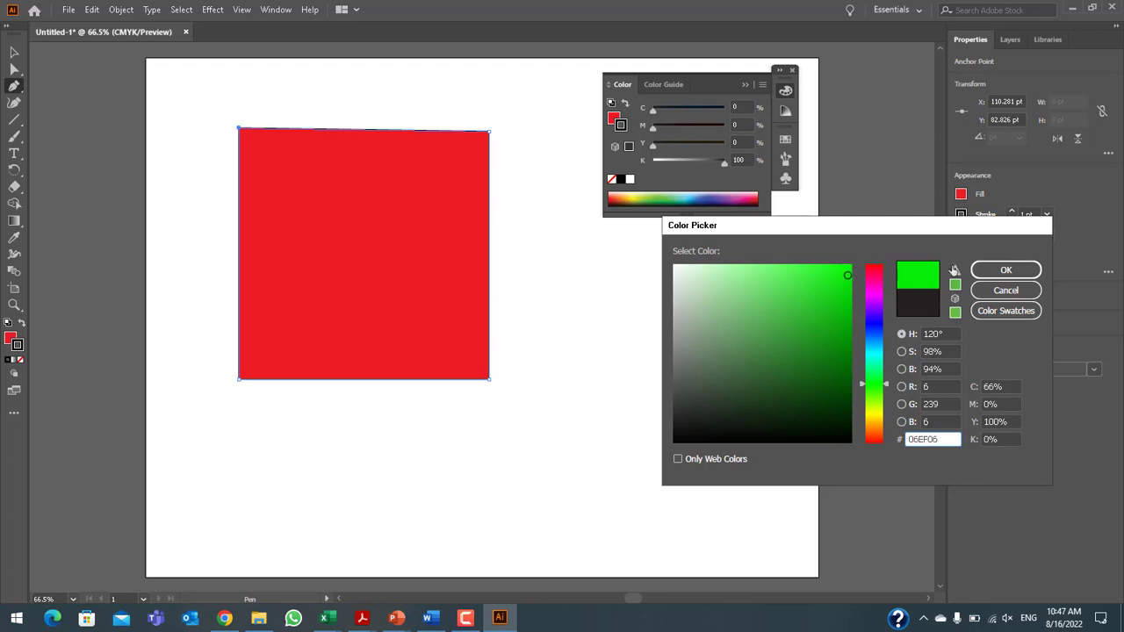
pyautogui.click(989, 274)
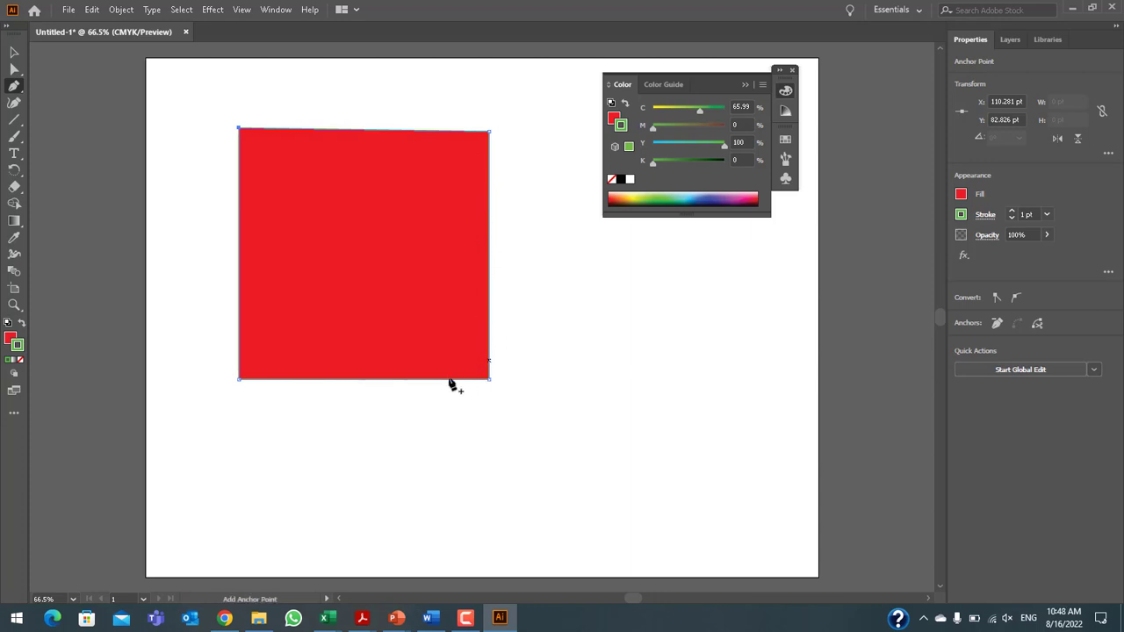
# Increase the square's stroke weight to 11 pt
pyautogui.click(1012, 214)
pyautogui.click(1012, 214)
pyautogui.click(1011, 214)
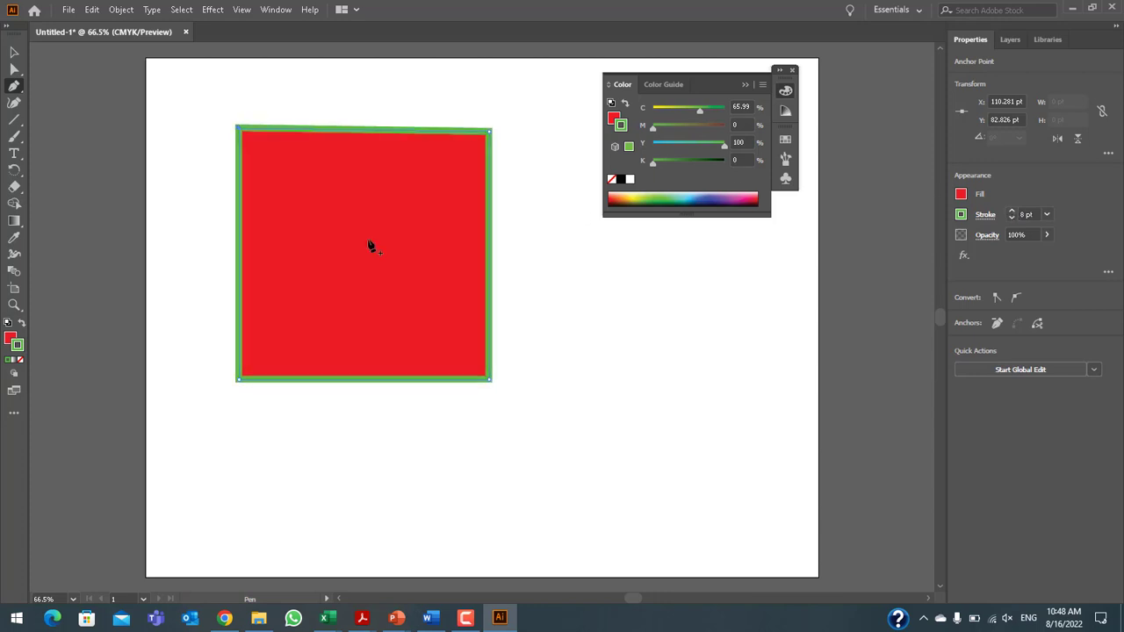
pyautogui.click(1048, 215)
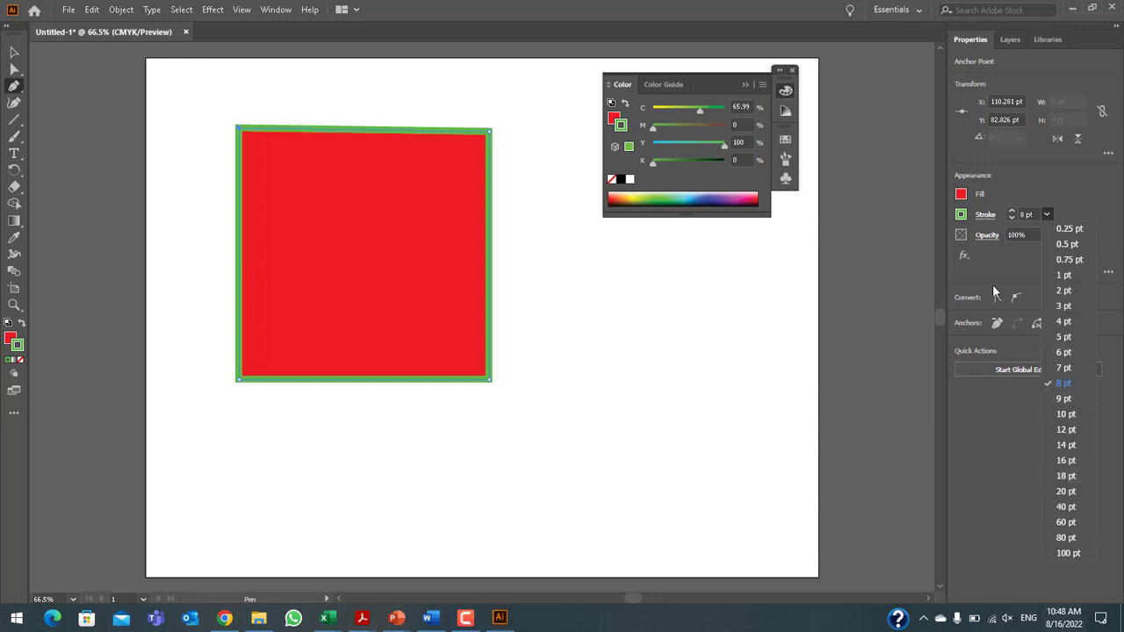
pyautogui.click(1012, 211)
pyautogui.click(1012, 211)
pyautogui.click(1012, 211)
pyautogui.click(1012, 211)
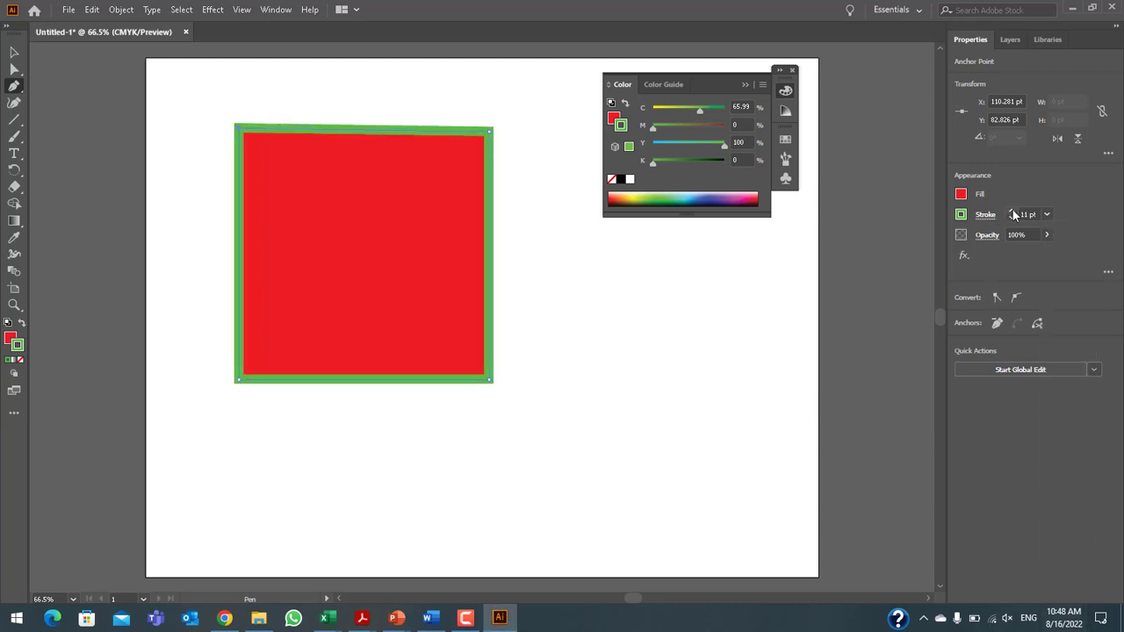
# Swap fill and stroke so the square has a green fill and red outline
pyautogui.click(22, 325)
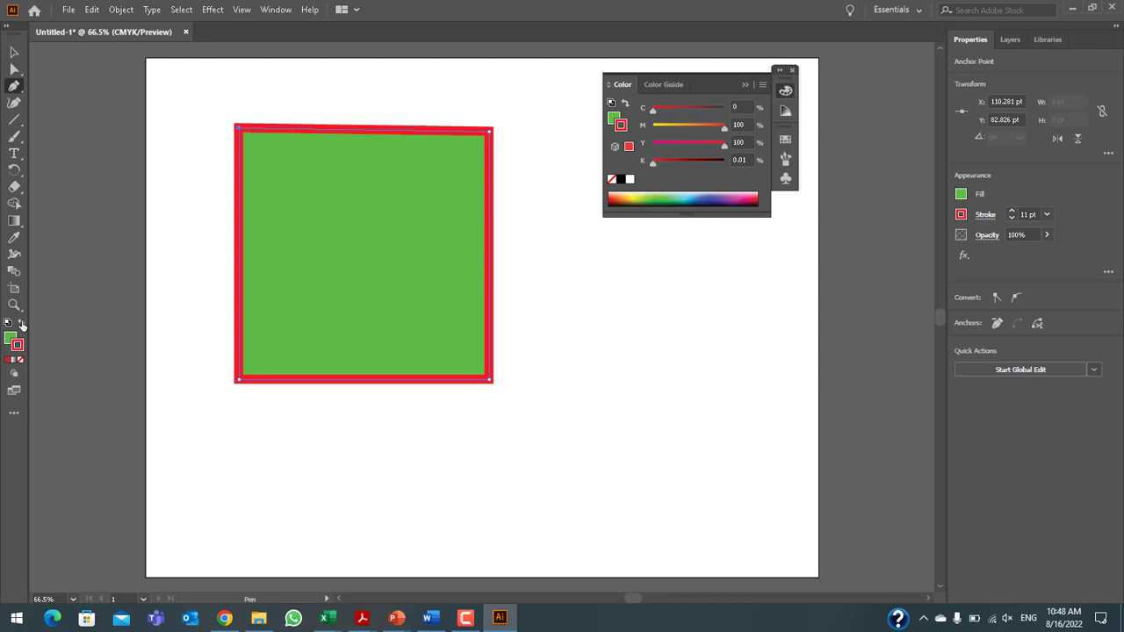
pyautogui.click(23, 325)
pyautogui.click(9, 325)
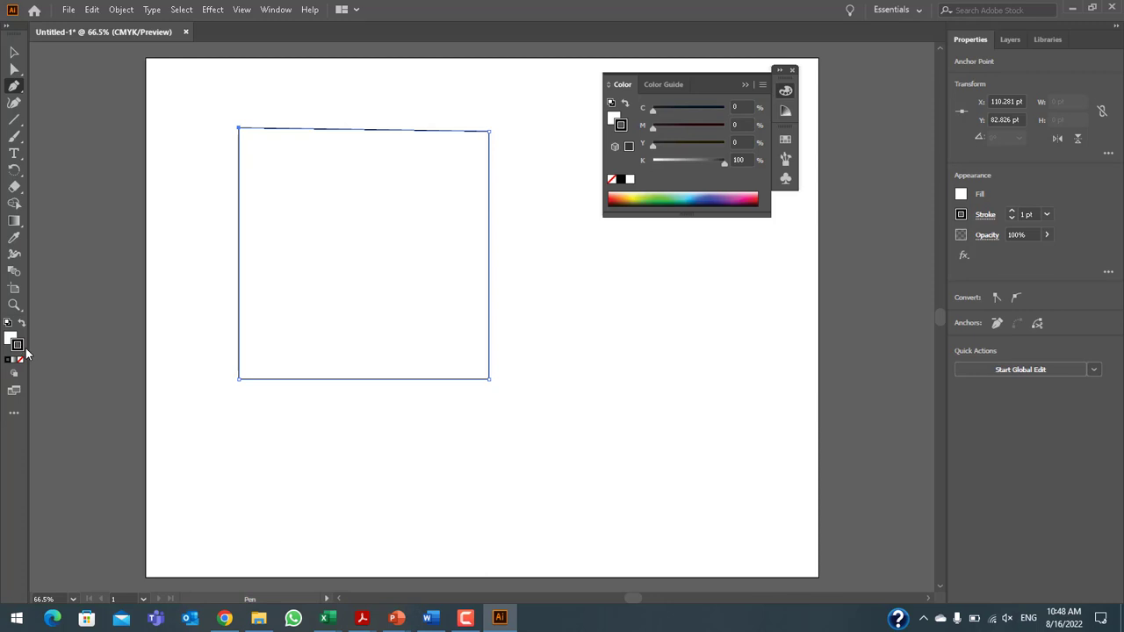
pyautogui.hotkey('ctrl', 'z')
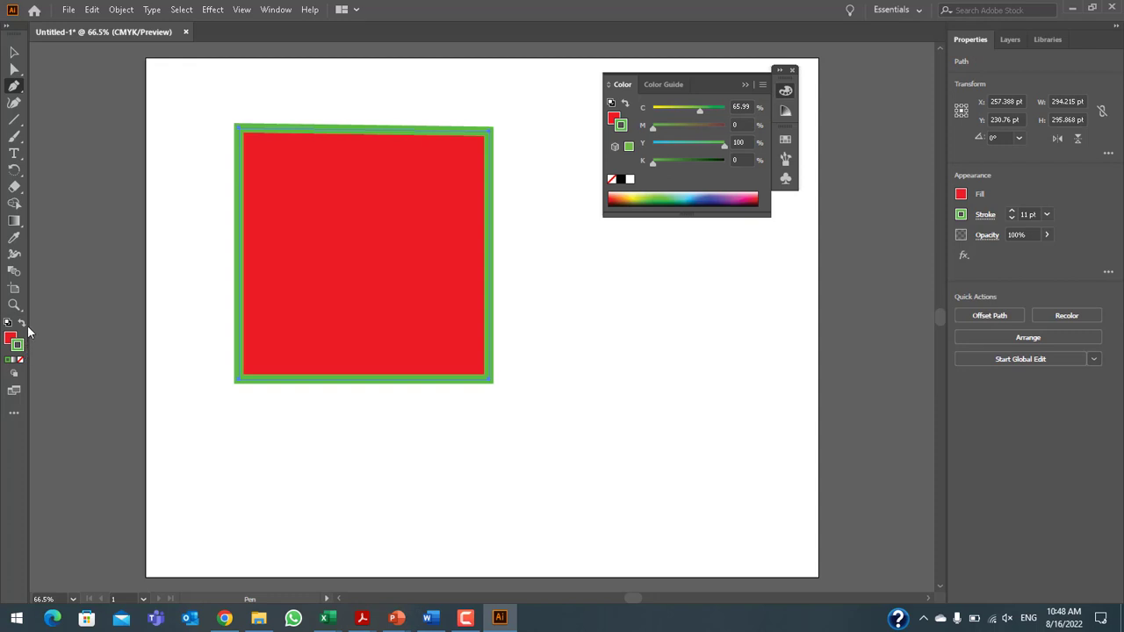
pyautogui.click(22, 324)
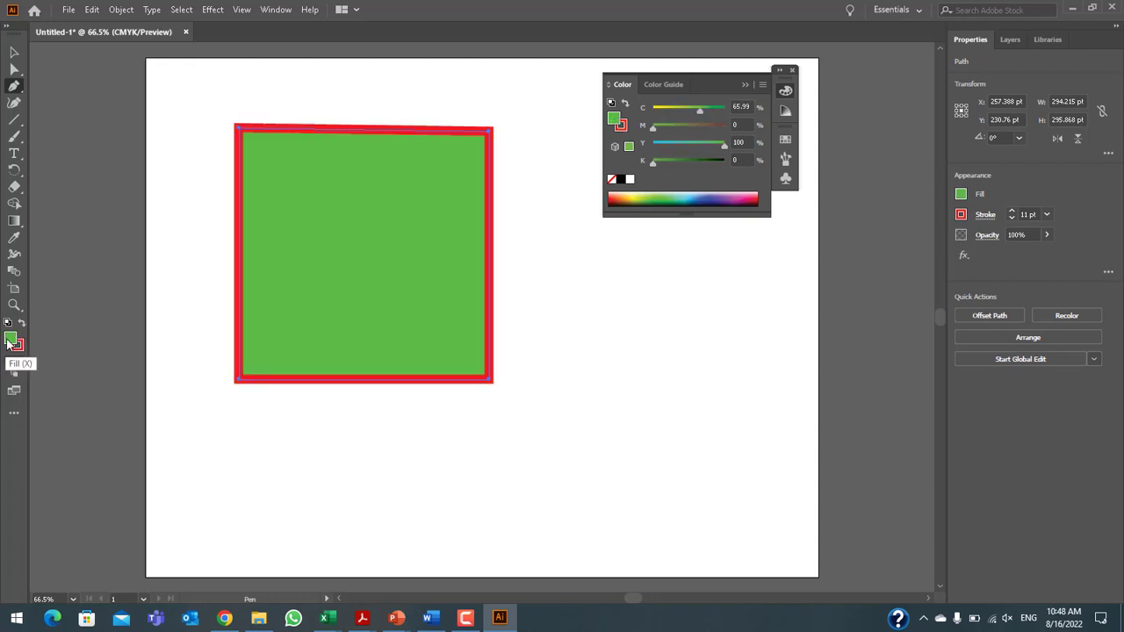
pyautogui.click(19, 346)
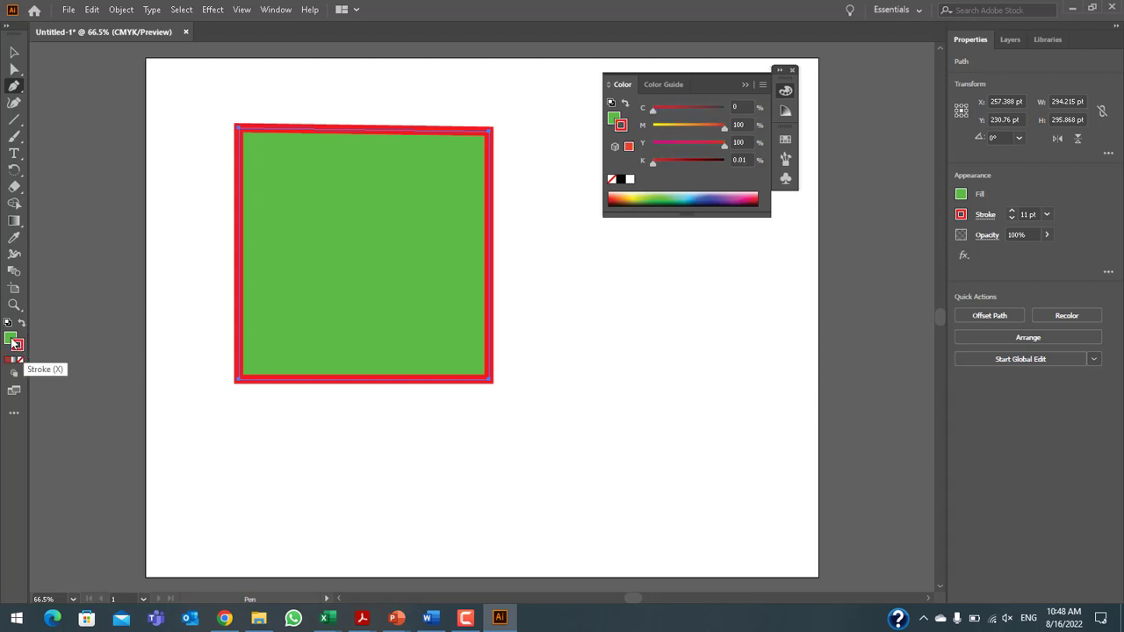
pyautogui.click(10, 340)
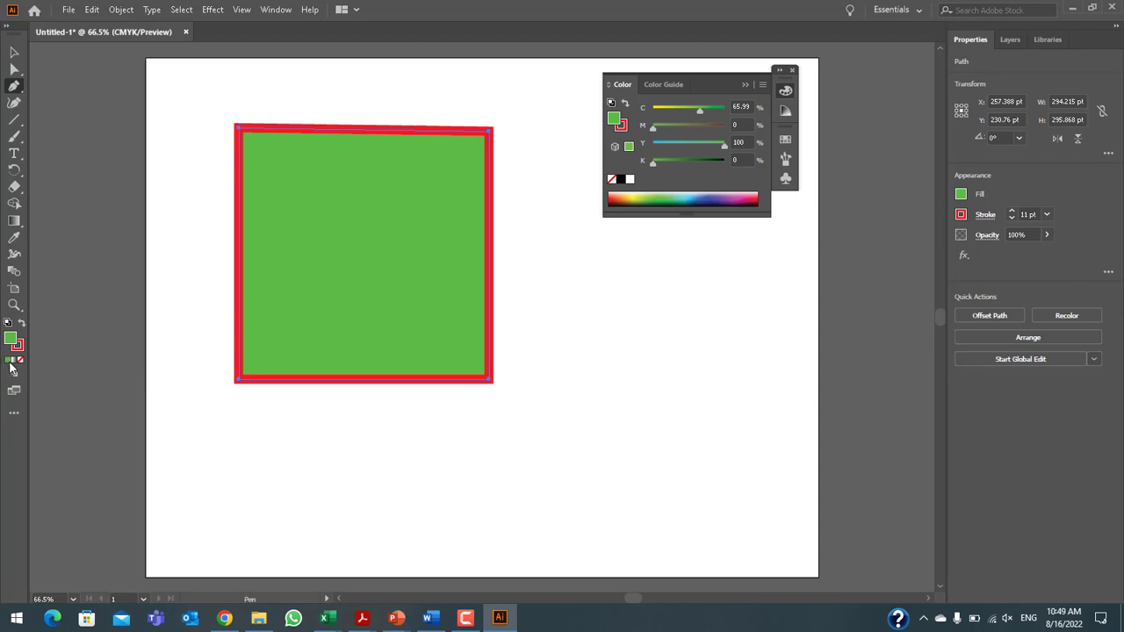
# Apply a linear gradient fill to the square and make its left stop red
pyautogui.click(13, 363)
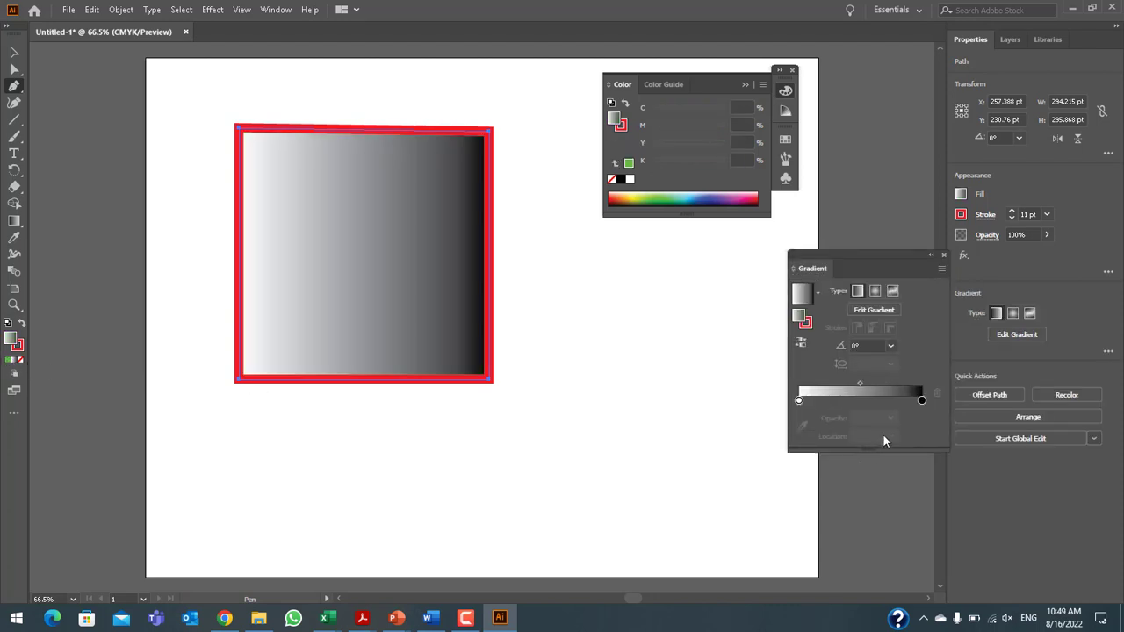
pyautogui.click(798, 401)
pyautogui.doubleClick(799, 402)
pyautogui.click(781, 445)
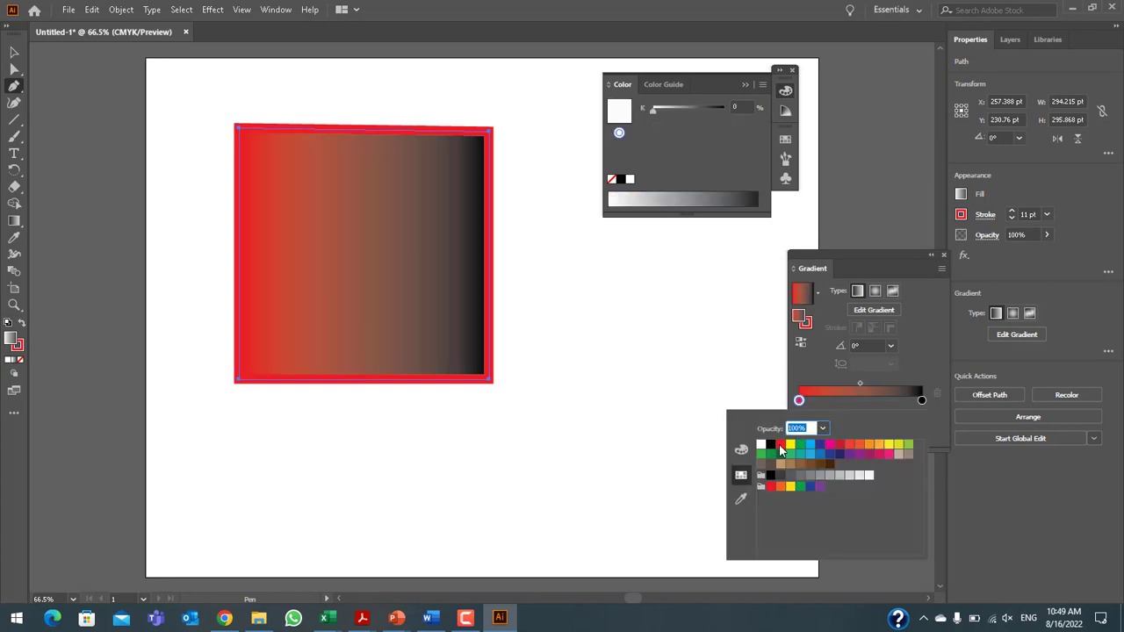
# Add an orange middle gradient stop and make the right stop dark green
pyautogui.click(865, 401)
pyautogui.doubleClick(865, 400)
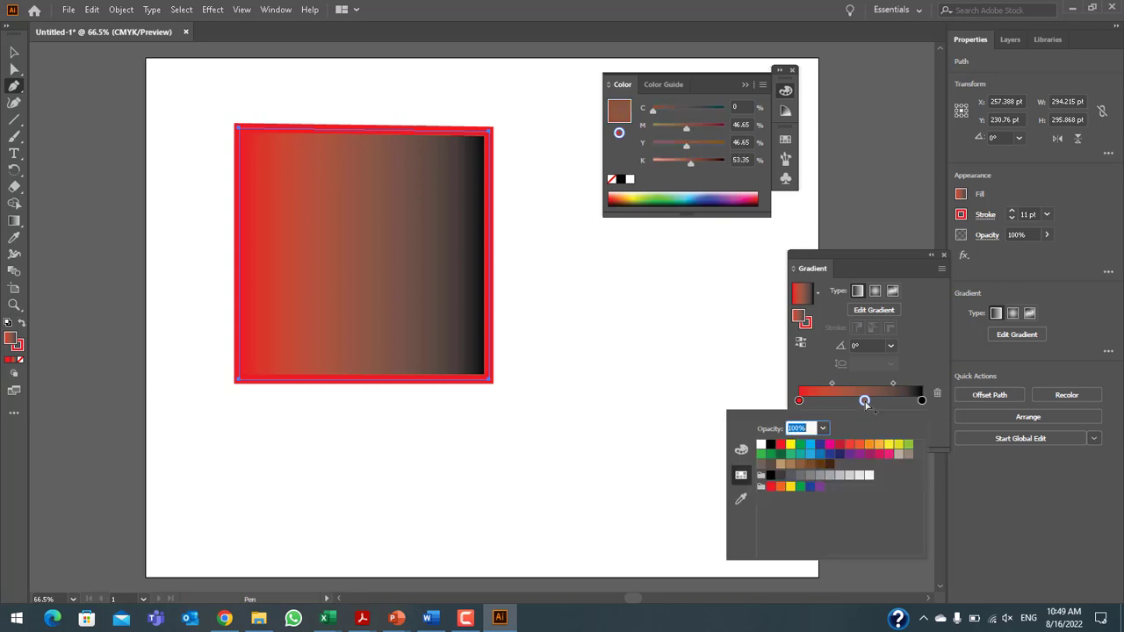
pyautogui.click(871, 449)
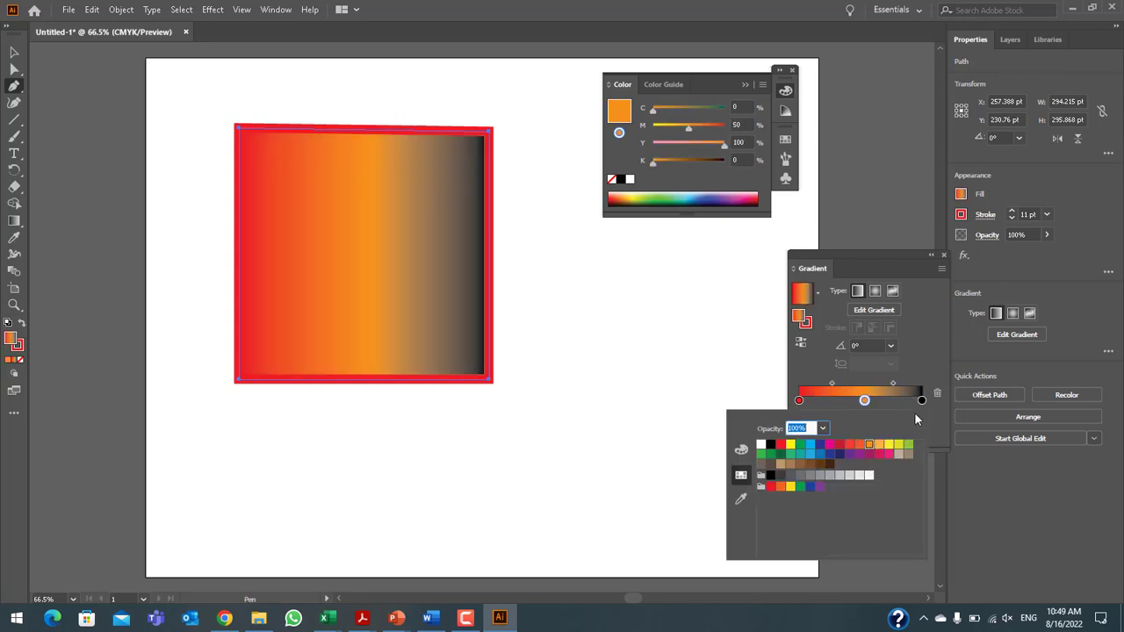
pyautogui.doubleClick(921, 401)
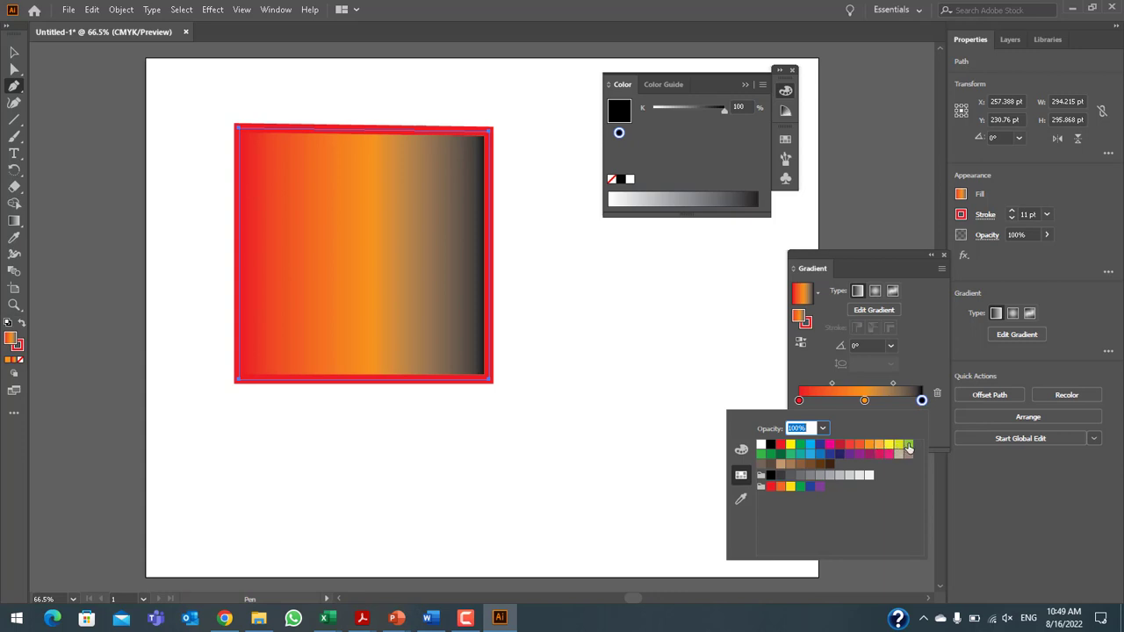
pyautogui.click(908, 445)
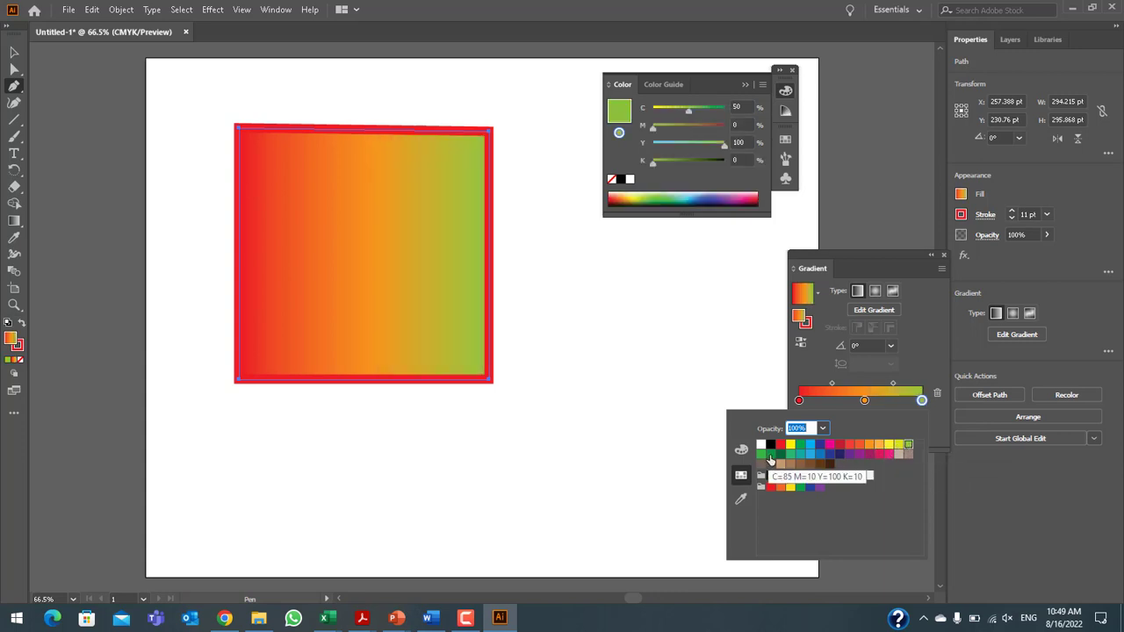
pyautogui.click(771, 454)
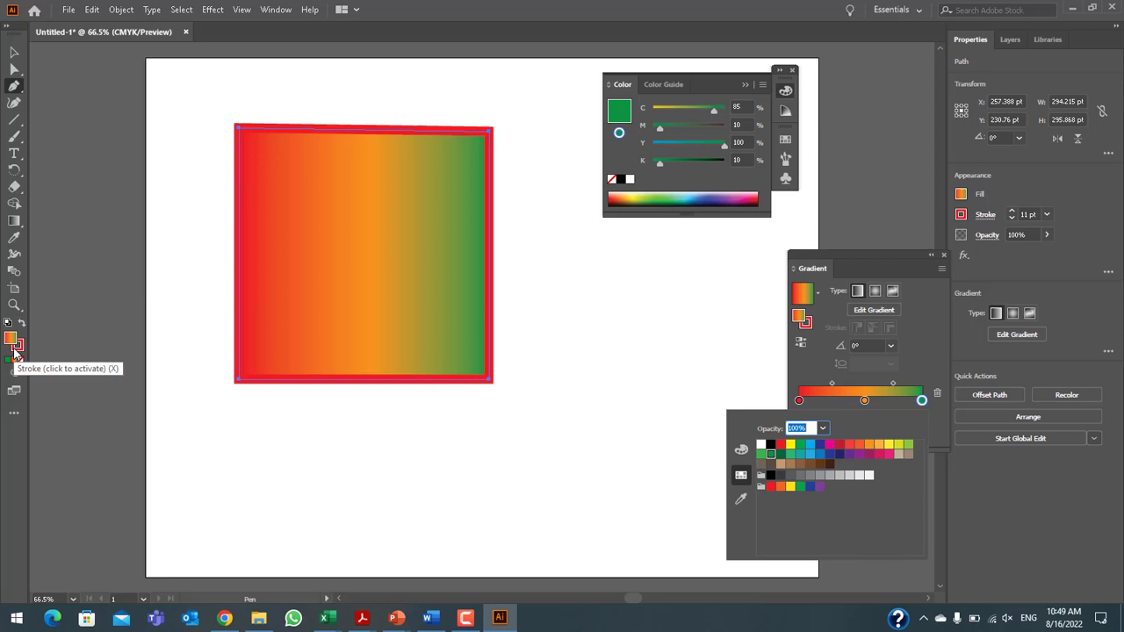
pyautogui.click(944, 258)
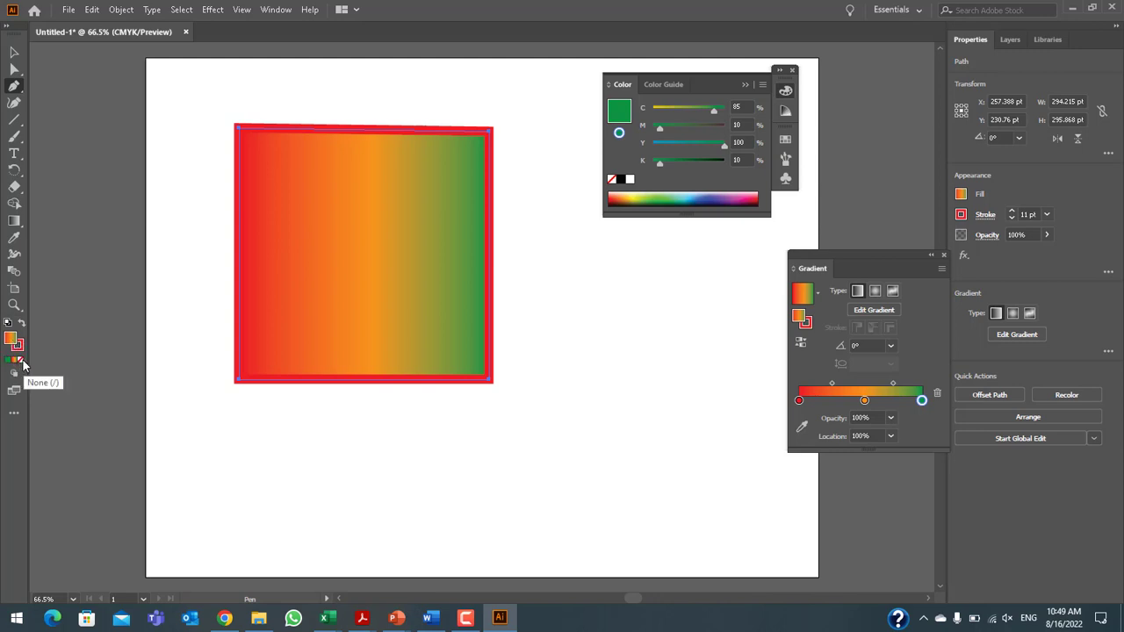
# Remove the gradient fill, reset to default white fill and black stroke, and move the square left
pyautogui.click(21, 362)
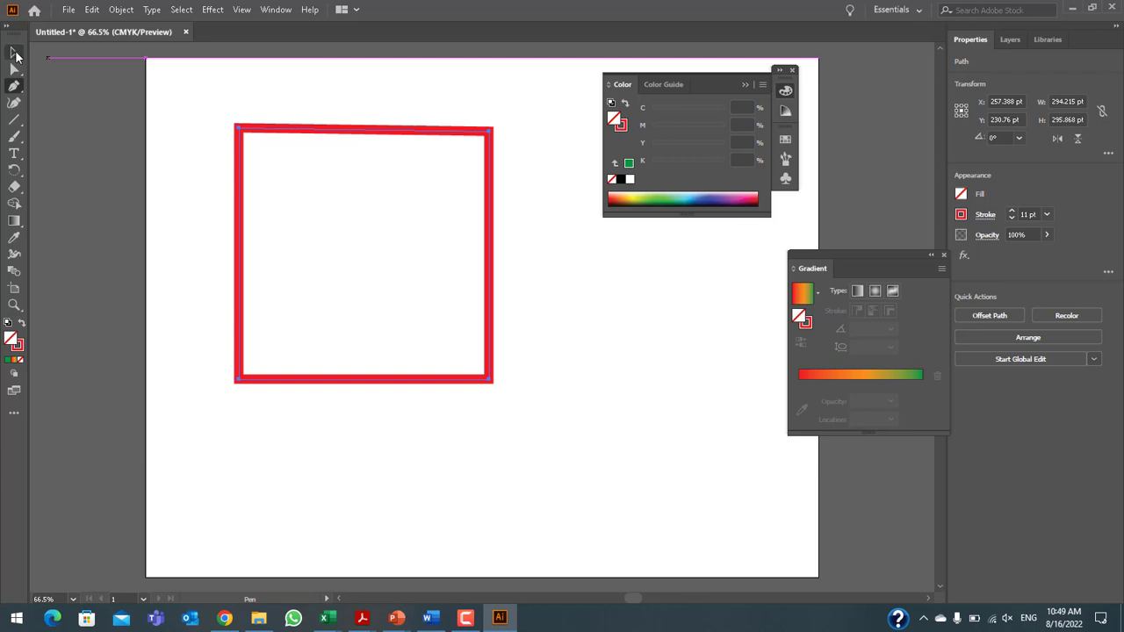
pyautogui.click(14, 50)
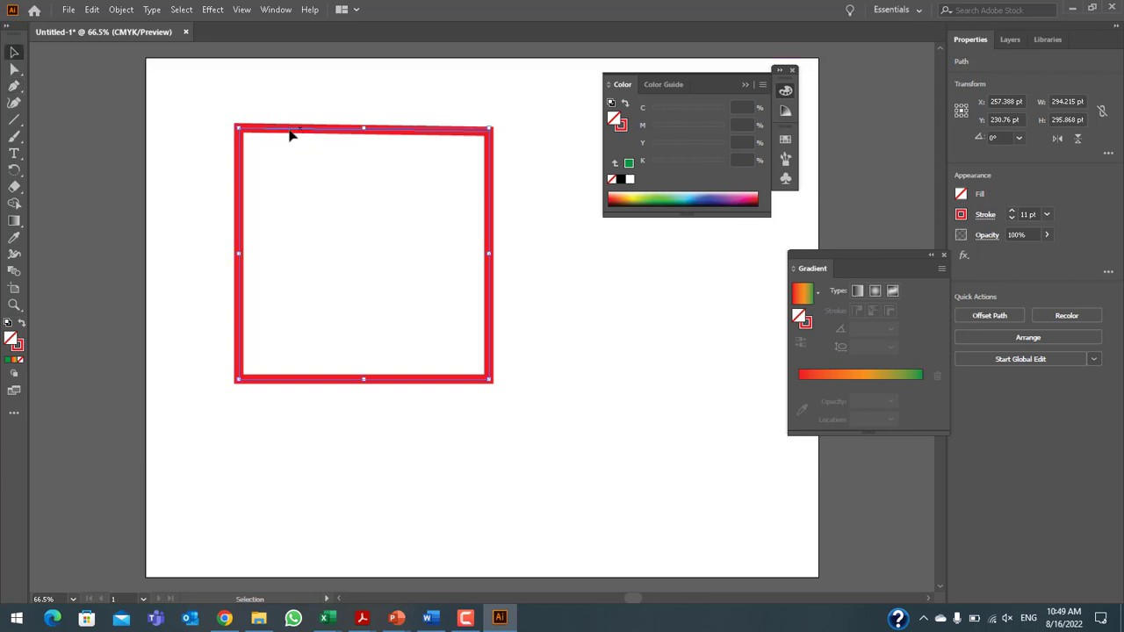
pyautogui.moveTo(297, 133); pyautogui.dragTo(134, 124)
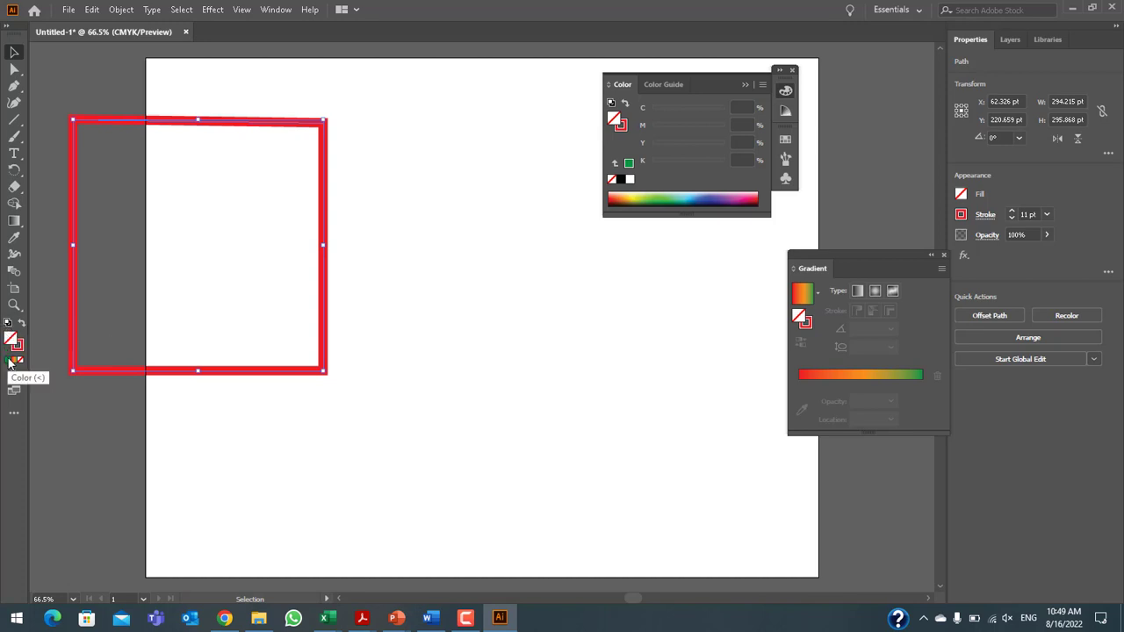
pyautogui.click(7, 325)
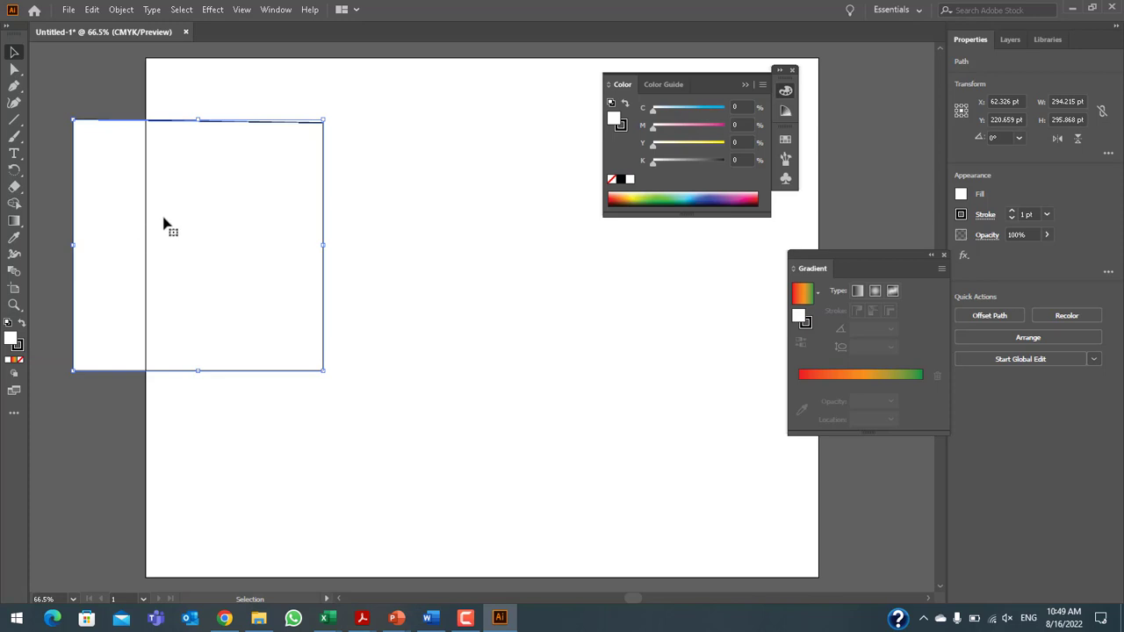
pyautogui.moveTo(105, 213)
pyautogui.mouseDown()
pyautogui.moveTo(326, 230)
pyautogui.moveTo(102, 237)
pyautogui.mouseUp()
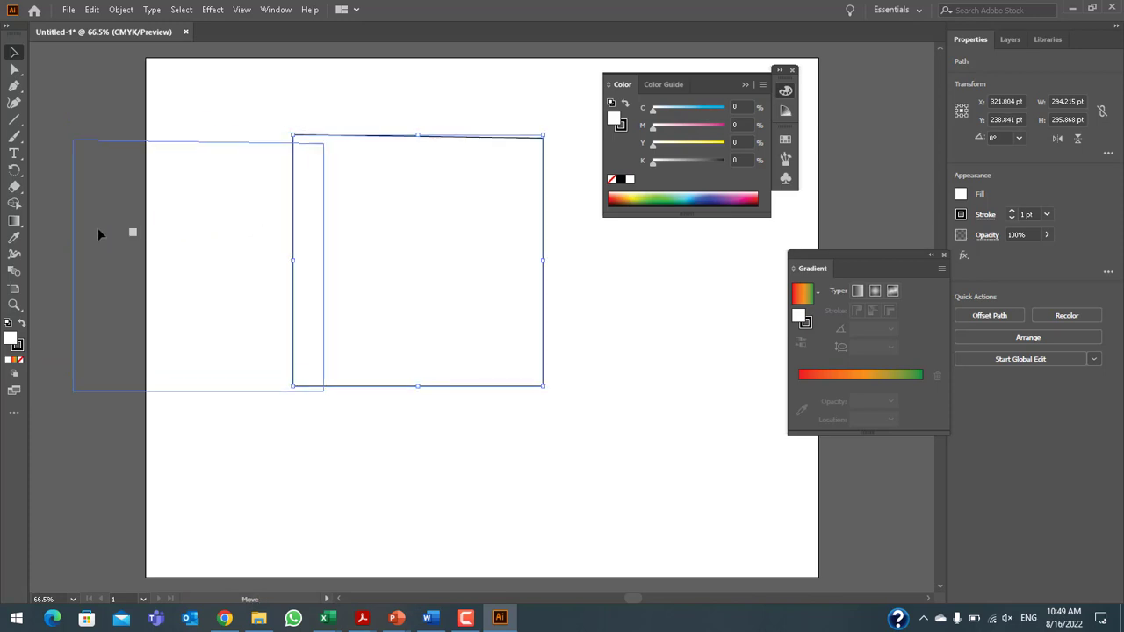
# Set the square's stroke to None and move it right and down onto the artboard
pyautogui.click(21, 359)
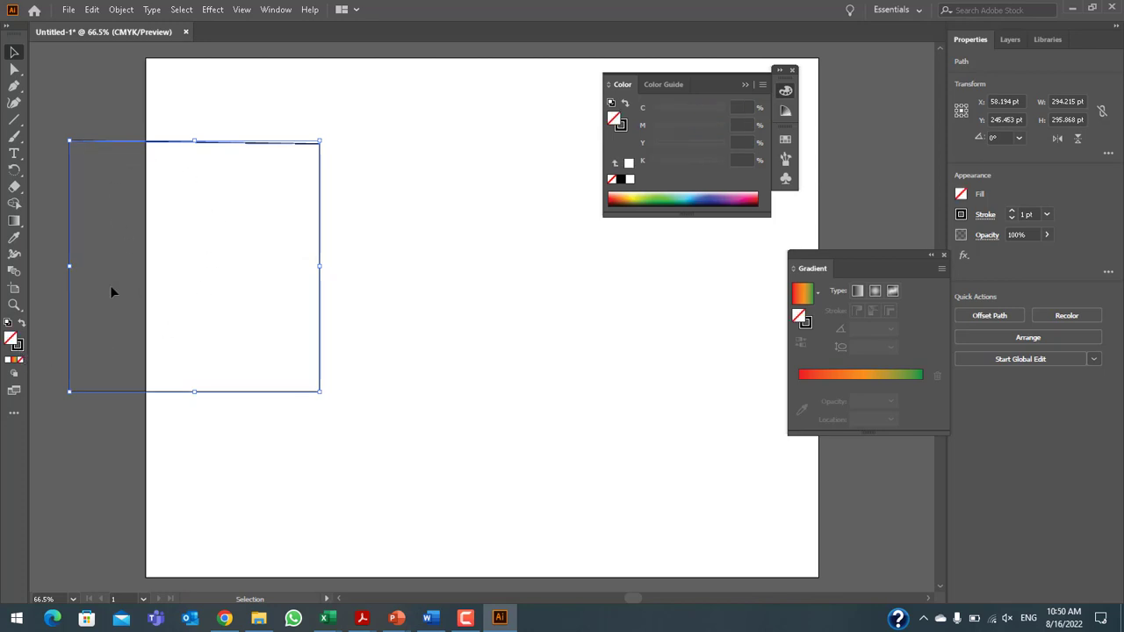
pyautogui.click(8, 322)
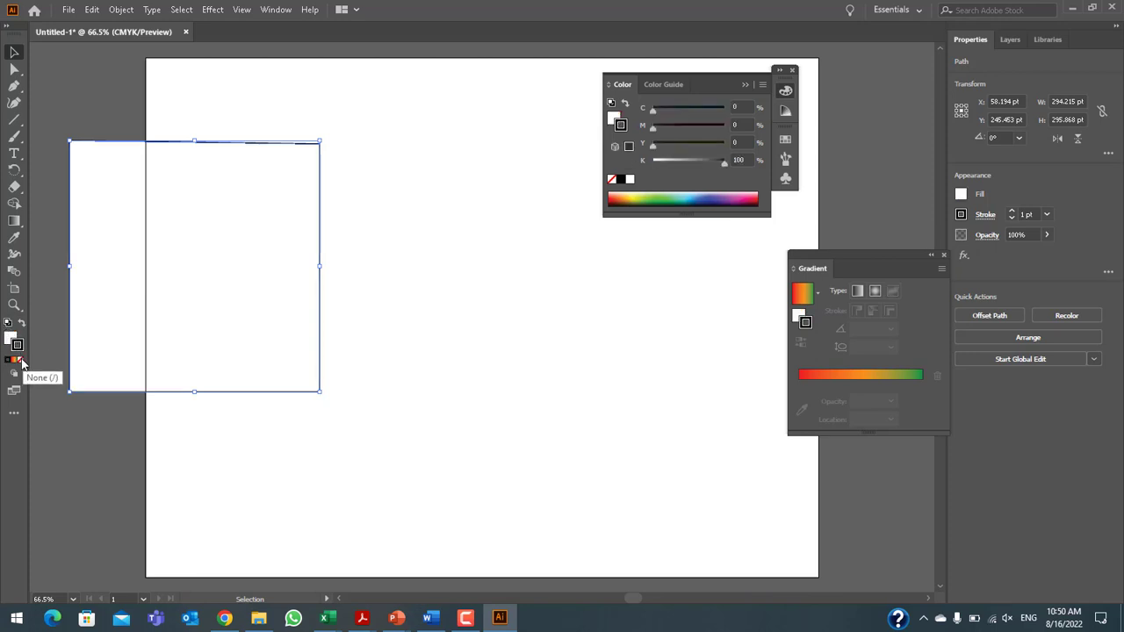
pyautogui.click(22, 361)
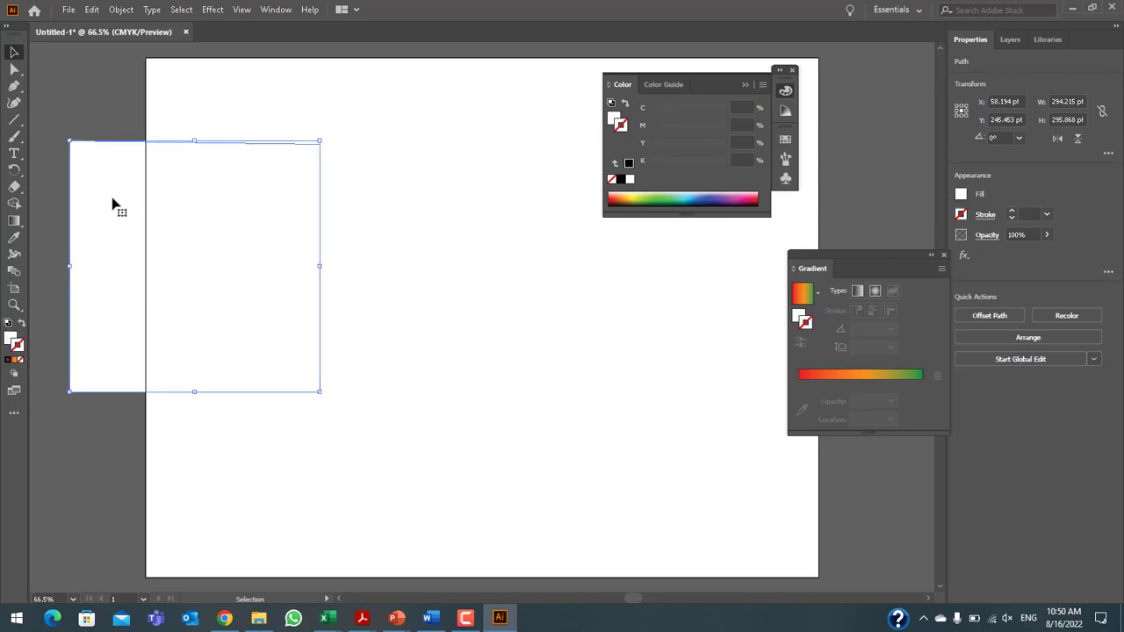
pyautogui.moveTo(80, 200); pyautogui.dragTo(202, 246)
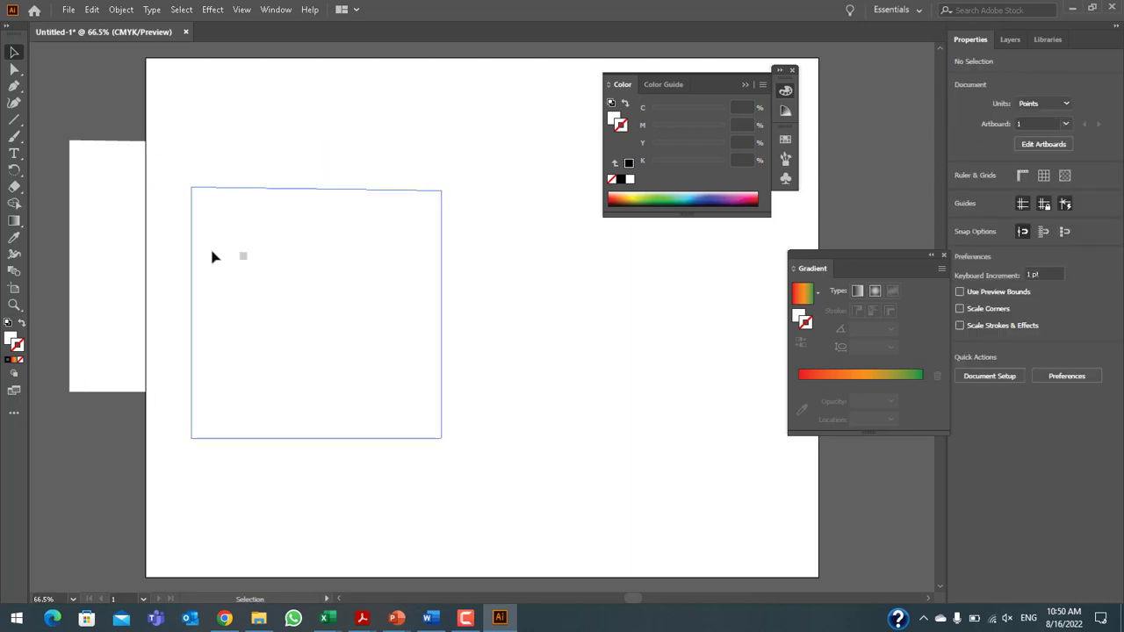
# Close the Color and Gradient panels and deselect the square
pyautogui.click(539, 473)
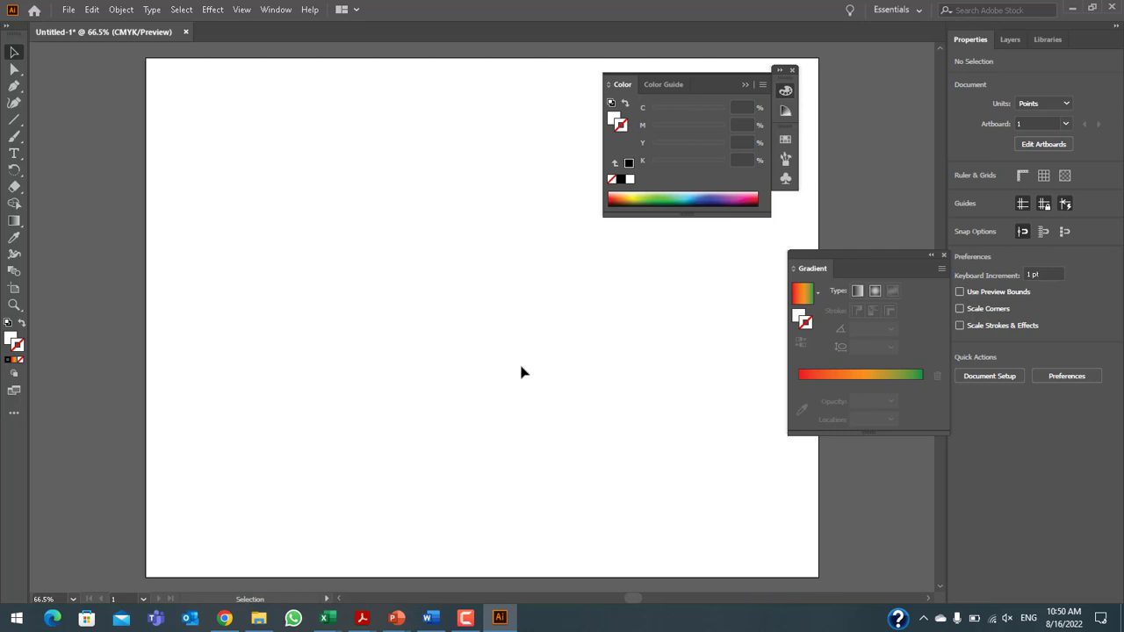
pyautogui.click(323, 278)
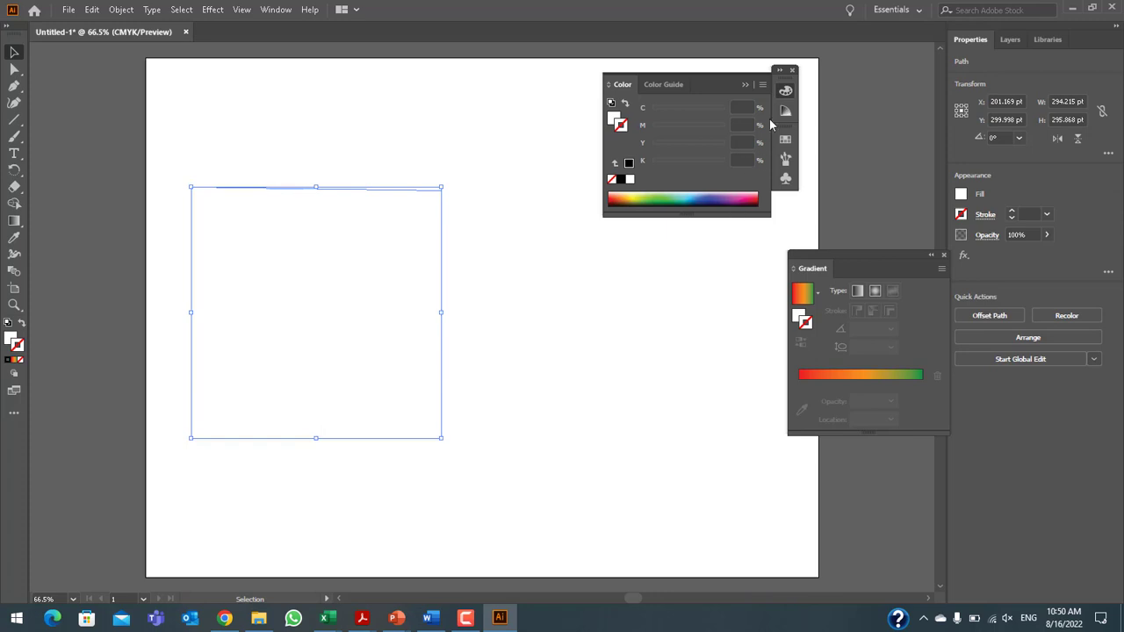
pyautogui.click(793, 71)
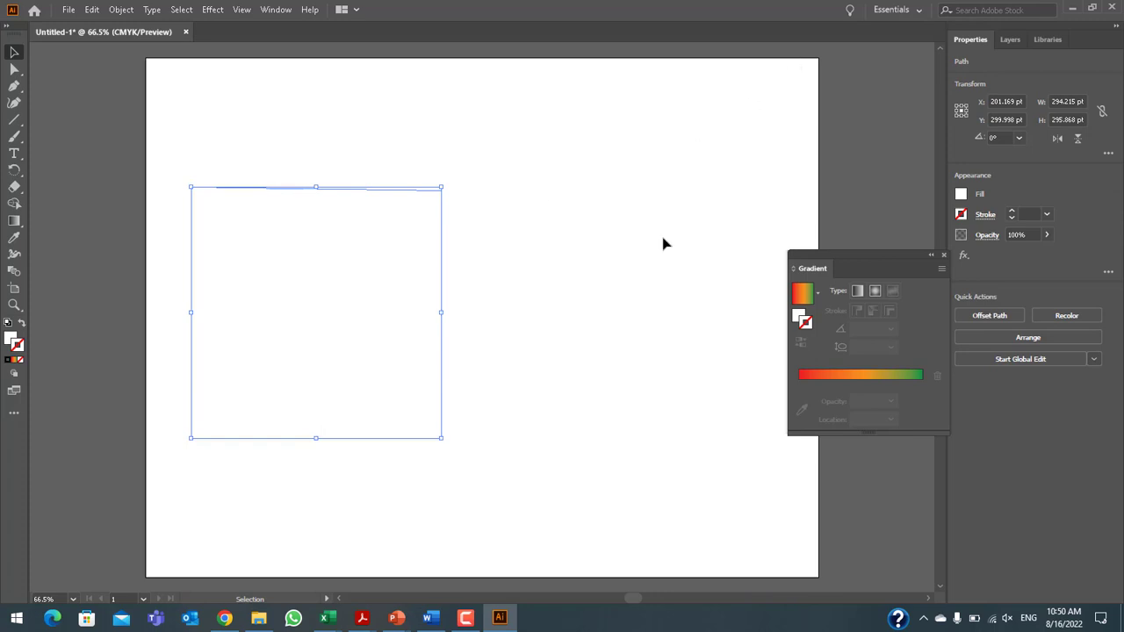
pyautogui.click(944, 255)
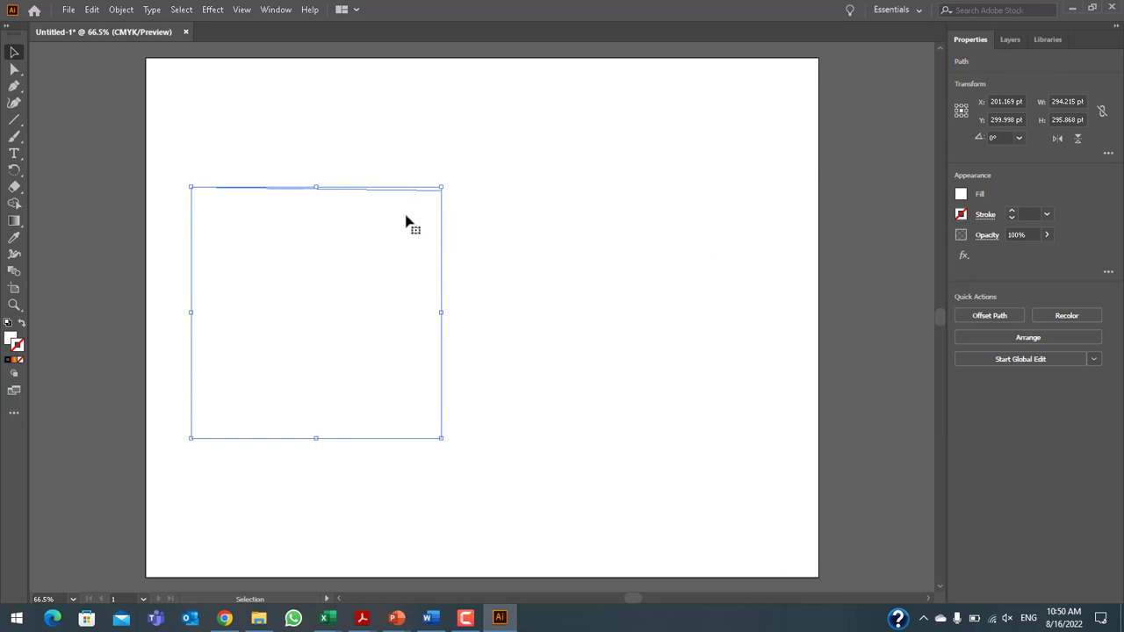
pyautogui.click(206, 120)
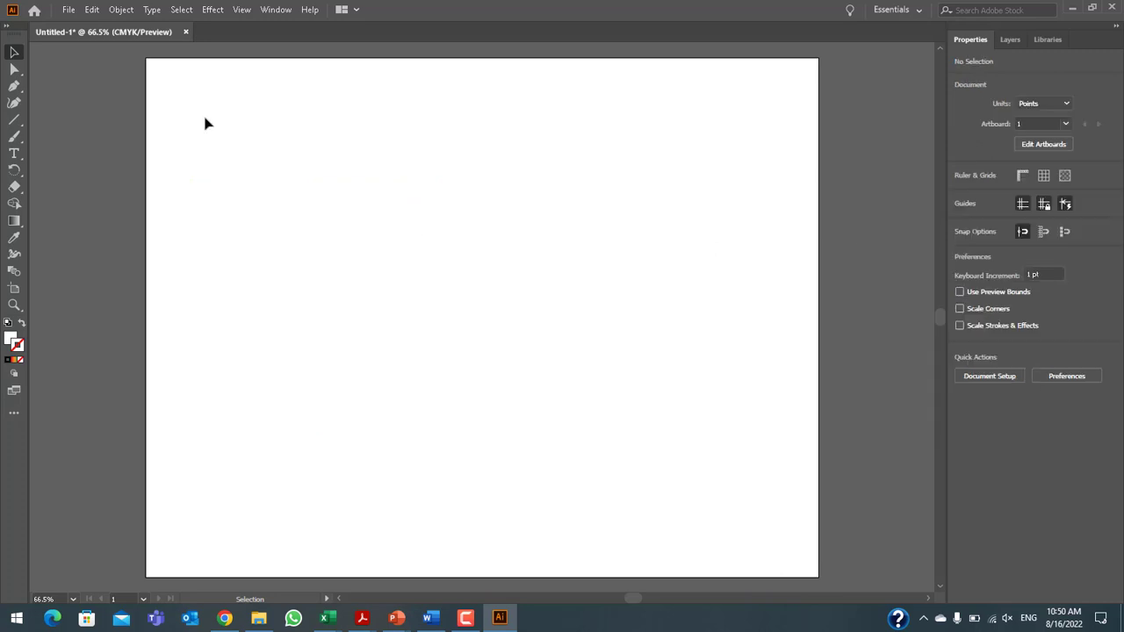
# Start a Pen path near the artboard's top left, undoing a stray second point
pyautogui.click(13, 88)
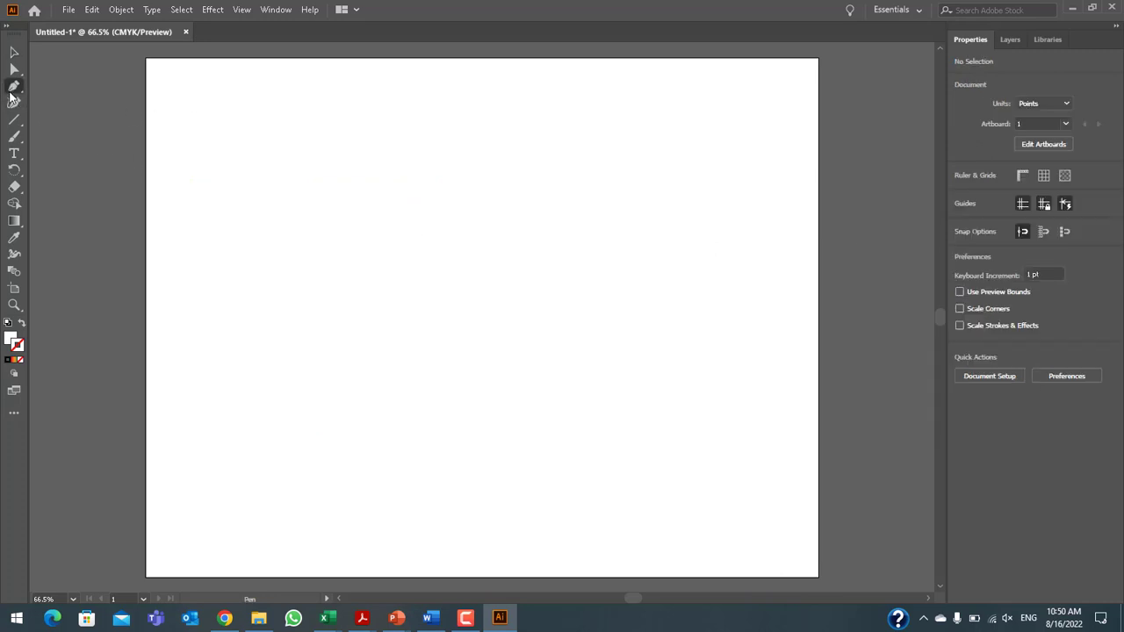
pyautogui.click(219, 139)
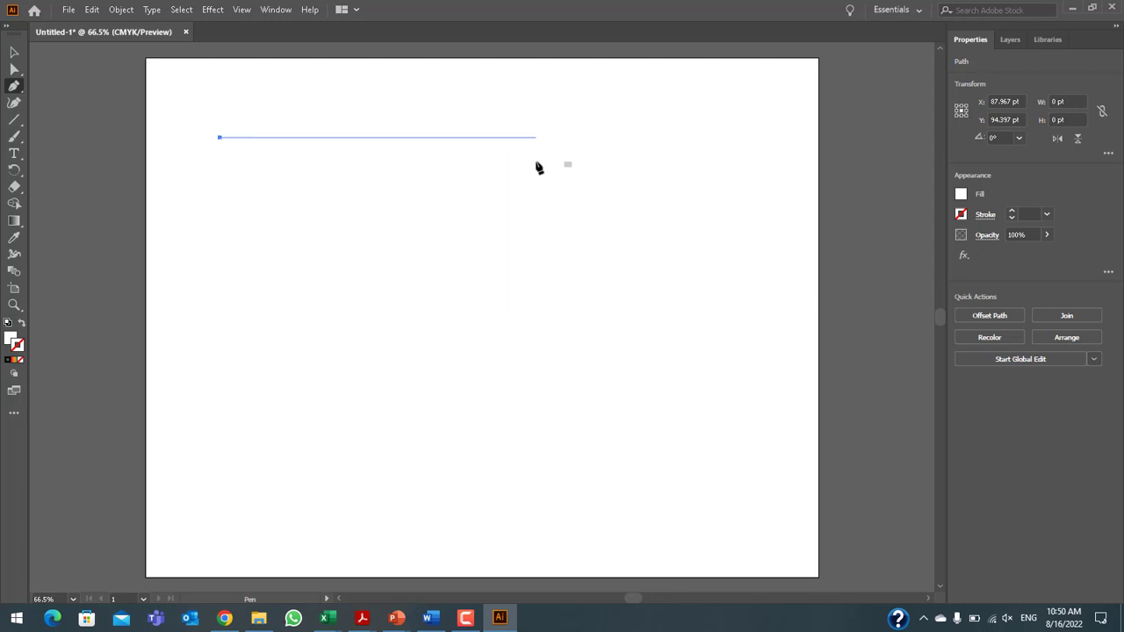
pyautogui.keyDown('shift'); pyautogui.click(539, 167); pyautogui.keyUp('shift')
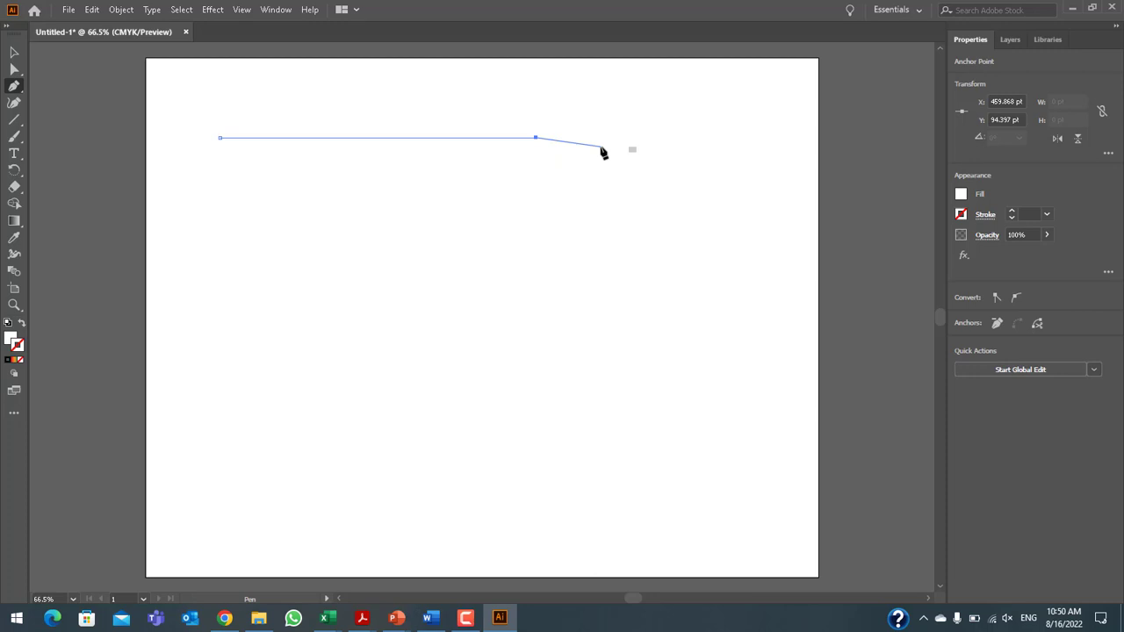
pyautogui.hotkey('ctrl', 'z')
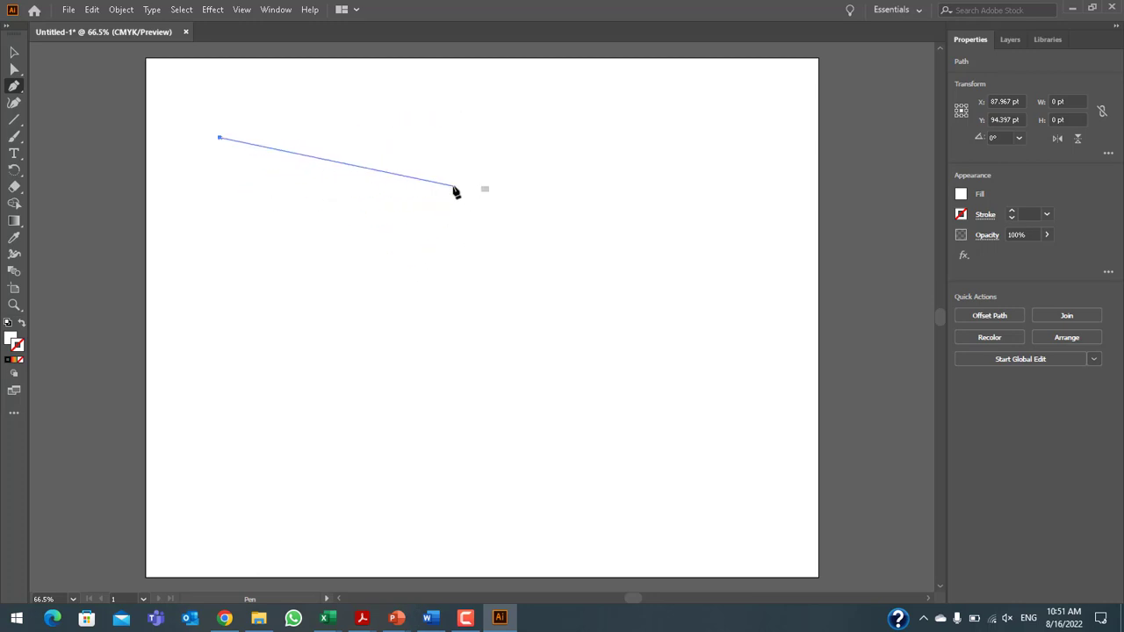
# Draw the rectangle's horizontal top edge leftward from the top-right corner, discarding unwanted segments
pyautogui.press('shift')
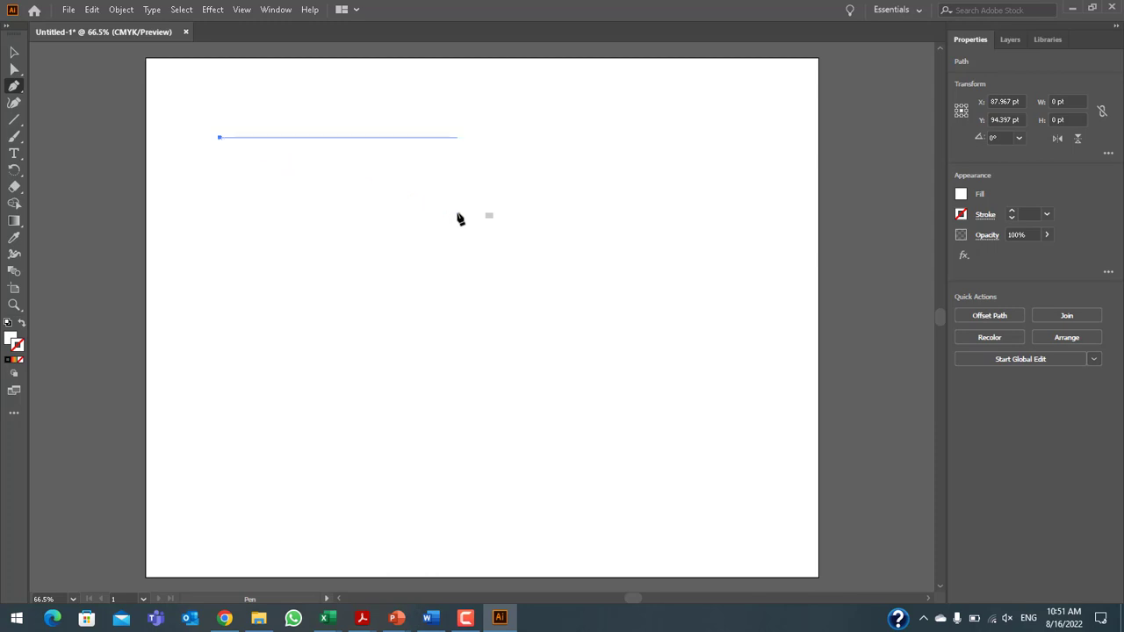
pyautogui.click(467, 187)
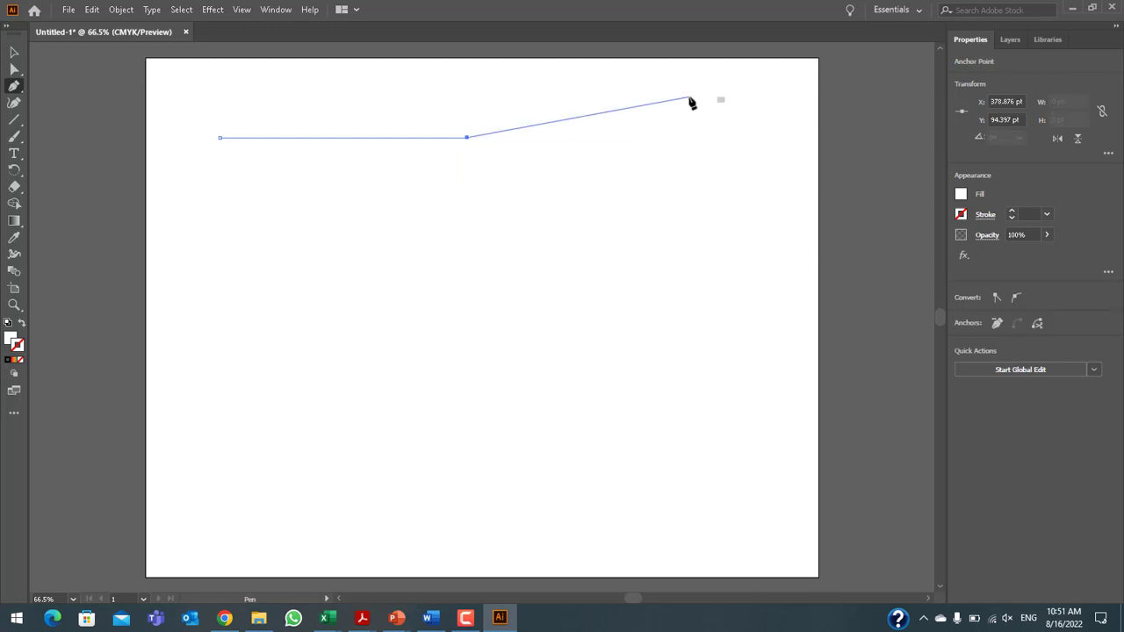
pyautogui.press('Escape')
pyautogui.hotkey('ctrl', 'z')
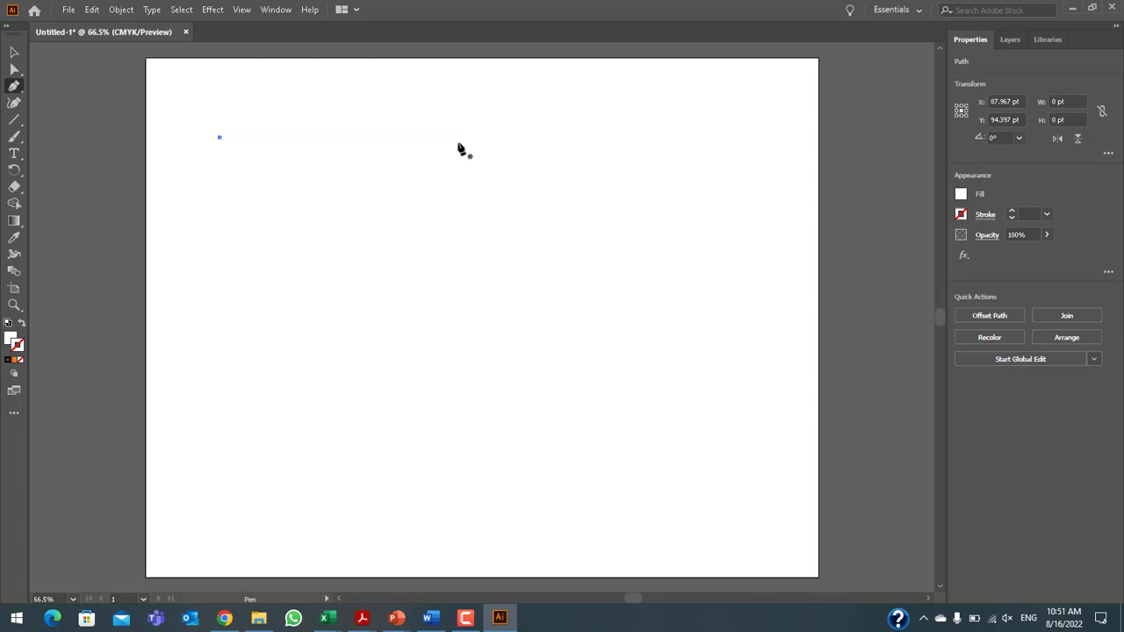
pyautogui.click(464, 138)
pyautogui.hotkey('ctrl', 'z')
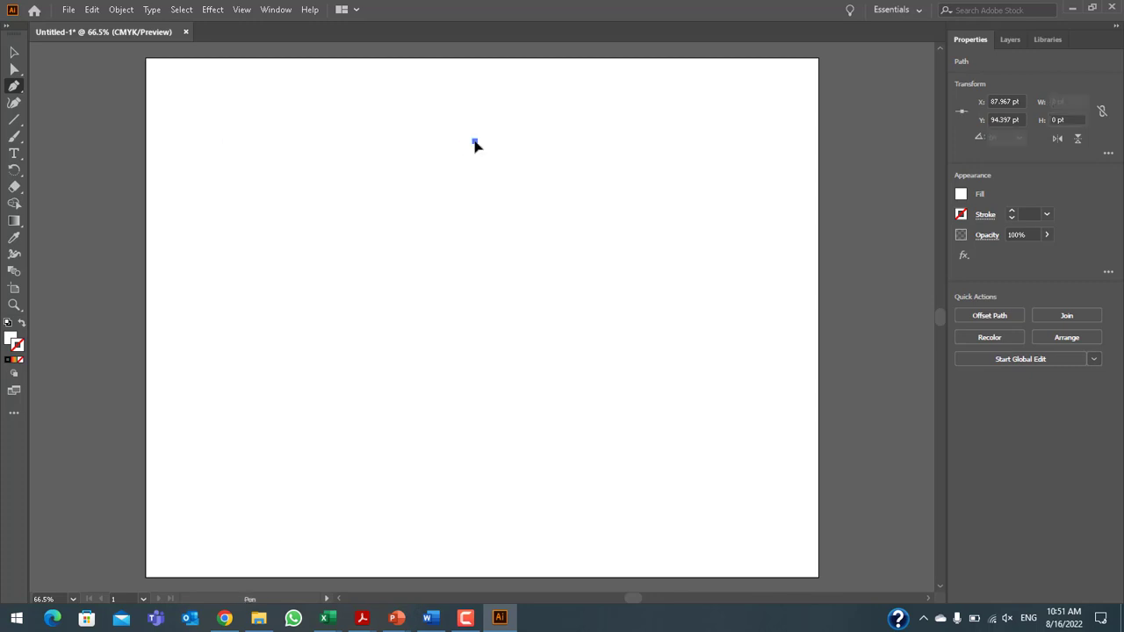
pyautogui.click(268, 141)
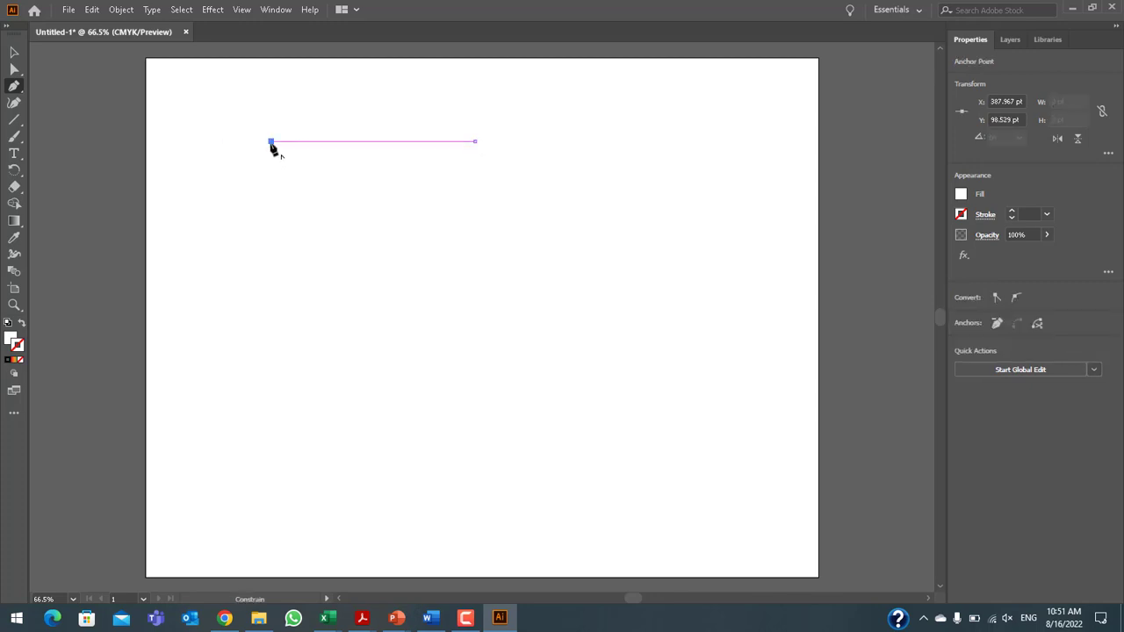
# Extend the Pen path down to add the rectangle's left edge, then open the View menu
pyautogui.click(271, 316)
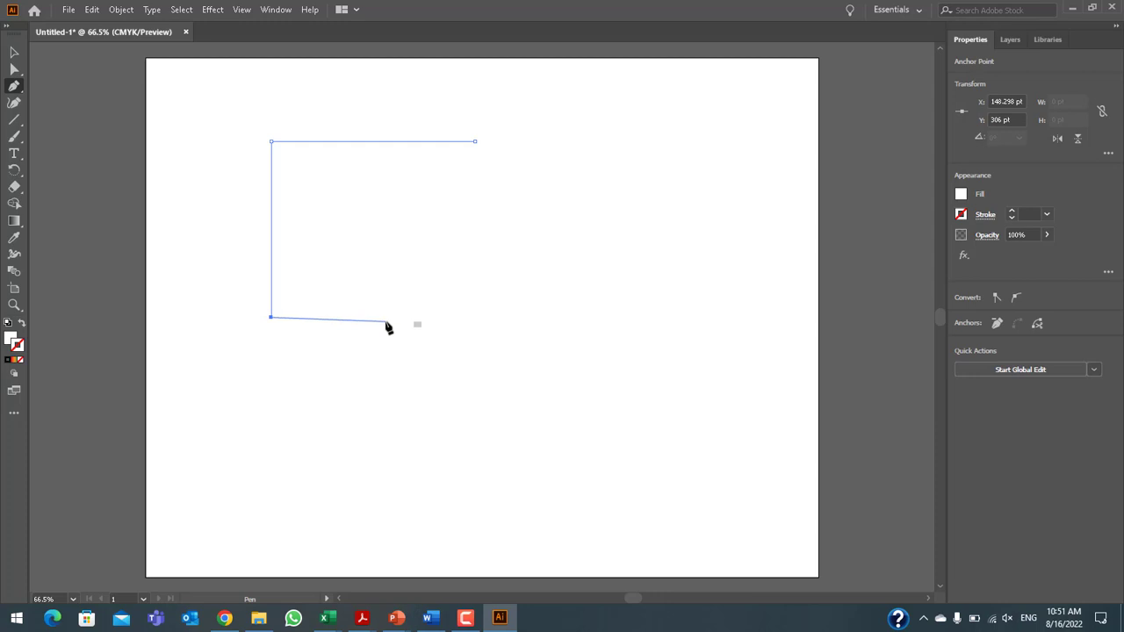
pyautogui.click(243, 11)
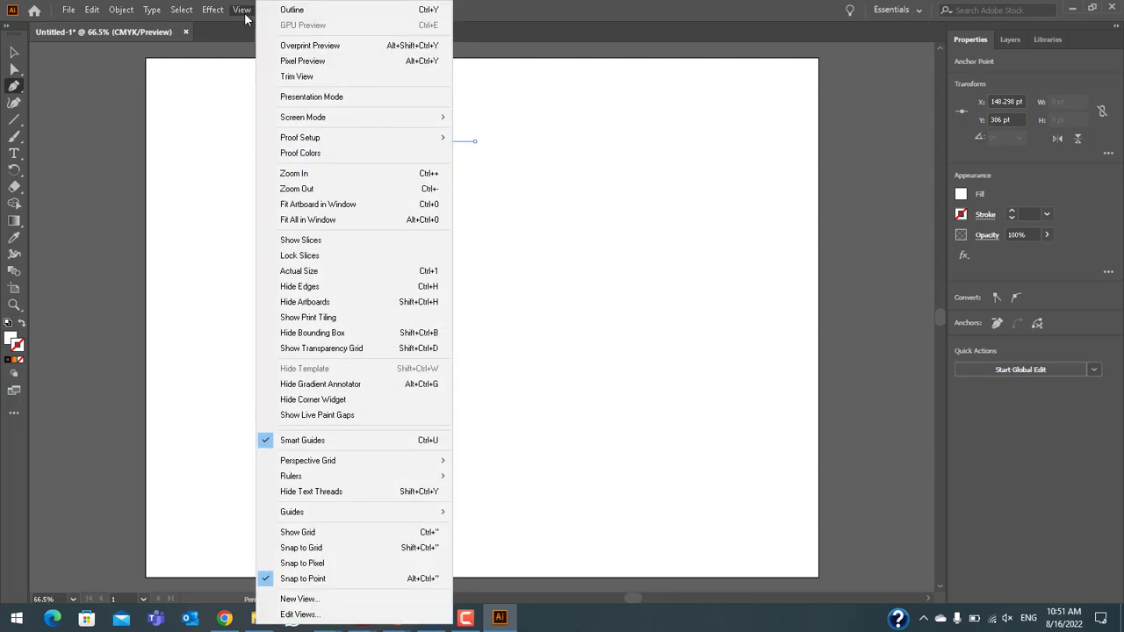
# Turn Smart Guides off and then back on from the View menu
pyautogui.click(330, 442)
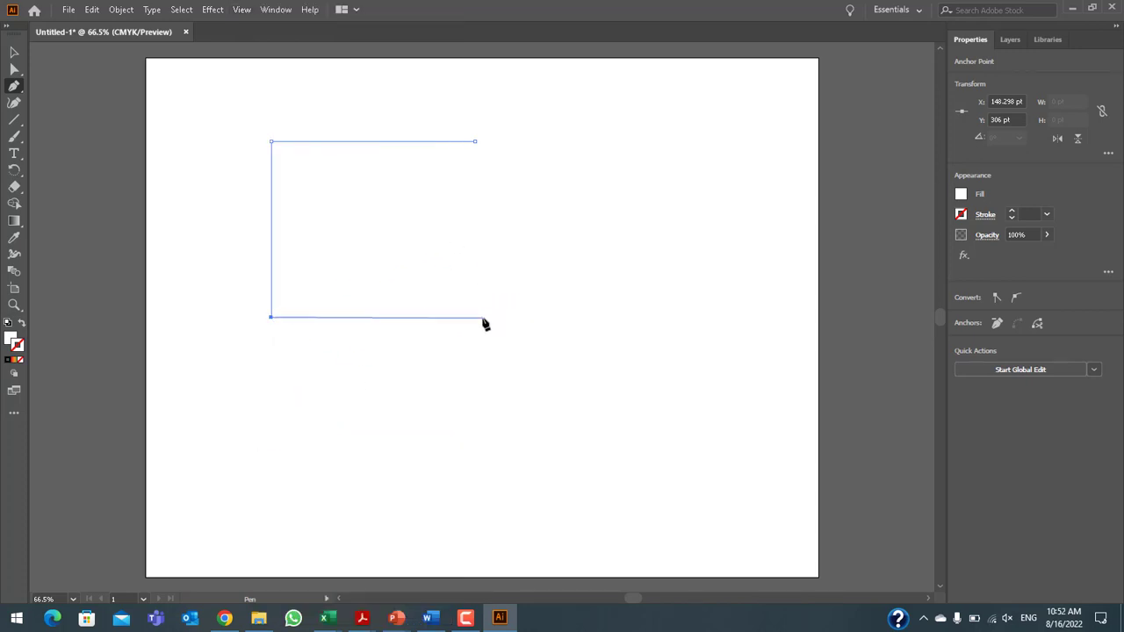
pyautogui.click(242, 10)
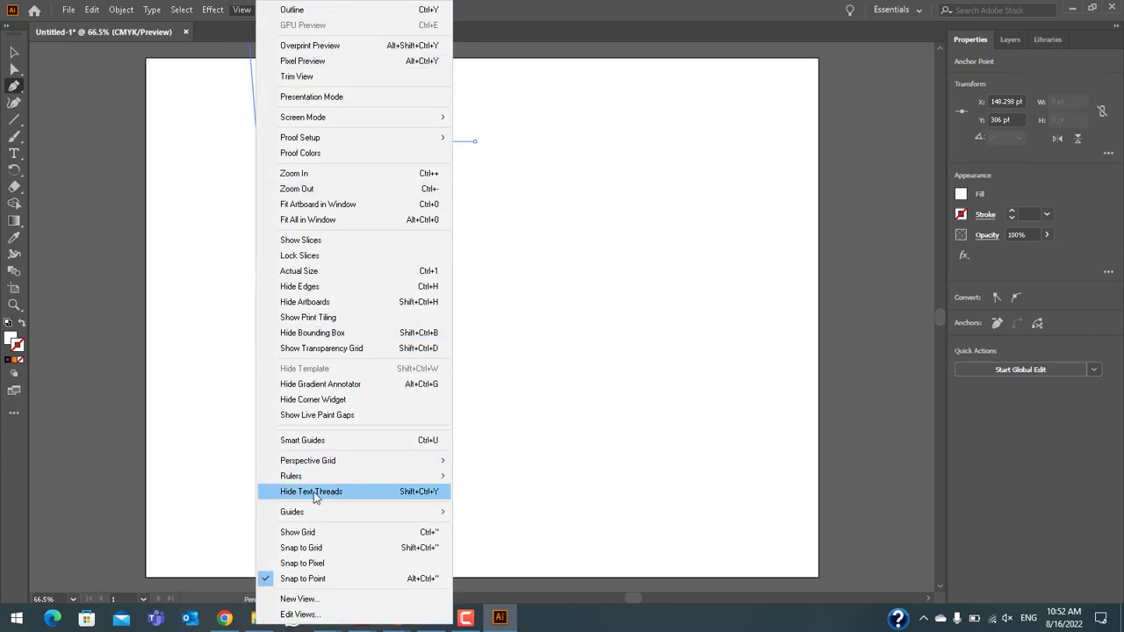
pyautogui.click(432, 448)
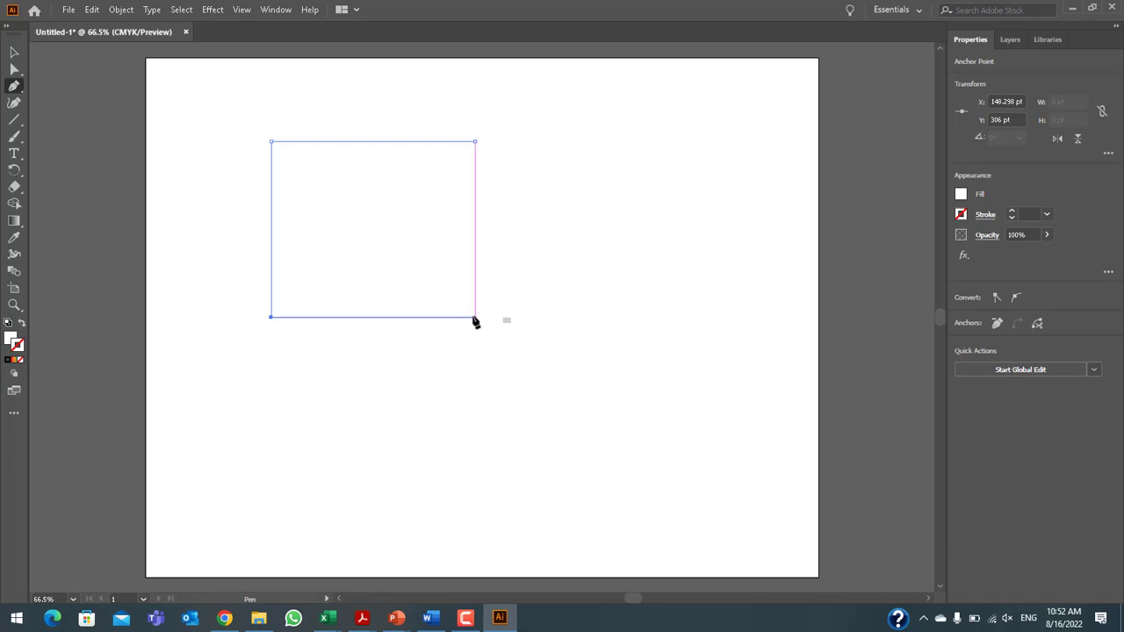
# Add the rectangle's bottom-right corner and close the four-sided path at its starting anchor
pyautogui.click(475, 317)
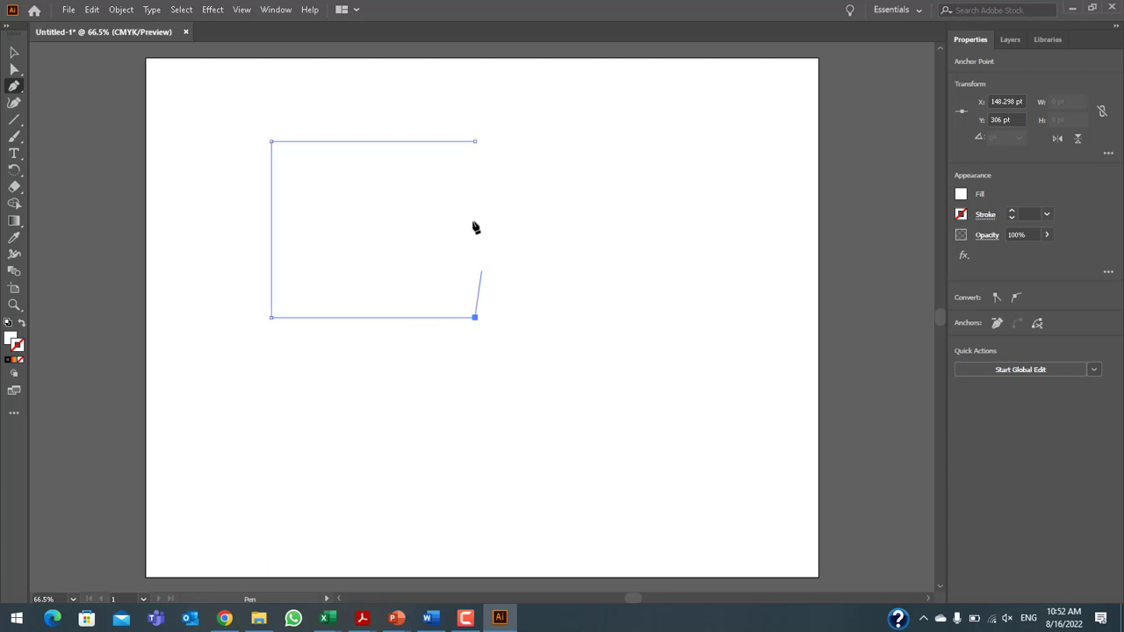
pyautogui.click(475, 141)
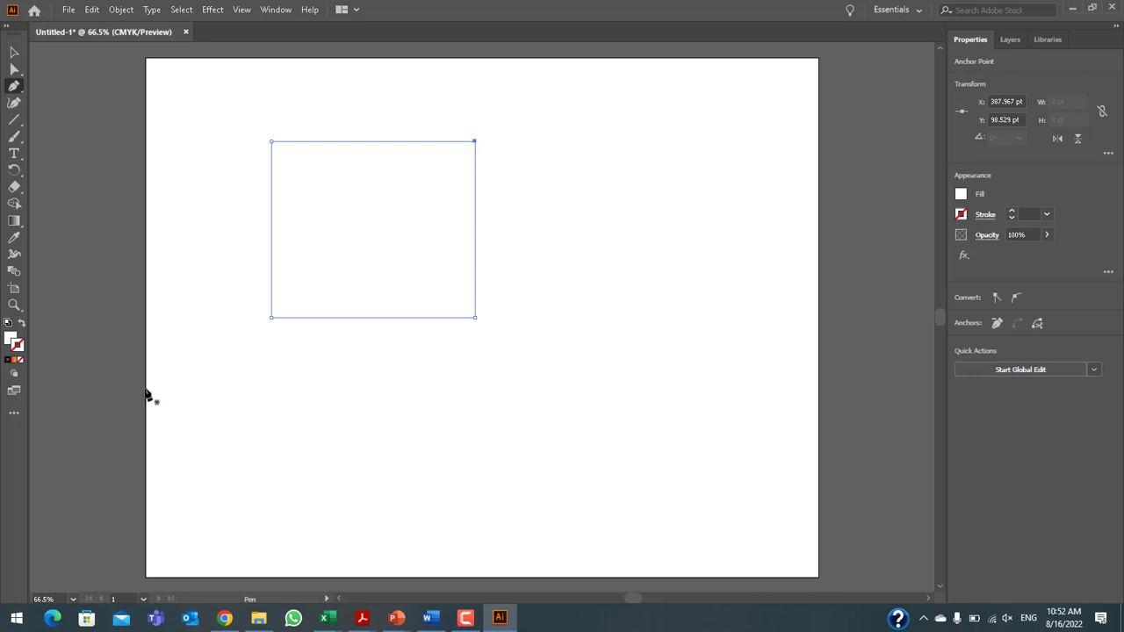
# Fill the rectangle with dark blue (C 88.69%, M 78.45%, Y 0, K 0)
pyautogui.click(7, 344)
pyautogui.doubleClick(9, 341)
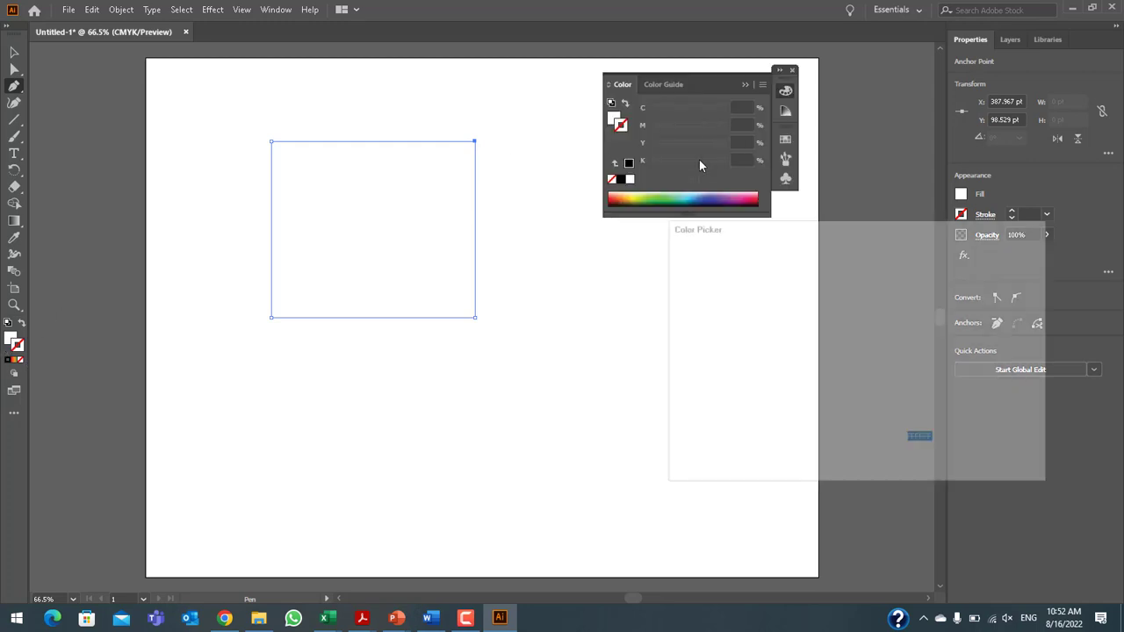
pyautogui.click(877, 325)
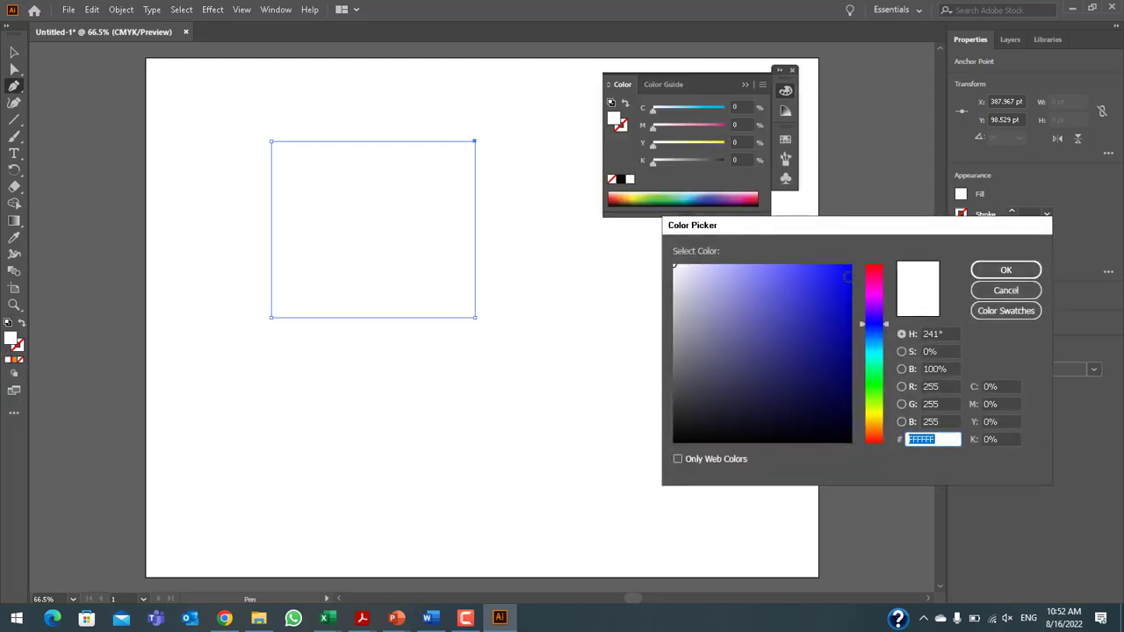
pyautogui.click(848, 271)
pyautogui.click(986, 271)
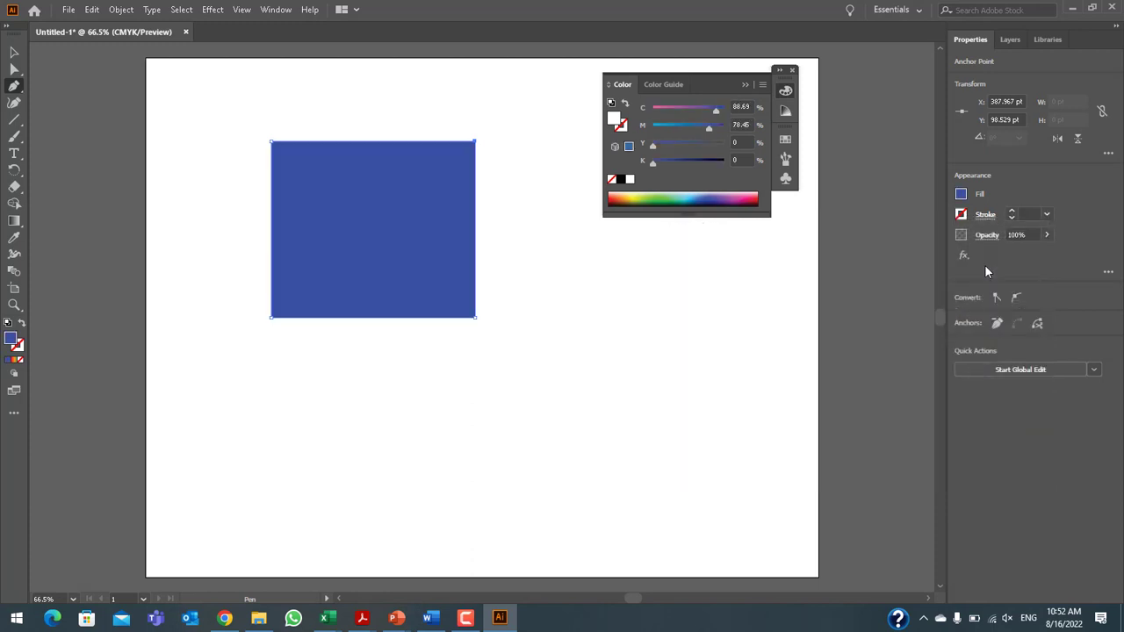
# Move the blue rectangle to the artboard's top-left corner and close the Color panel
pyautogui.click(14, 53)
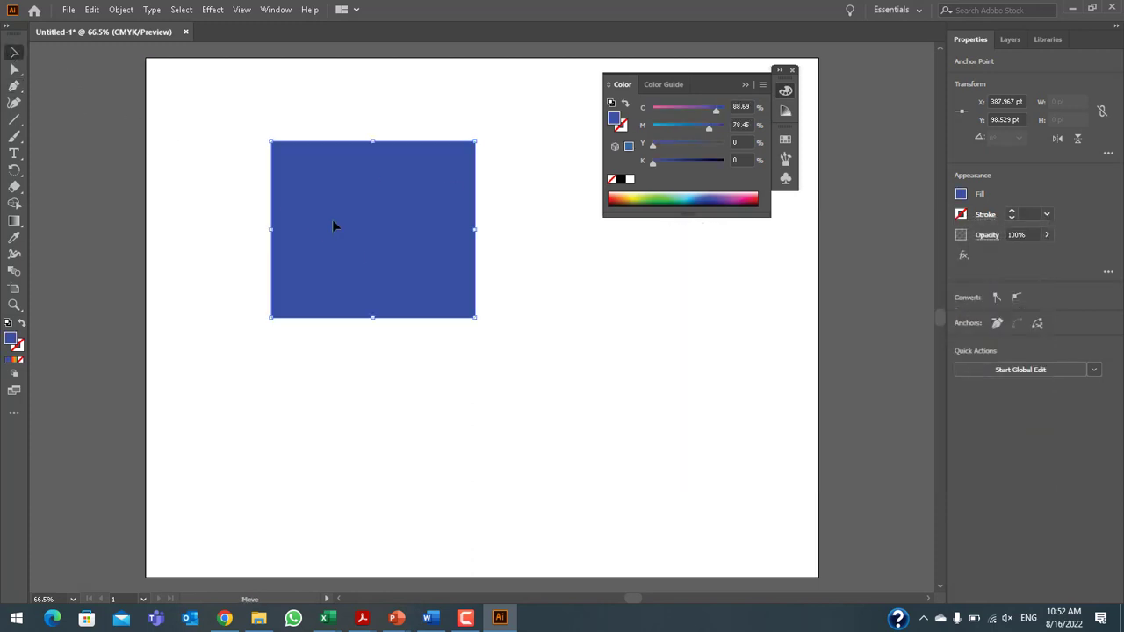
pyautogui.moveTo(367, 258); pyautogui.dragTo(269, 195)
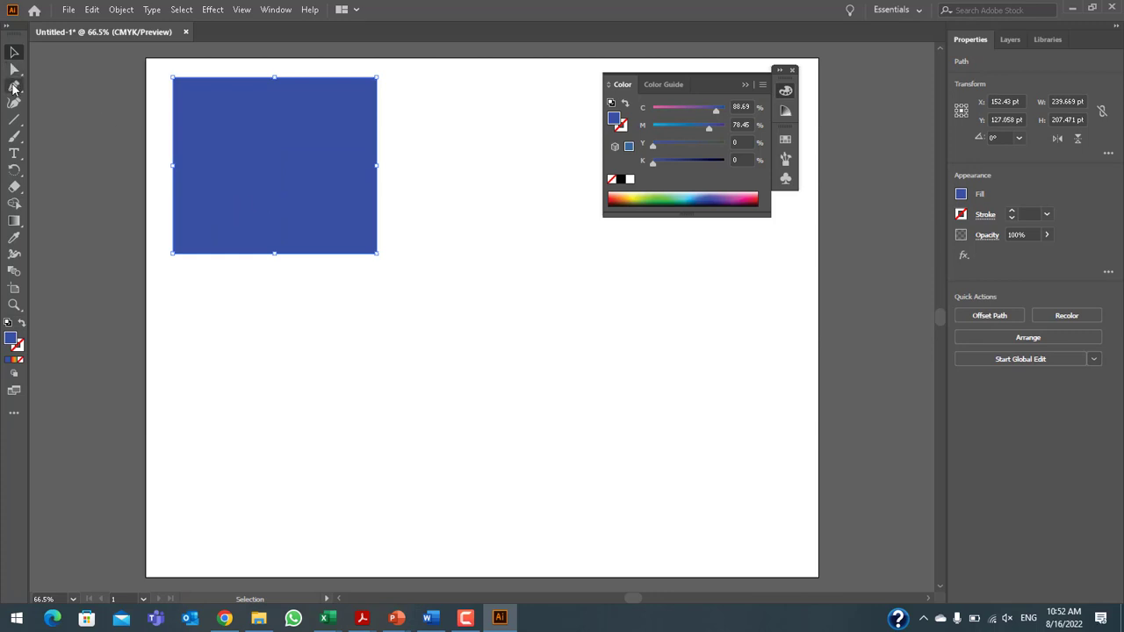
pyautogui.click(14, 85)
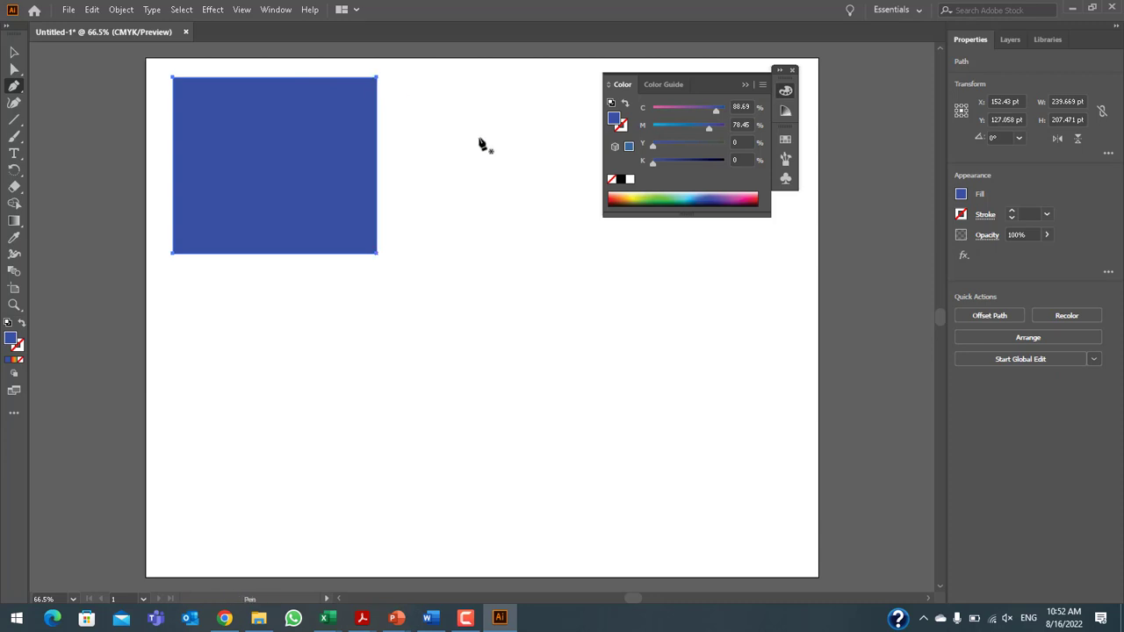
pyautogui.click(792, 71)
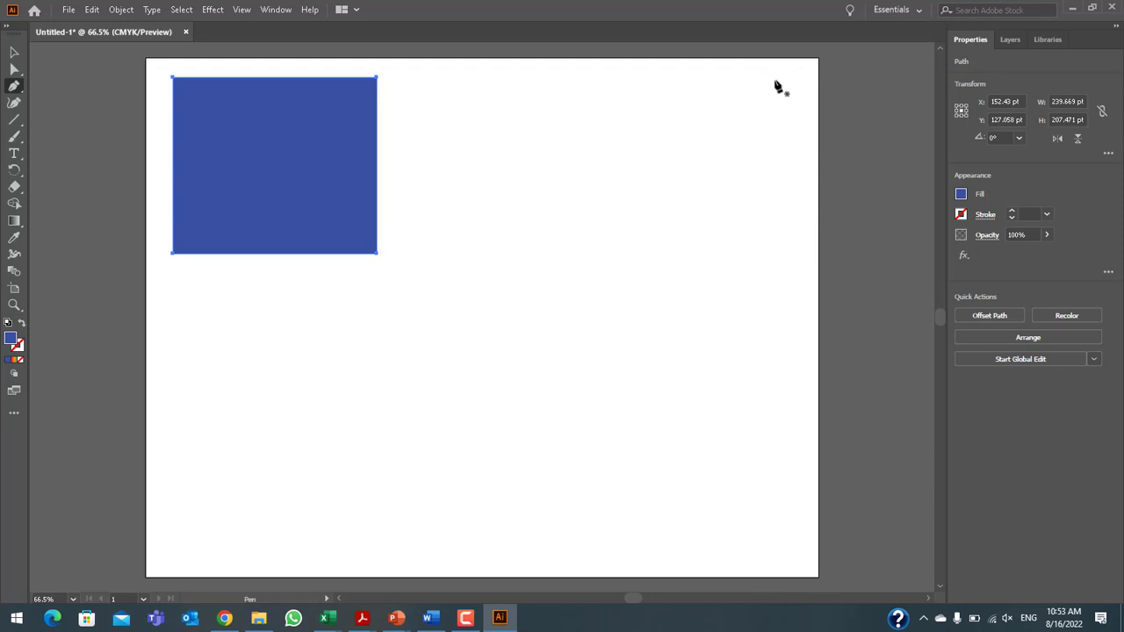
# Draw a closed flag path right of the rectangle with two triangular notches along its left side
pyautogui.click(449, 97)
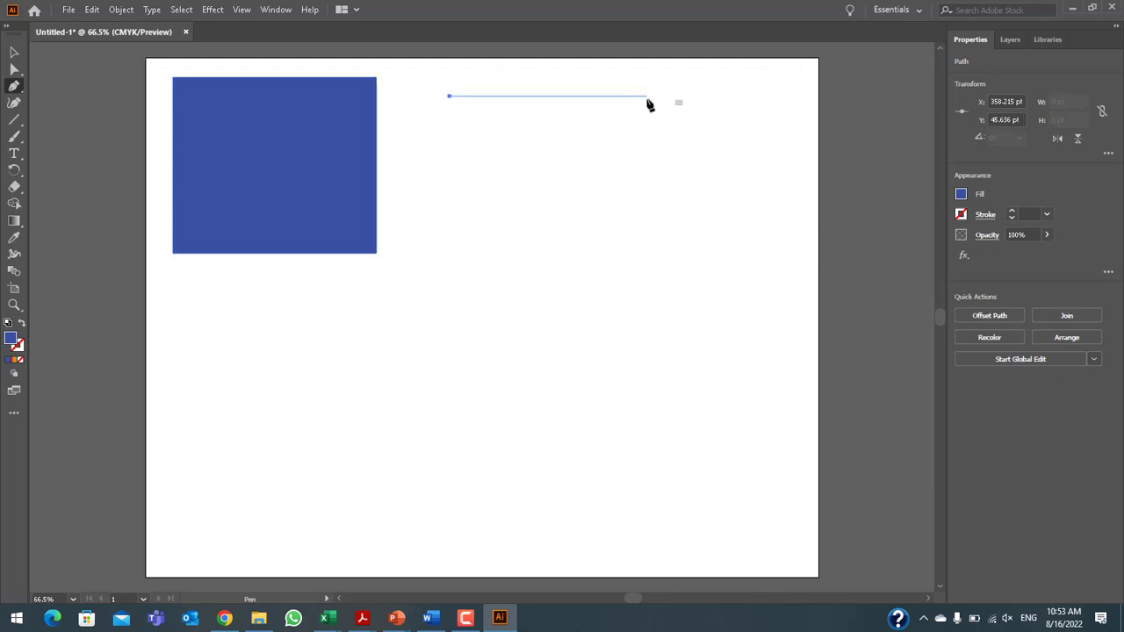
pyautogui.click(647, 97)
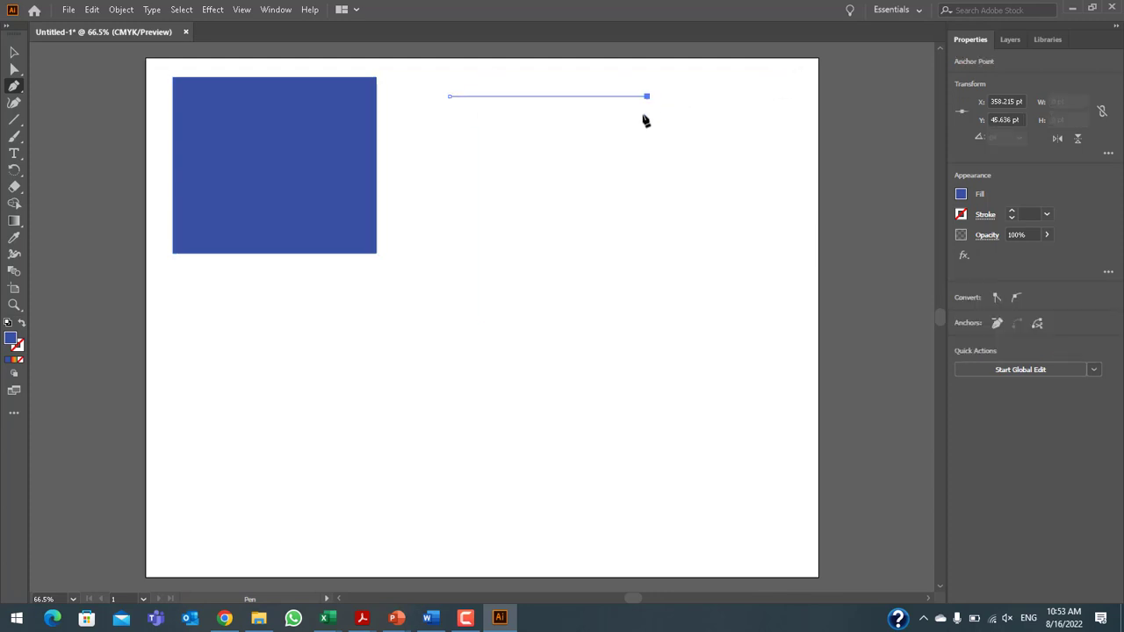
pyautogui.click(647, 246)
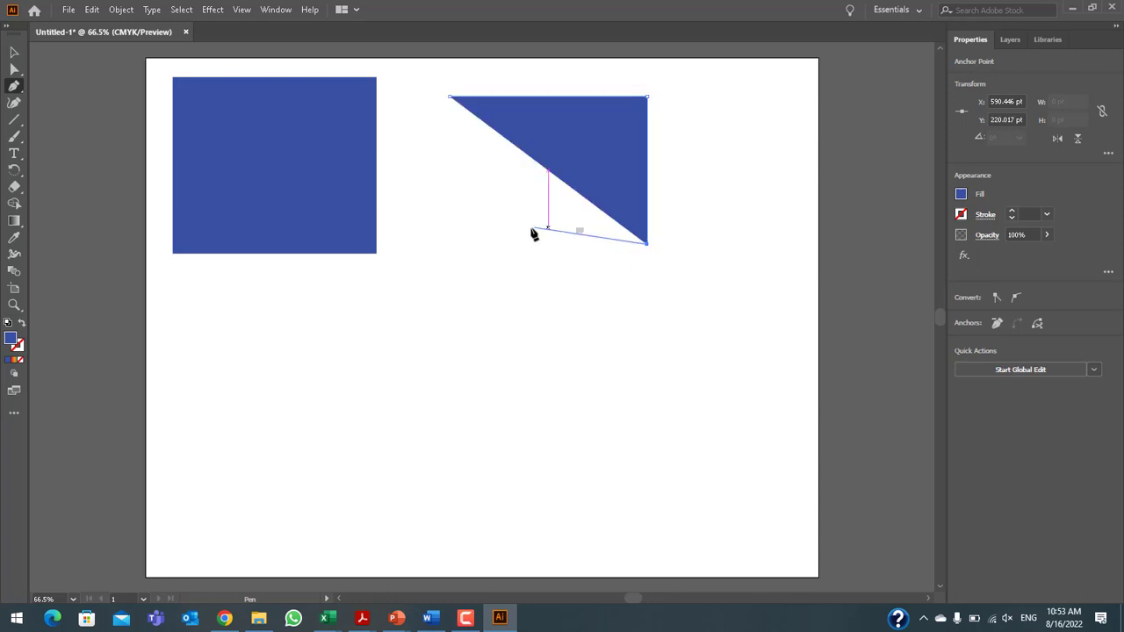
pyautogui.click(458, 245)
pyautogui.click(553, 185)
pyautogui.click(458, 142)
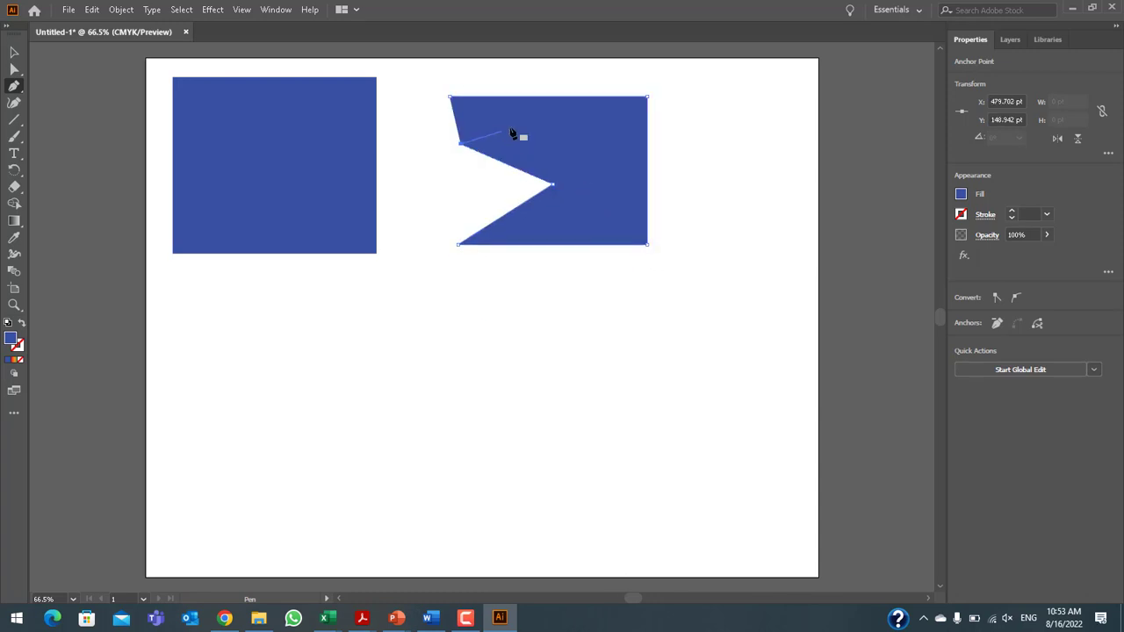
pyautogui.click(521, 121)
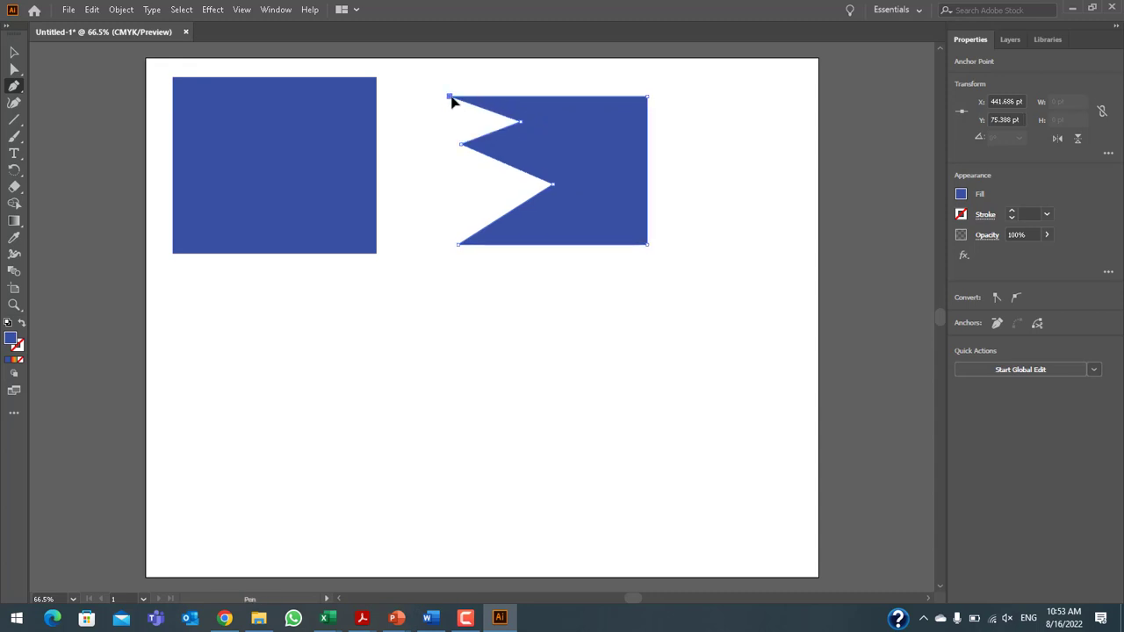
pyautogui.click(451, 99)
# Delete the flag's top-left corner and upper notch point, then add two anchors on the slanted top edge
pyautogui.click(451, 97)
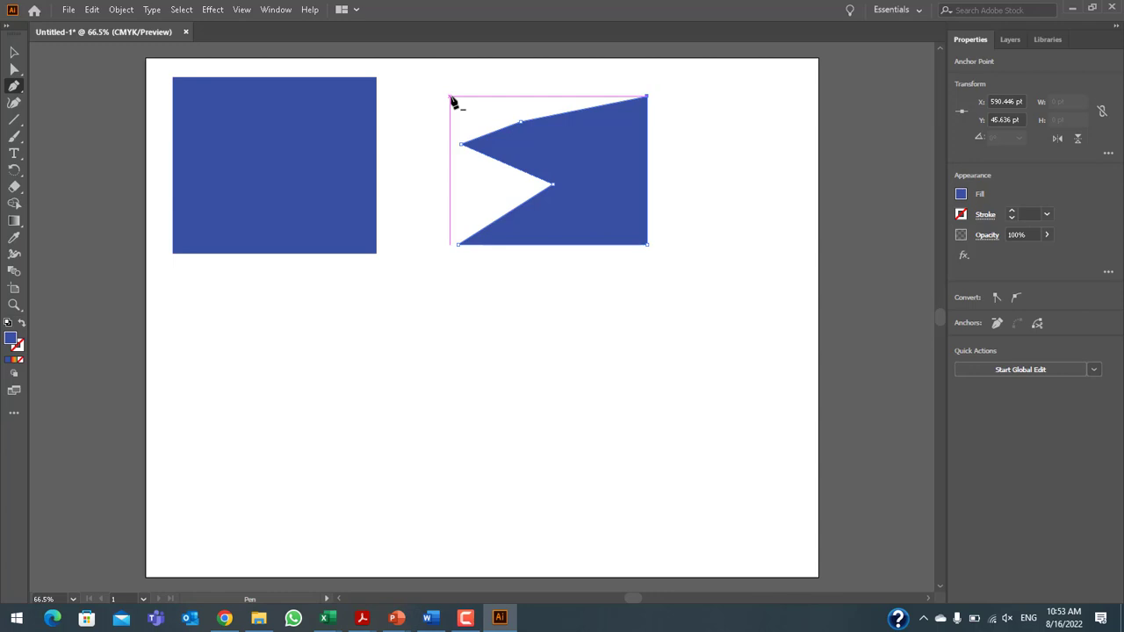
pyautogui.click(521, 122)
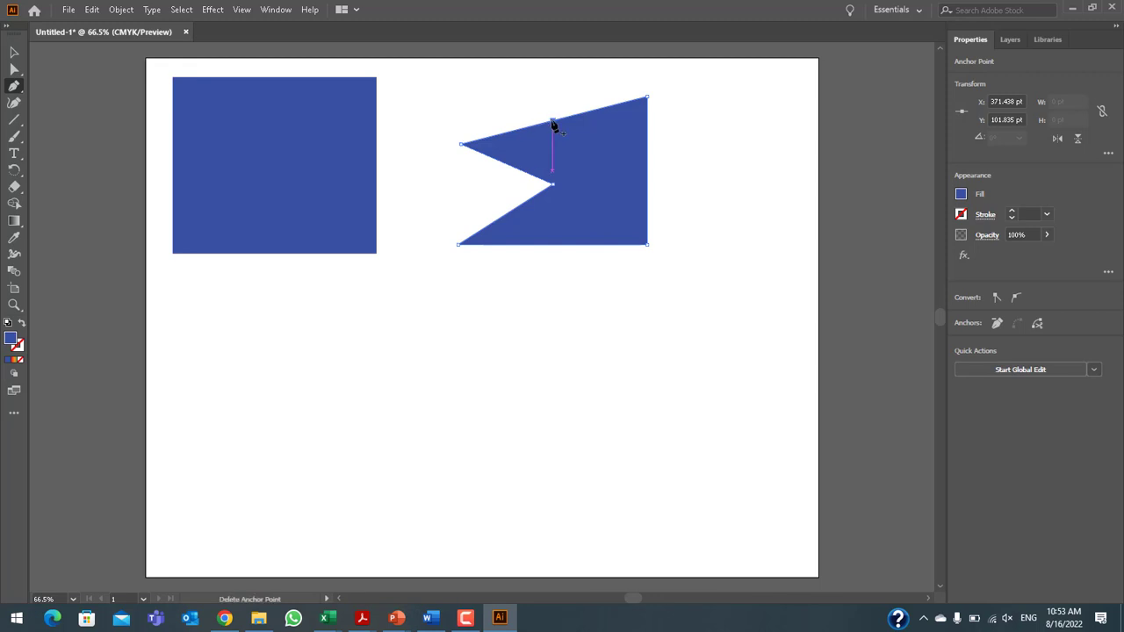
pyautogui.click(553, 122)
pyautogui.click(605, 107)
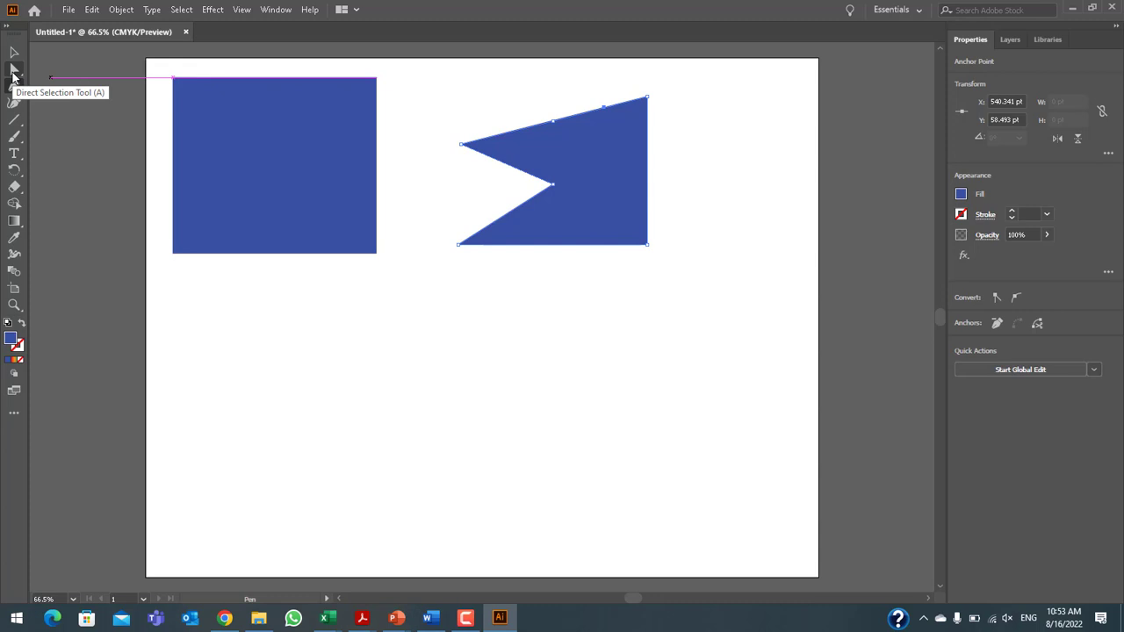
# Shift and reshape the flag with the Selection tool, then undo the last narrowing
pyautogui.click(7, 52)
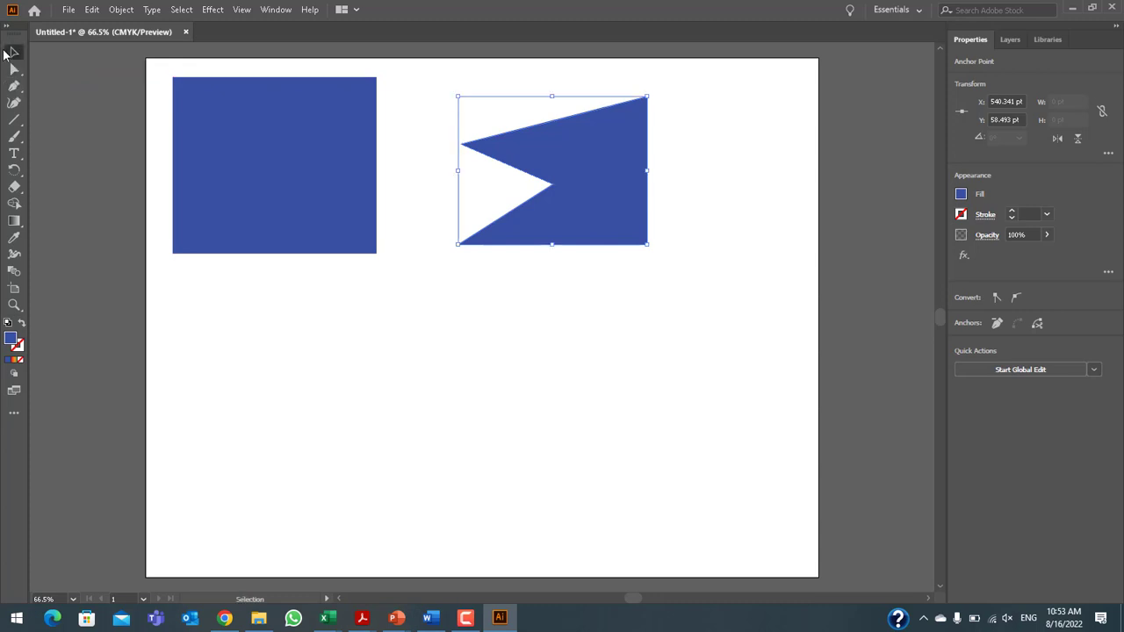
pyautogui.moveTo(558, 152)
pyautogui.mouseDown()
pyautogui.moveTo(510, 124)
pyautogui.moveTo(542, 167)
pyautogui.mouseUp()
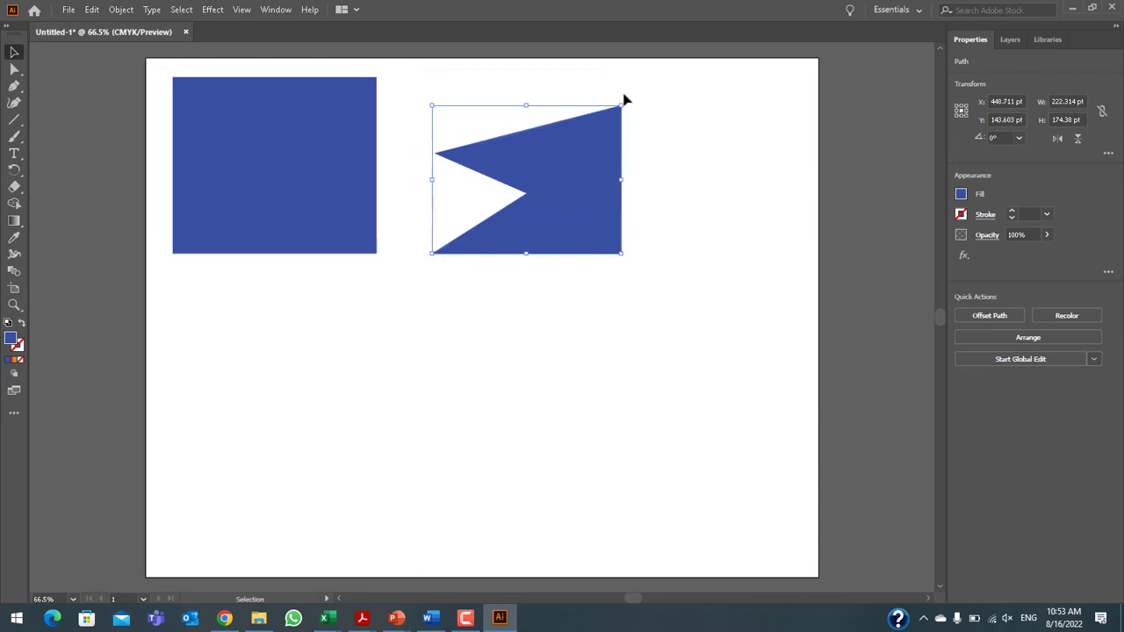
pyautogui.moveTo(629, 102); pyautogui.dragTo(634, 97)
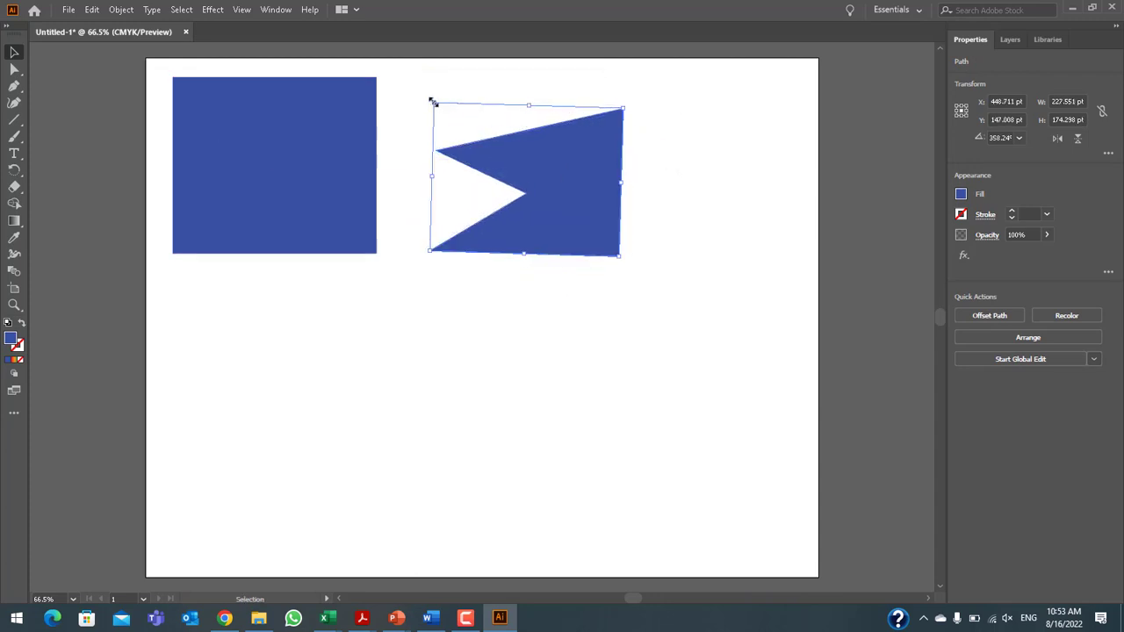
pyautogui.moveTo(433, 101)
pyautogui.mouseDown()
pyautogui.moveTo(412, 166)
pyautogui.moveTo(459, 101)
pyautogui.moveTo(426, 142)
pyautogui.moveTo(553, 117)
pyautogui.moveTo(528, 100)
pyautogui.mouseUp()
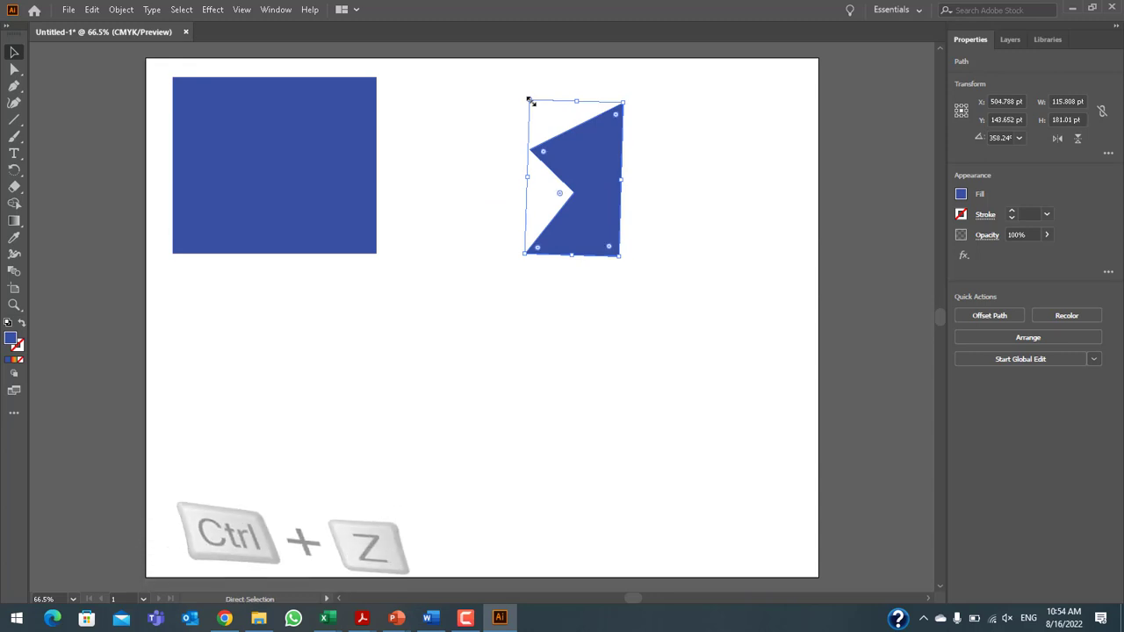
pyautogui.hotkey('ctrl', 'z')
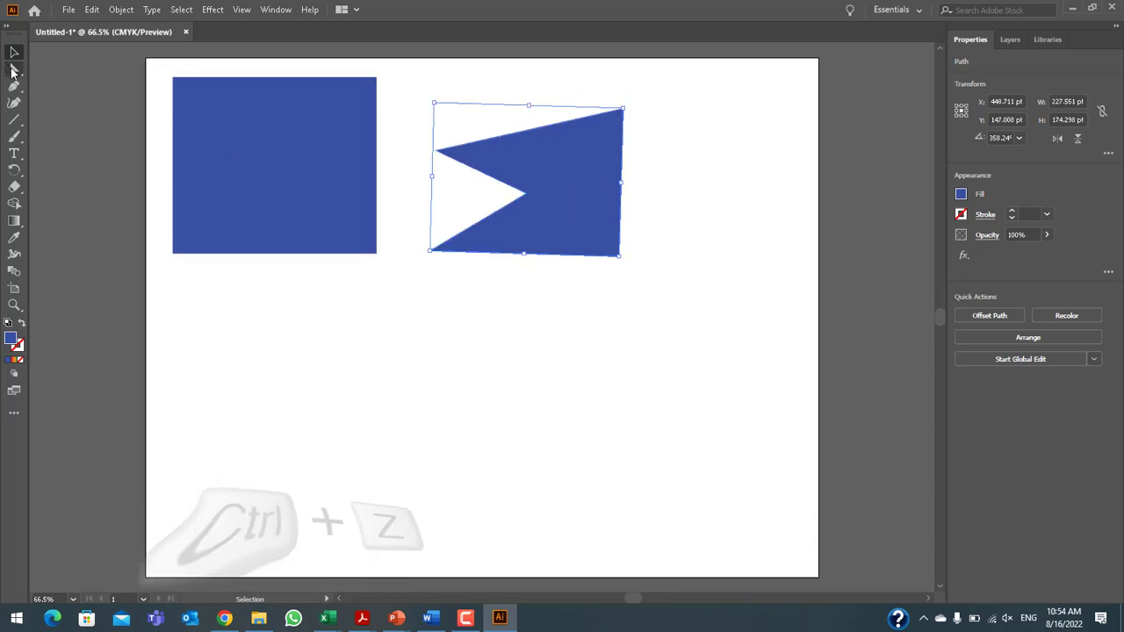
# Drag the shape's top anchors upward so its top rises into a peak
pyautogui.click(14, 71)
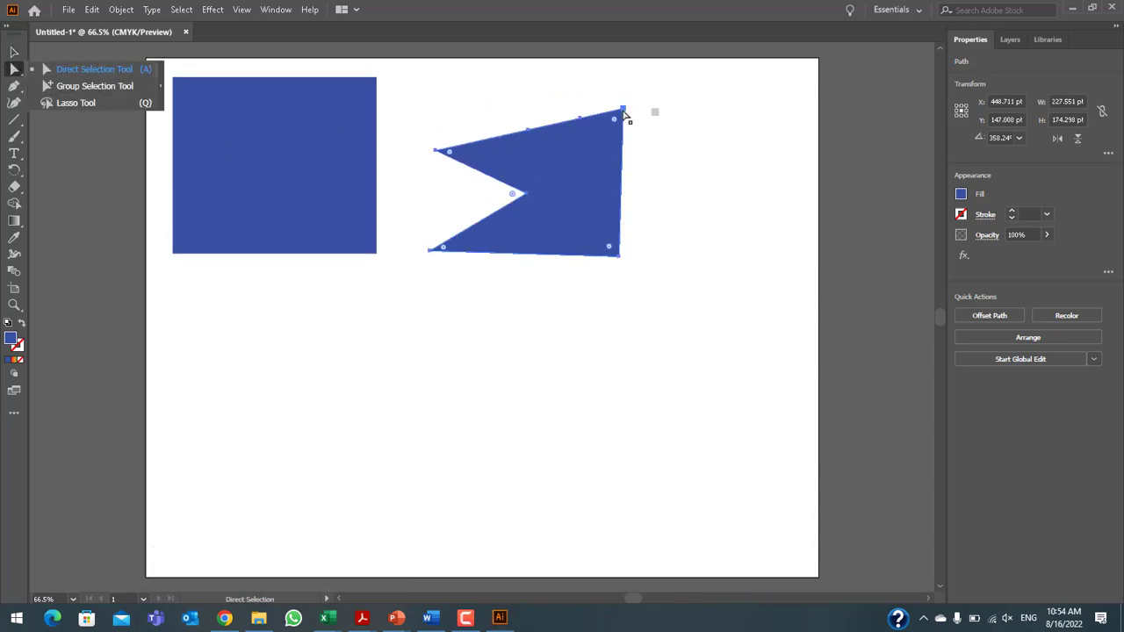
pyautogui.moveTo(623, 112)
pyautogui.mouseDown()
pyautogui.moveTo(638, 122)
pyautogui.moveTo(570, 75)
pyautogui.mouseUp()
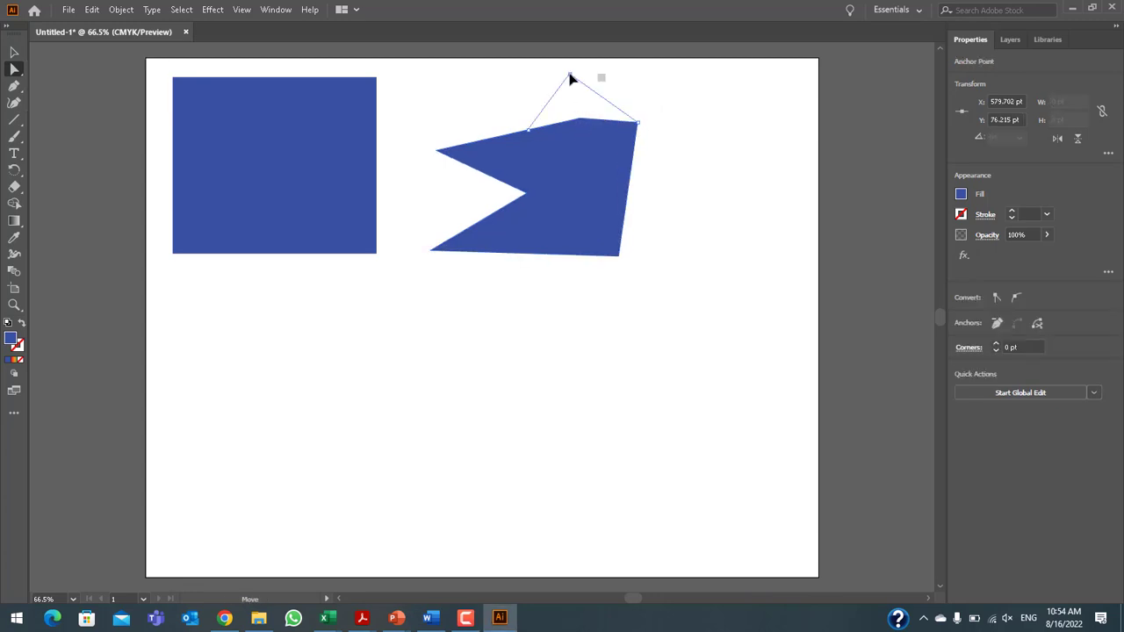
pyautogui.moveTo(529, 129); pyautogui.dragTo(488, 92)
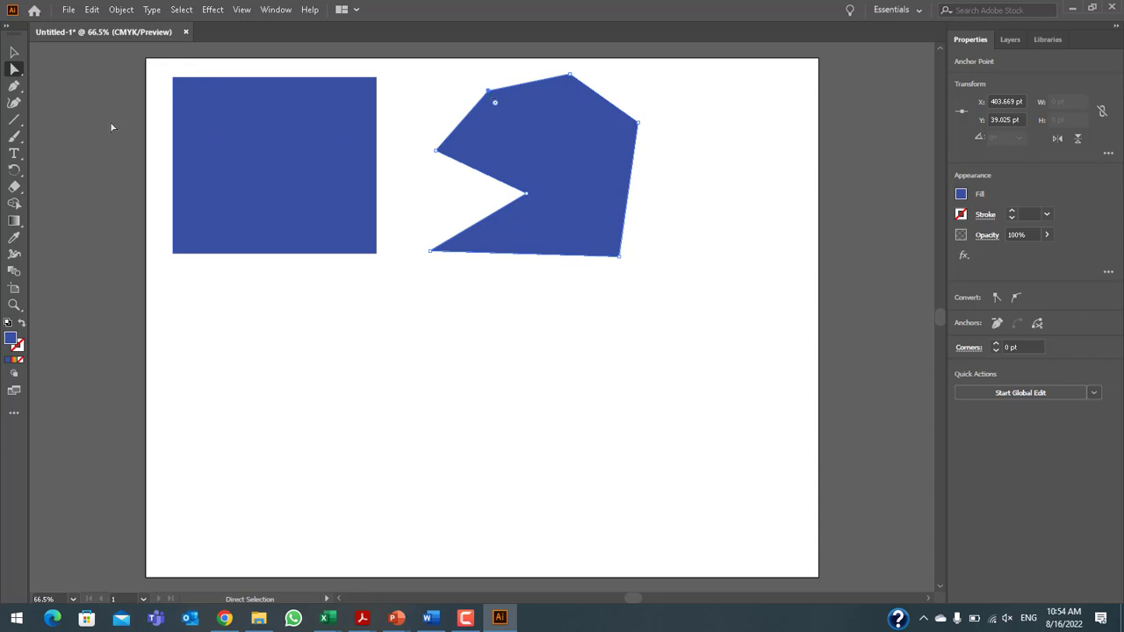
# Add three anchors on the right edge and pull them outward into a pointed spike
pyautogui.press('p')
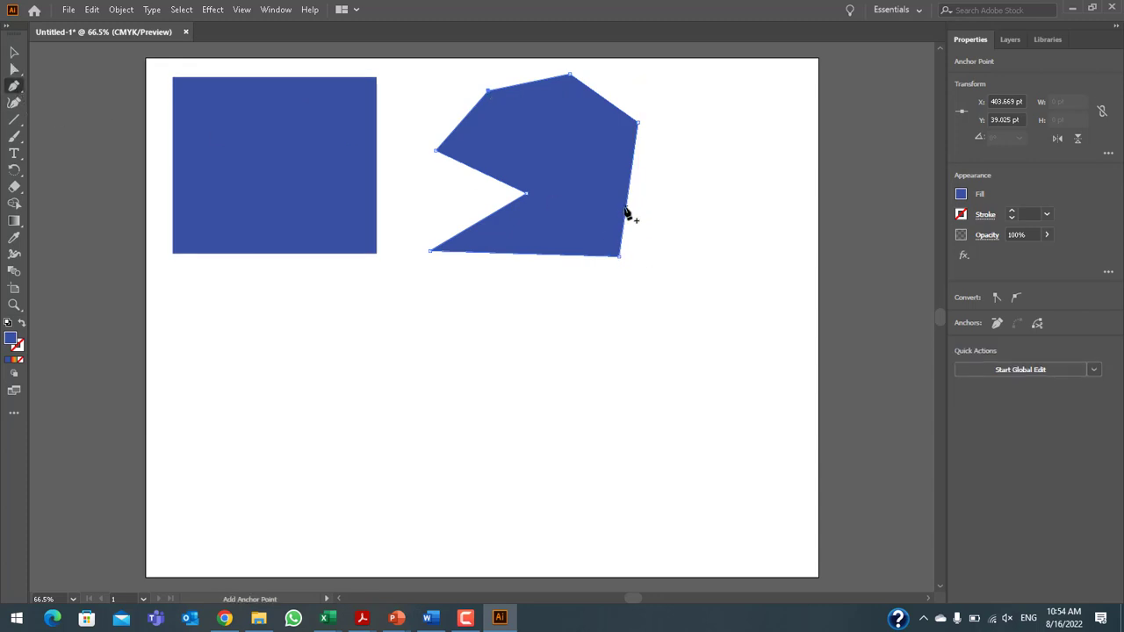
pyautogui.click(625, 213)
pyautogui.click(629, 170)
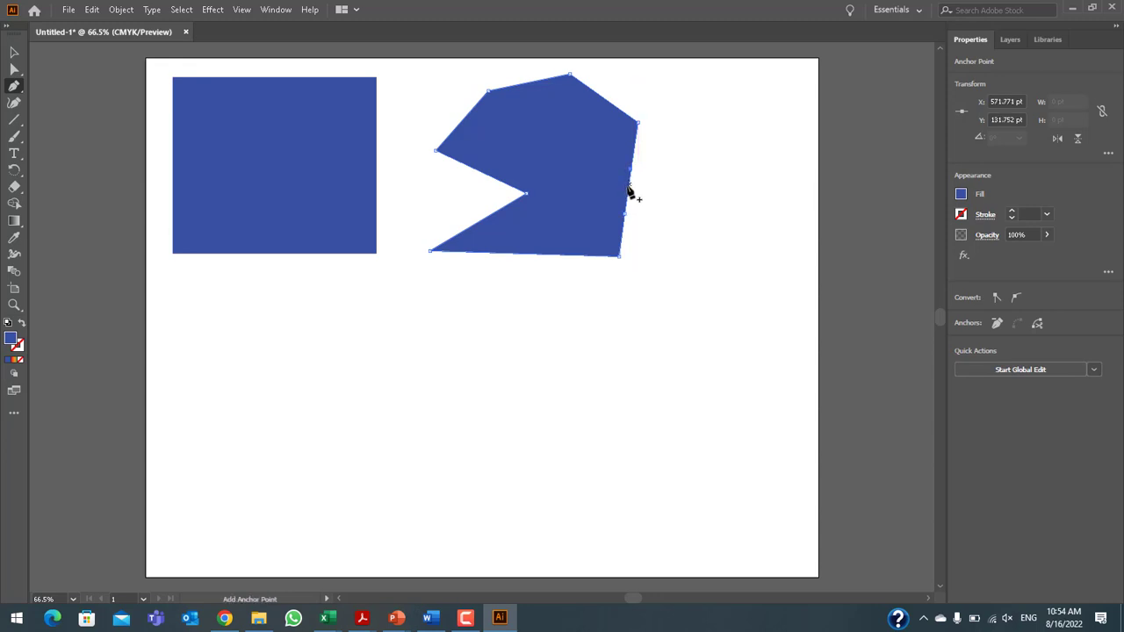
pyautogui.click(627, 194)
pyautogui.click(15, 71)
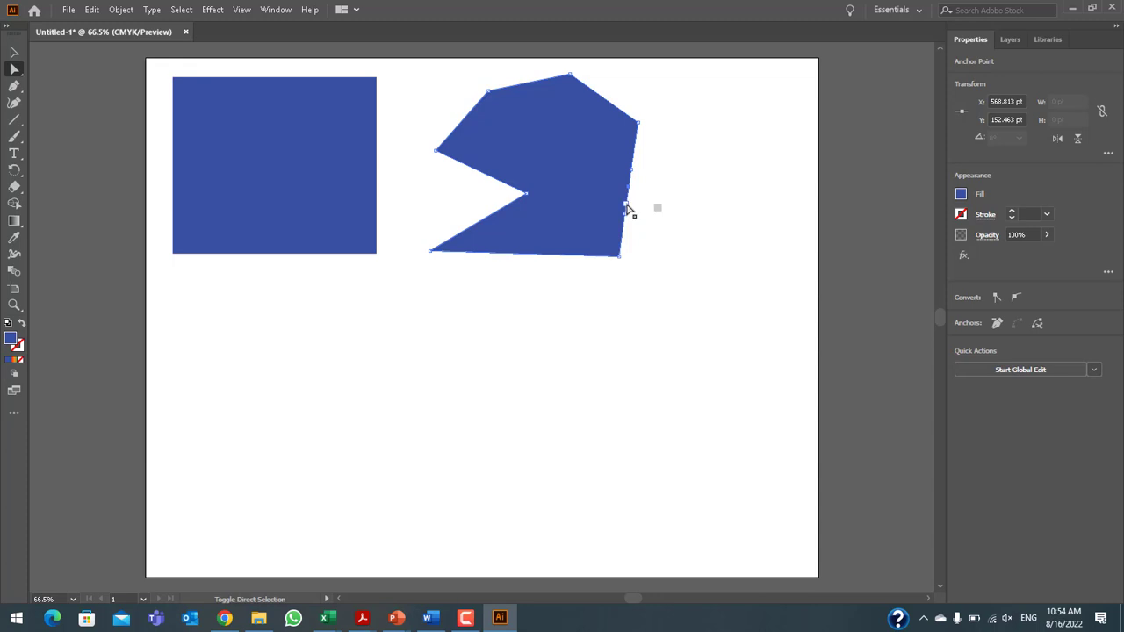
pyautogui.moveTo(626, 205); pyautogui.dragTo(733, 217)
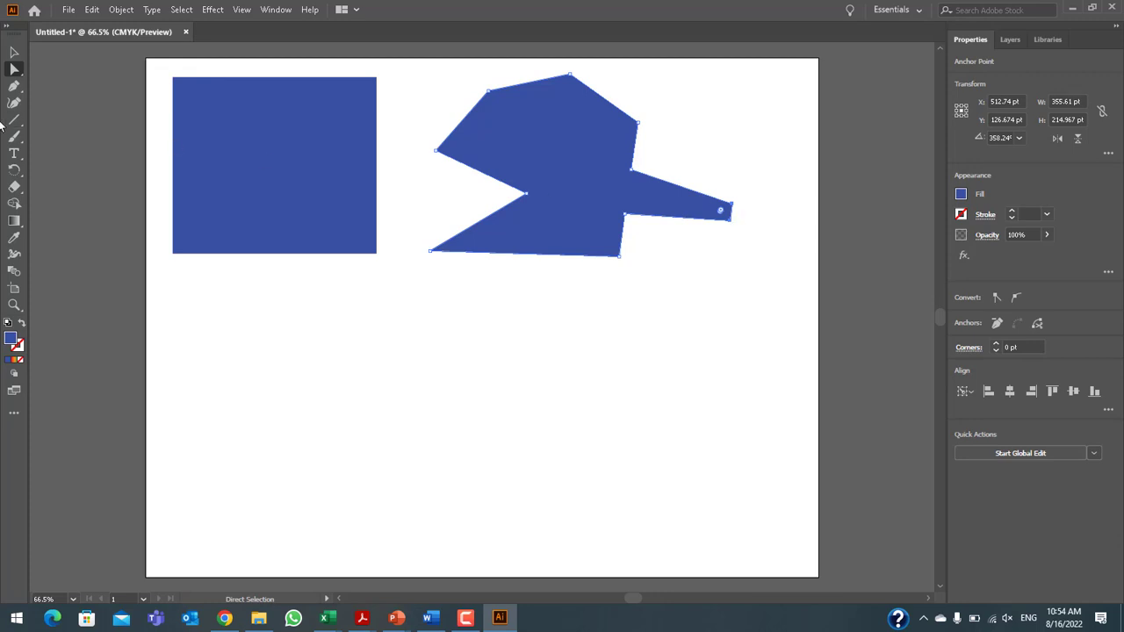
# Delete the spike's tip points and the extra anchors on the shape's right edge
pyautogui.click(14, 86)
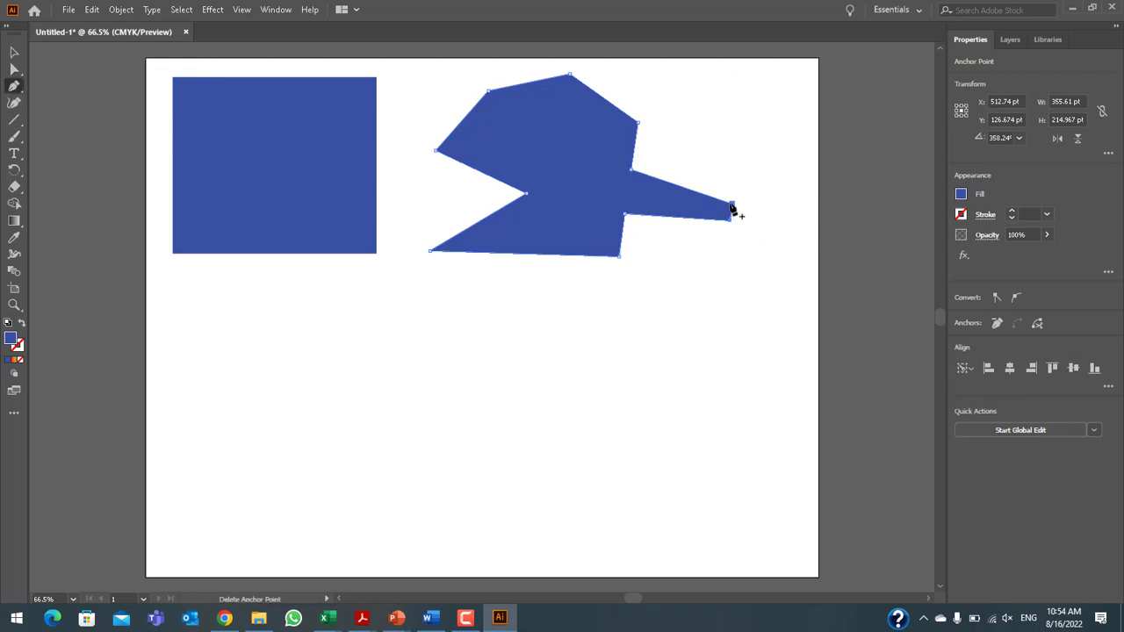
pyautogui.click(732, 206)
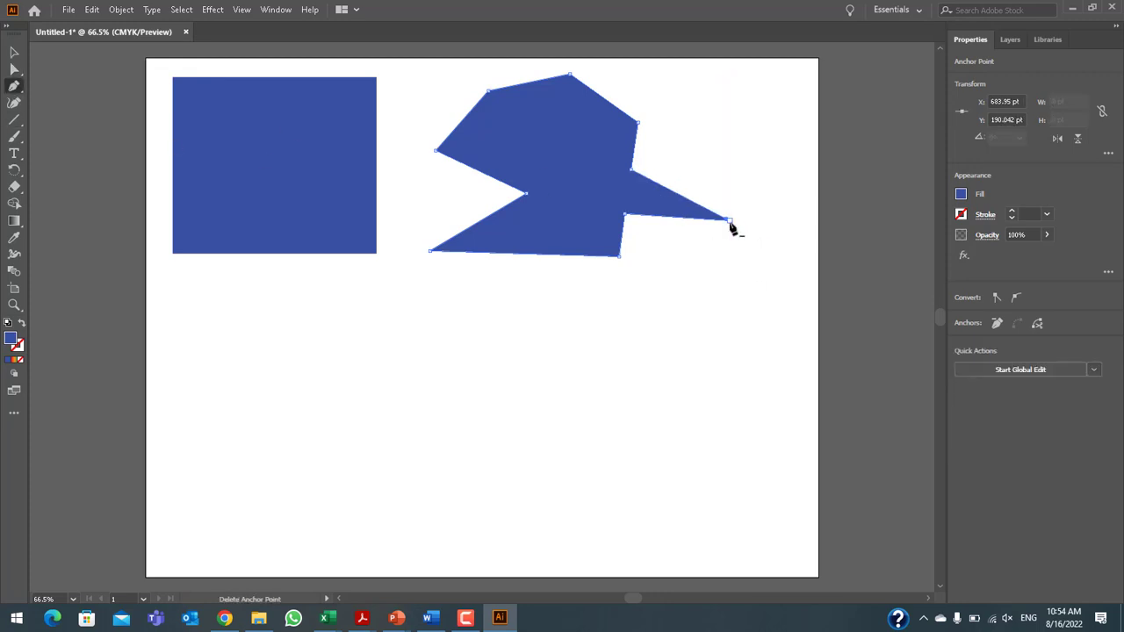
pyautogui.click(730, 222)
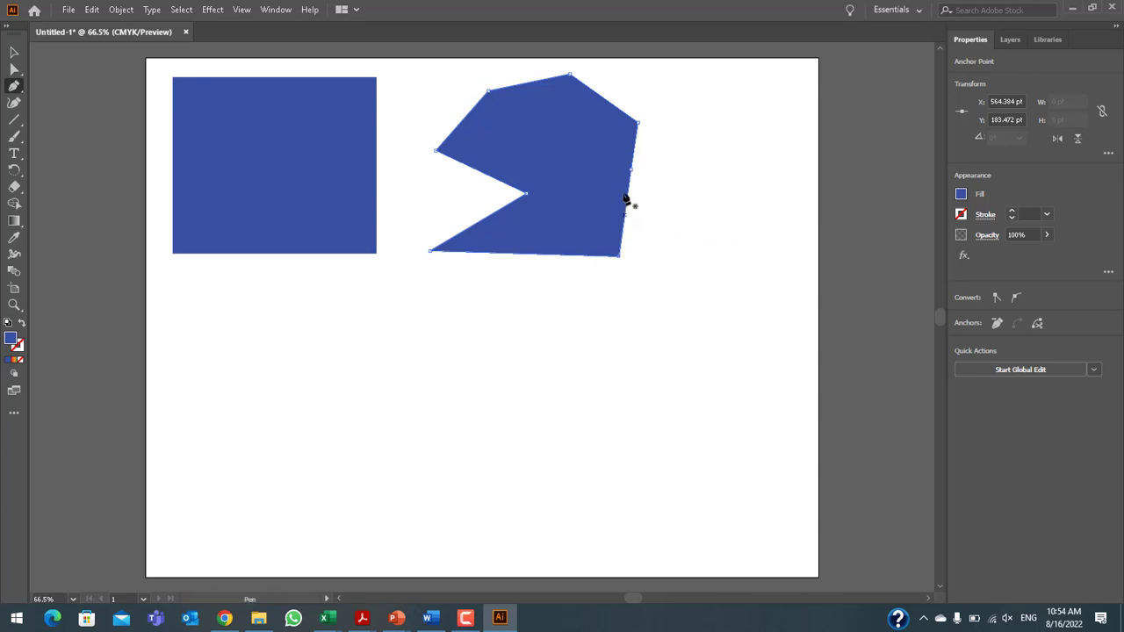
pyautogui.click(631, 169)
pyautogui.click(639, 123)
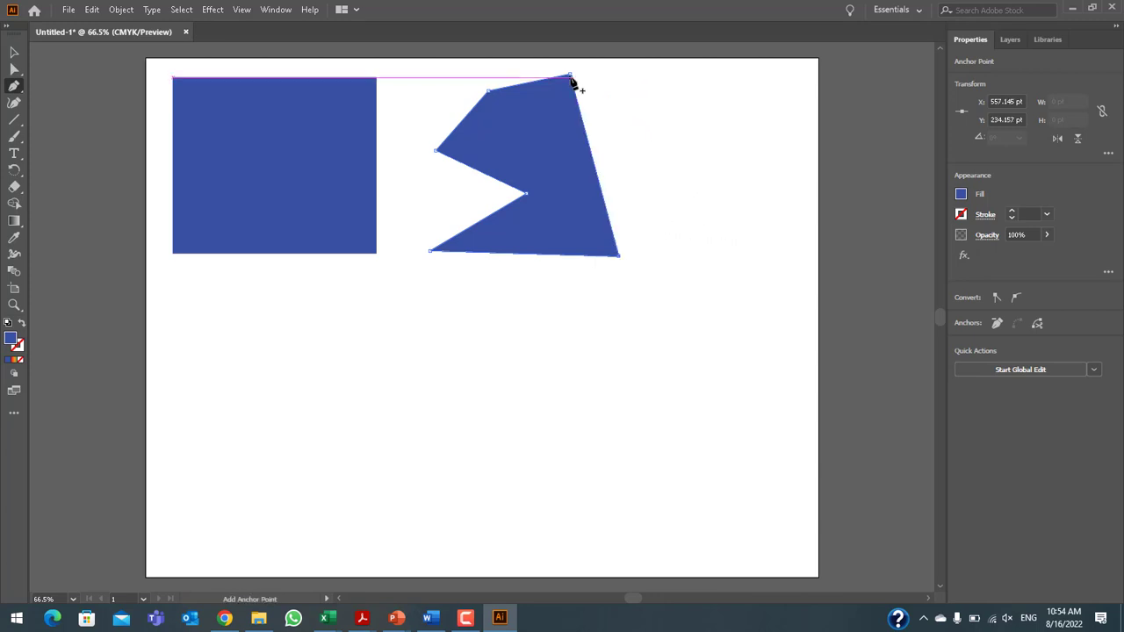
pyautogui.click(488, 92)
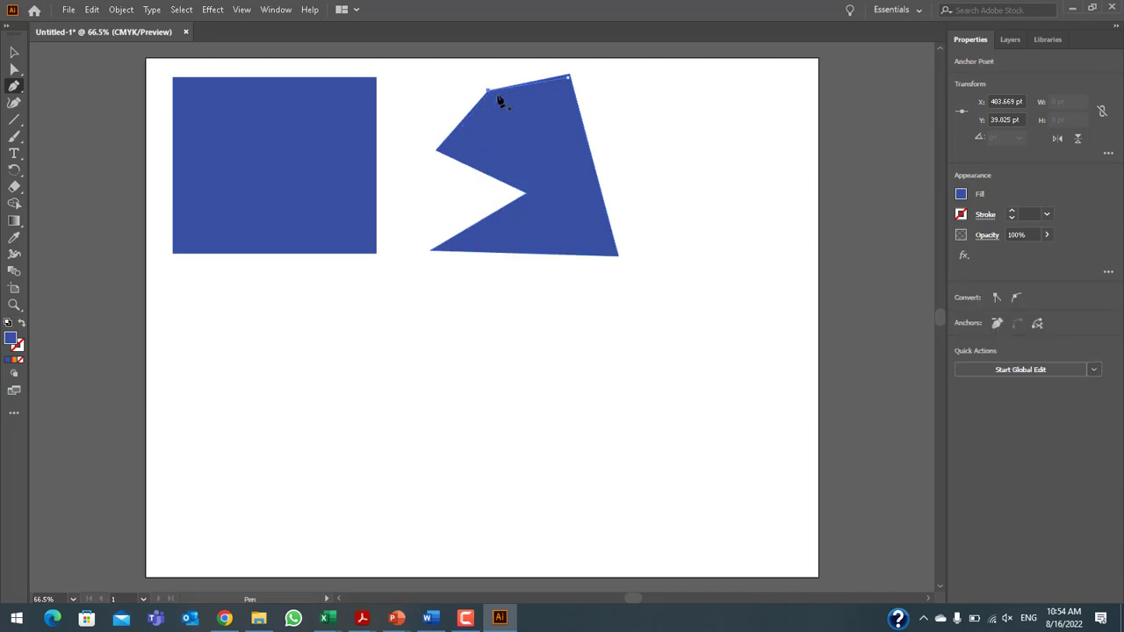
# Delete the remaining corner and notch anchors down to a thin line, and start a new path above it
pyautogui.keyDown('ctrl'); pyautogui.click(53, 89); pyautogui.keyUp('ctrl')
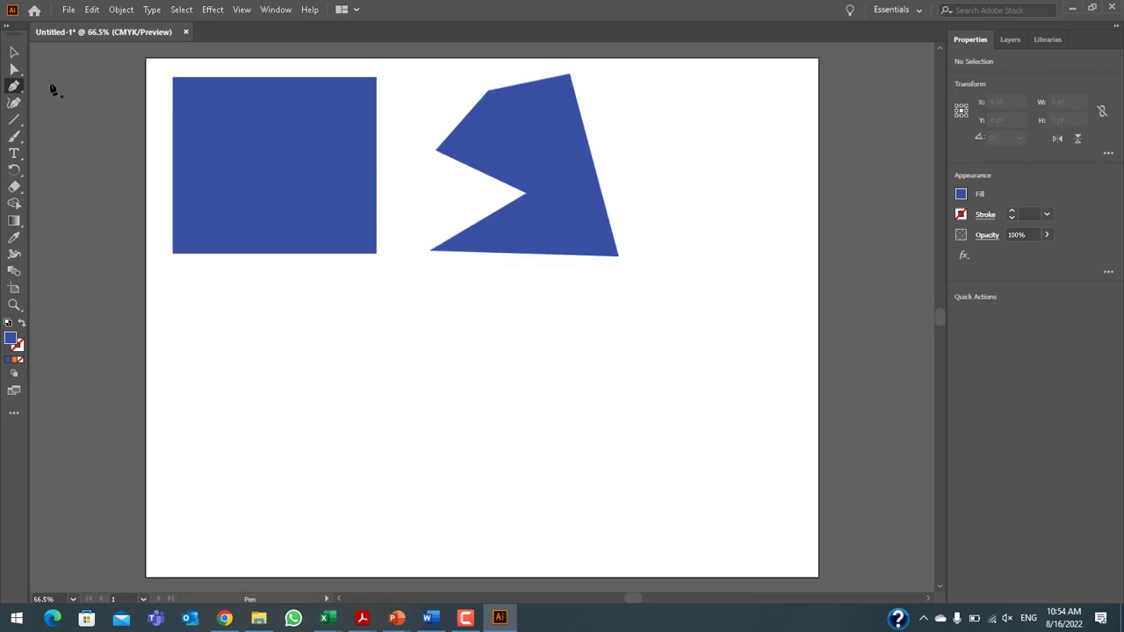
pyautogui.press('v')
pyautogui.click(515, 141)
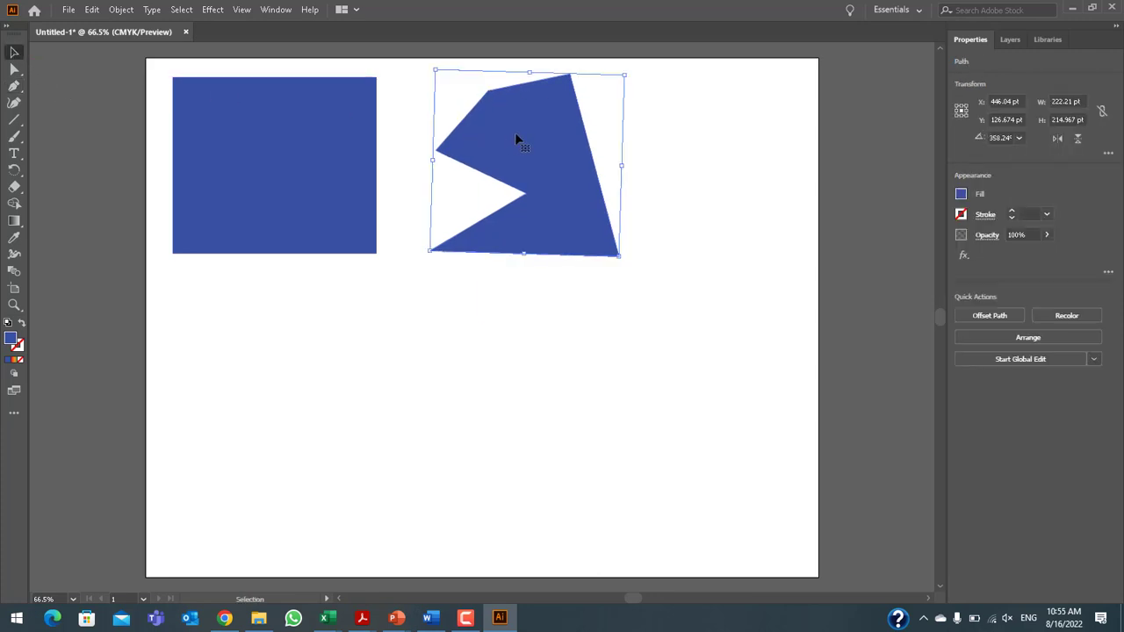
pyautogui.click(14, 69)
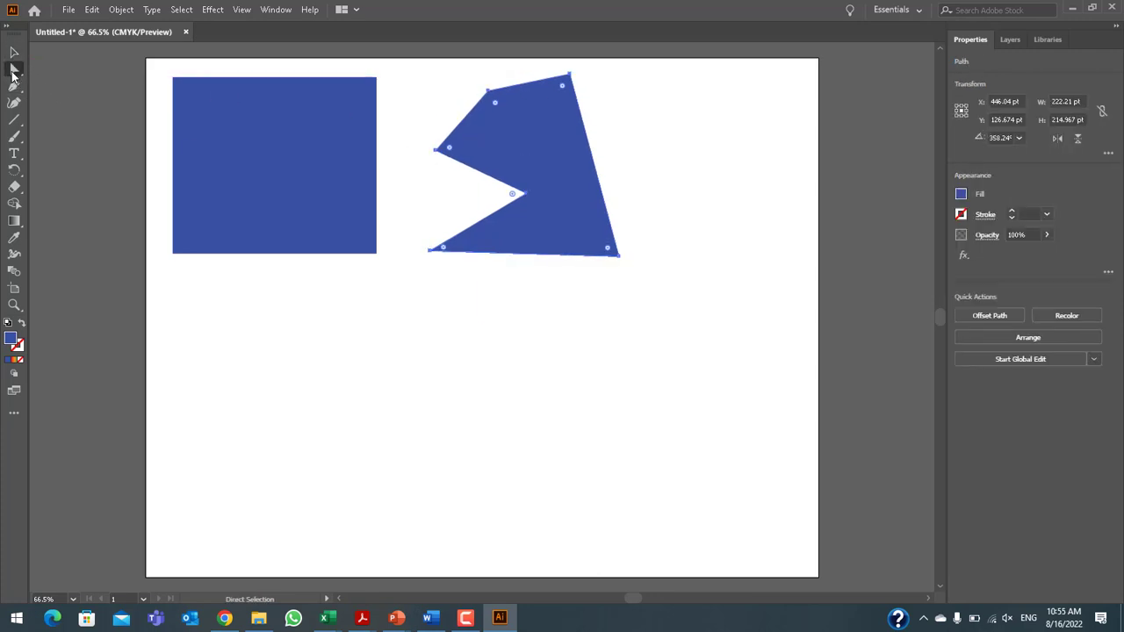
pyautogui.click(14, 86)
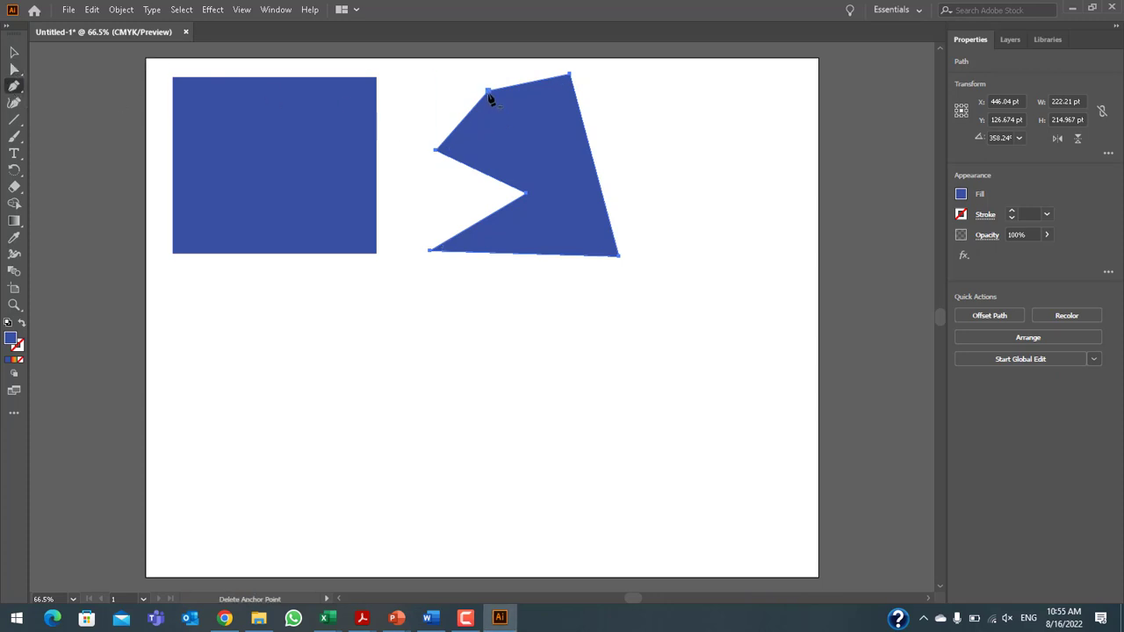
pyautogui.click(487, 90)
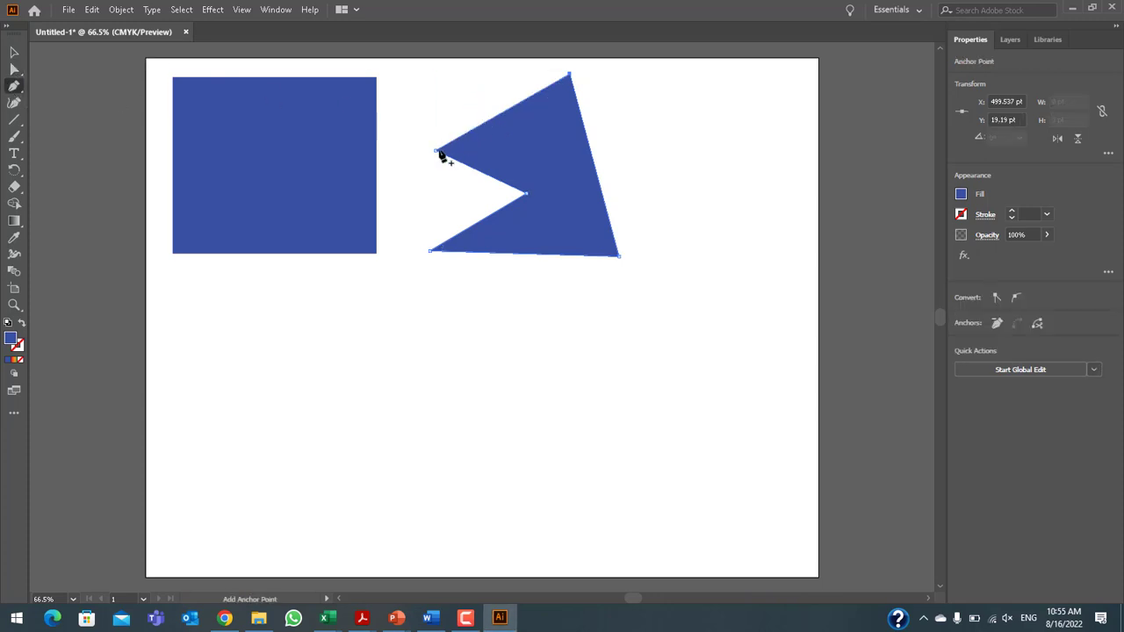
pyautogui.click(526, 194)
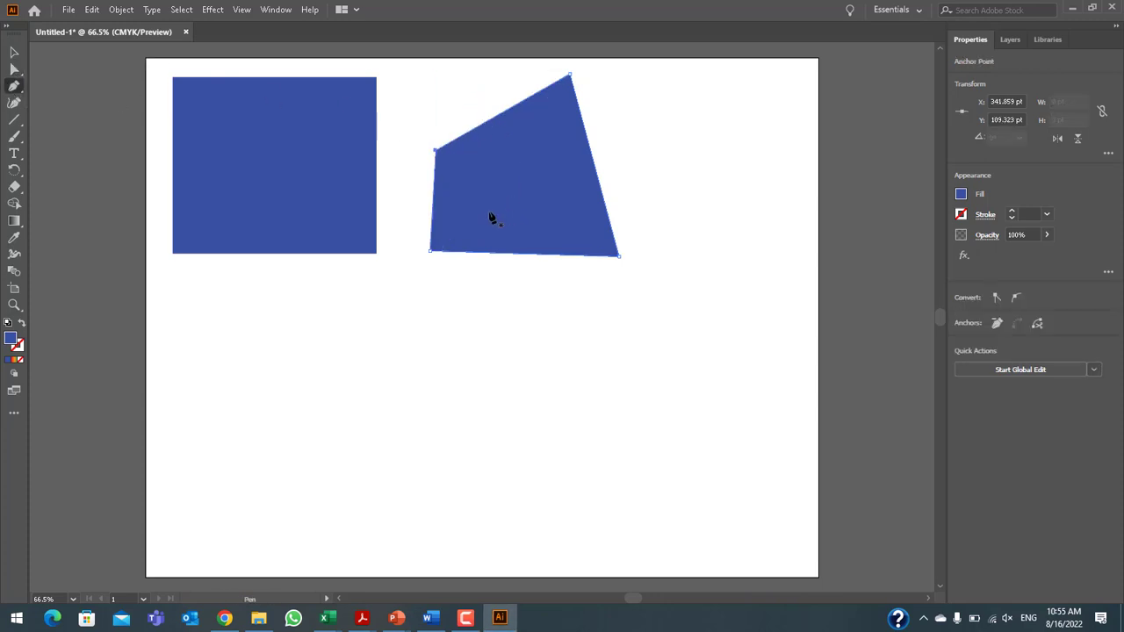
pyautogui.click(436, 151)
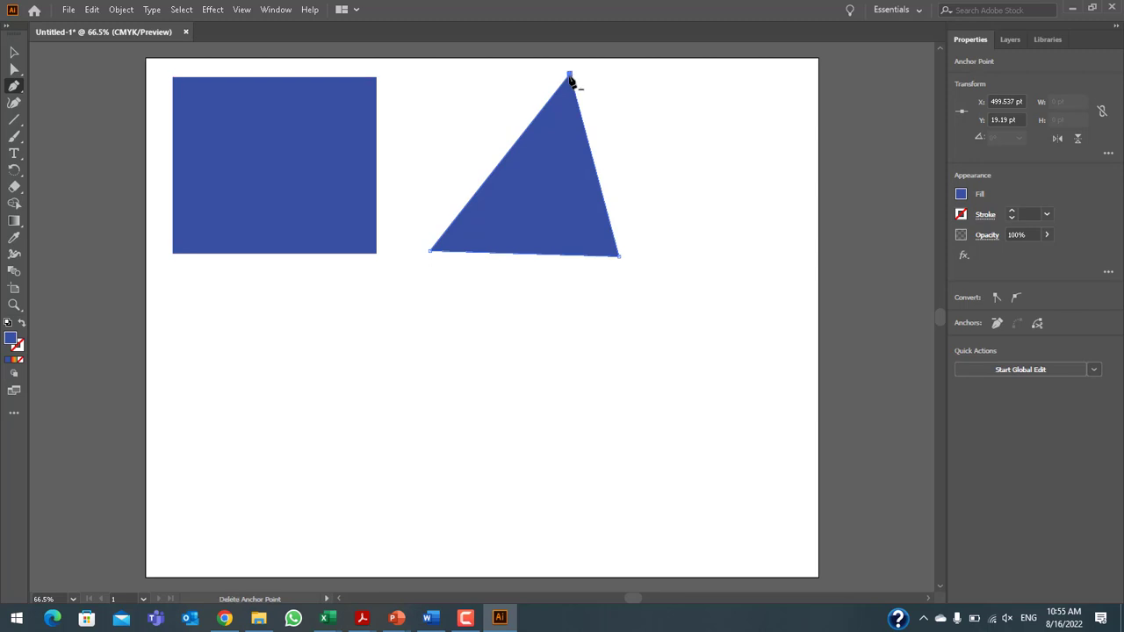
pyautogui.click(570, 78)
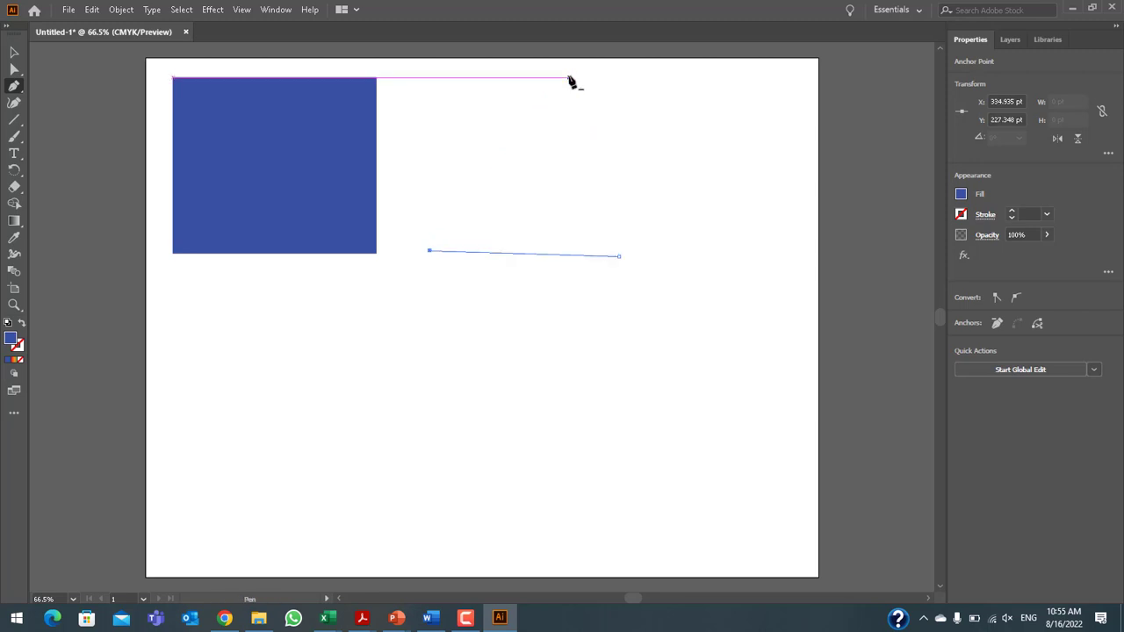
pyautogui.moveTo(619, 256); pyautogui.dragTo(629, 112)
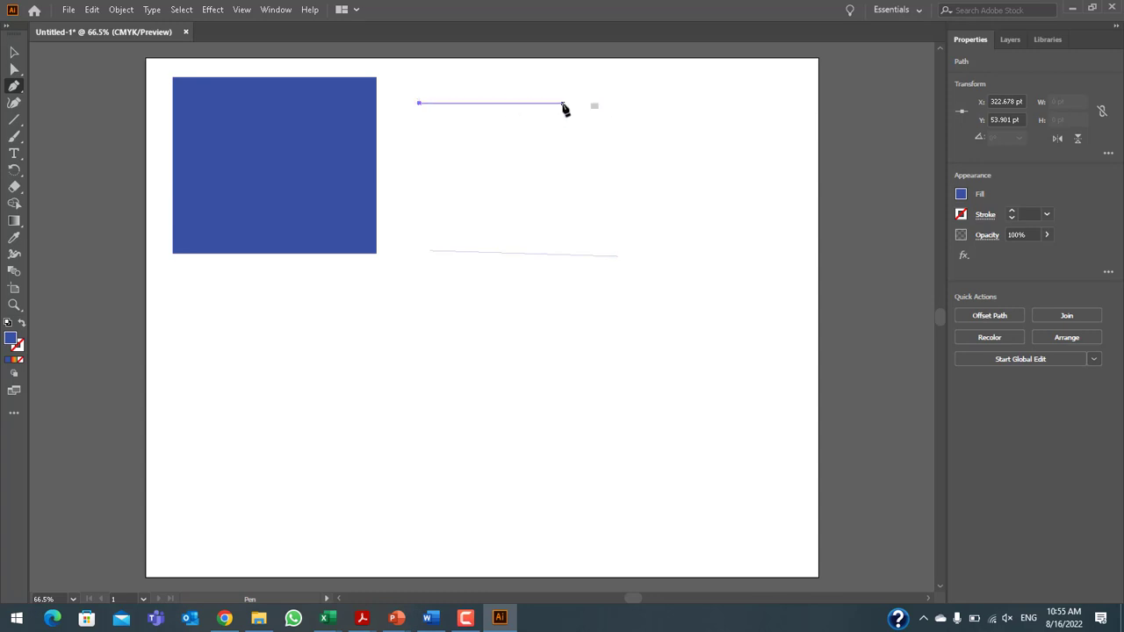
# Curve the new segment into a dome and swap fill and stroke to make it a blue outline
pyautogui.moveTo(563, 104); pyautogui.dragTo(652, 164)
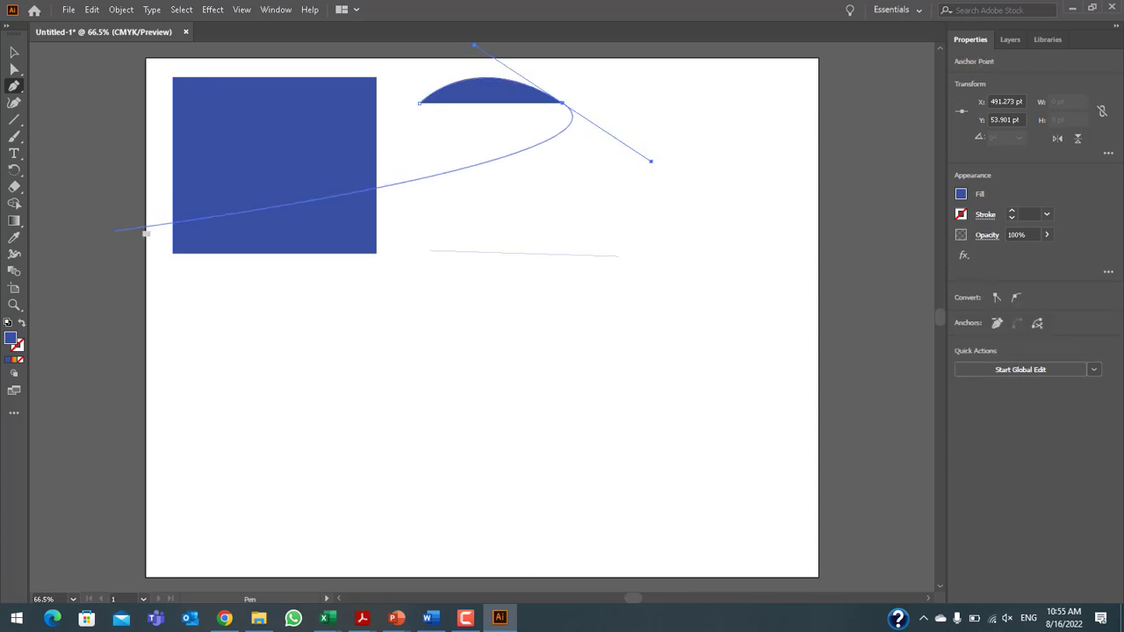
pyautogui.click(23, 326)
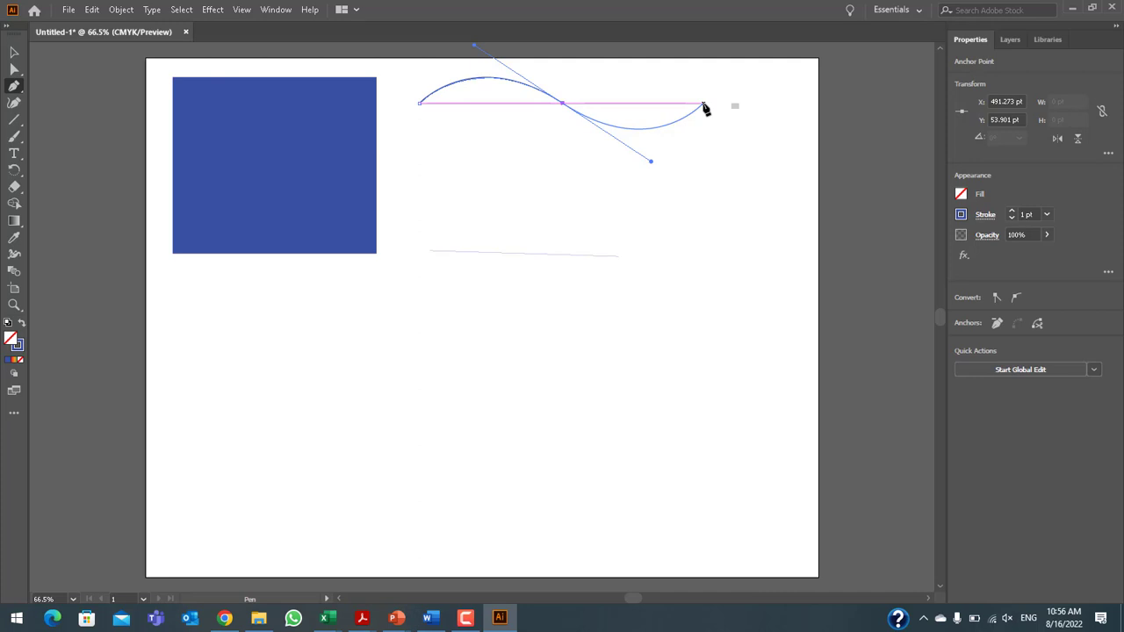
# Draw the flag outline with an S-shaped top wave, straight right side and curved bottom, then close it
pyautogui.click(563, 105)
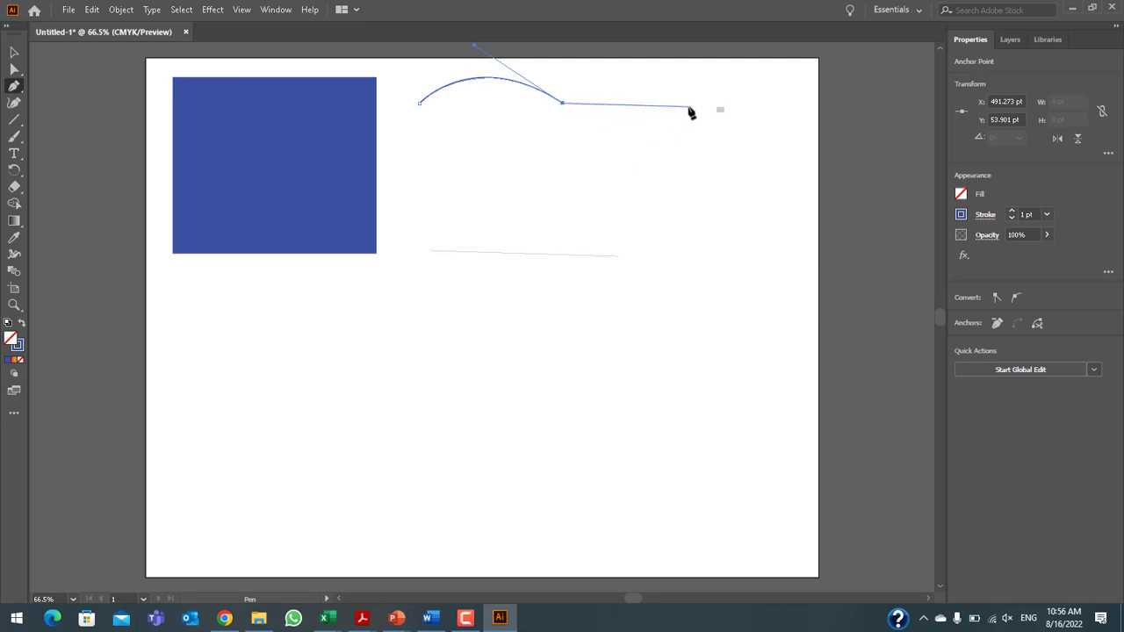
pyautogui.moveTo(689, 107); pyautogui.dragTo(757, 59)
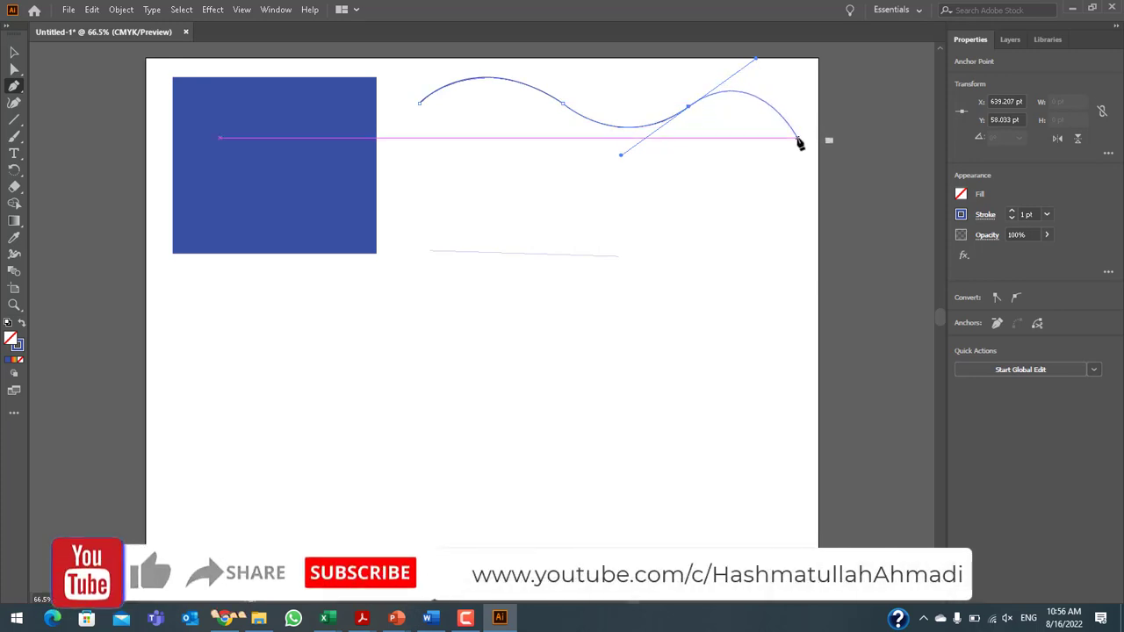
pyautogui.click(689, 108)
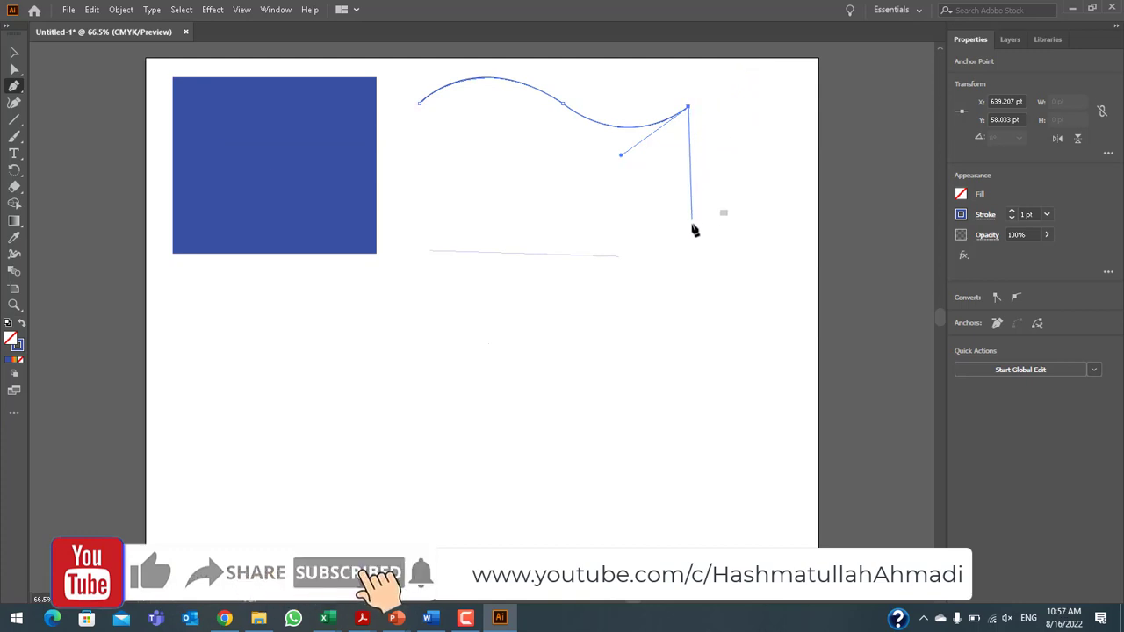
pyautogui.click(689, 273)
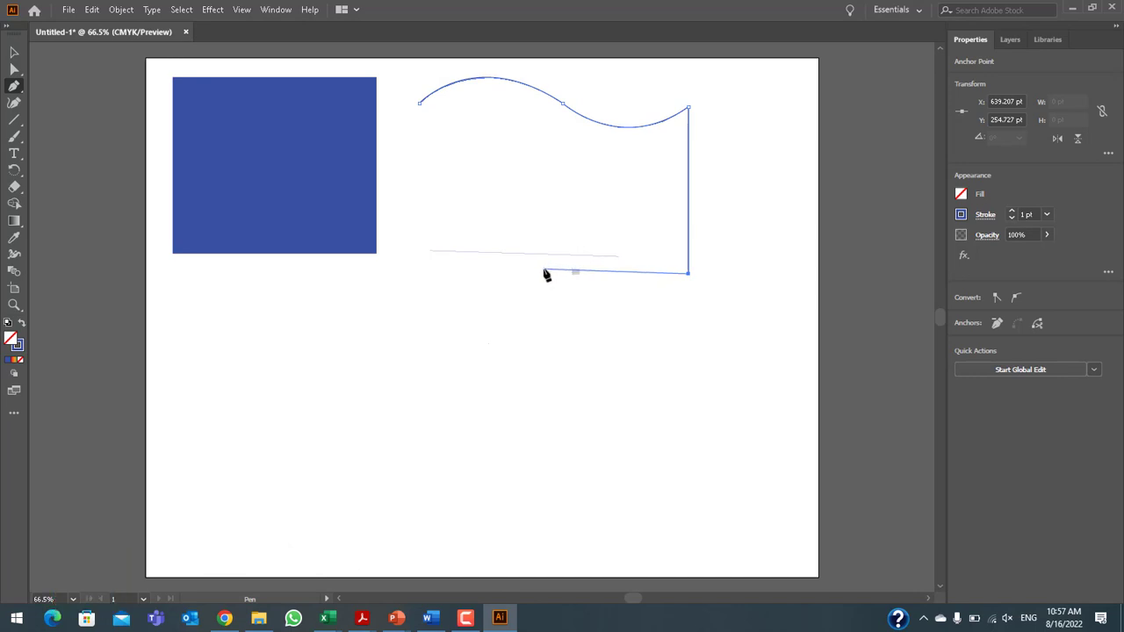
pyautogui.moveTo(537, 270); pyautogui.dragTo(477, 228)
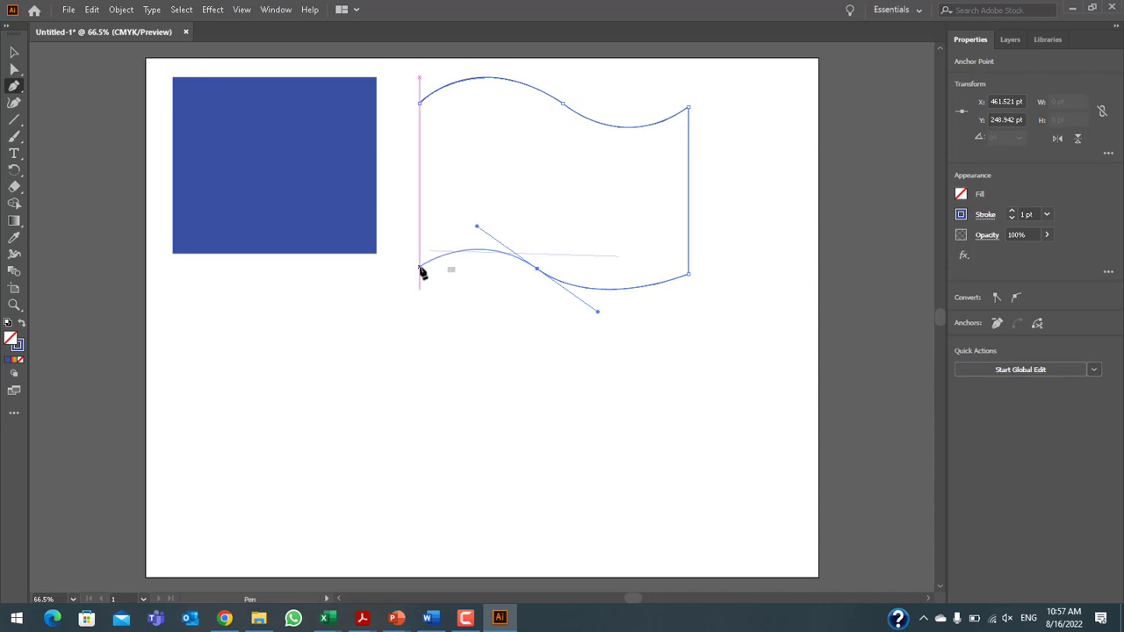
pyautogui.click(420, 268)
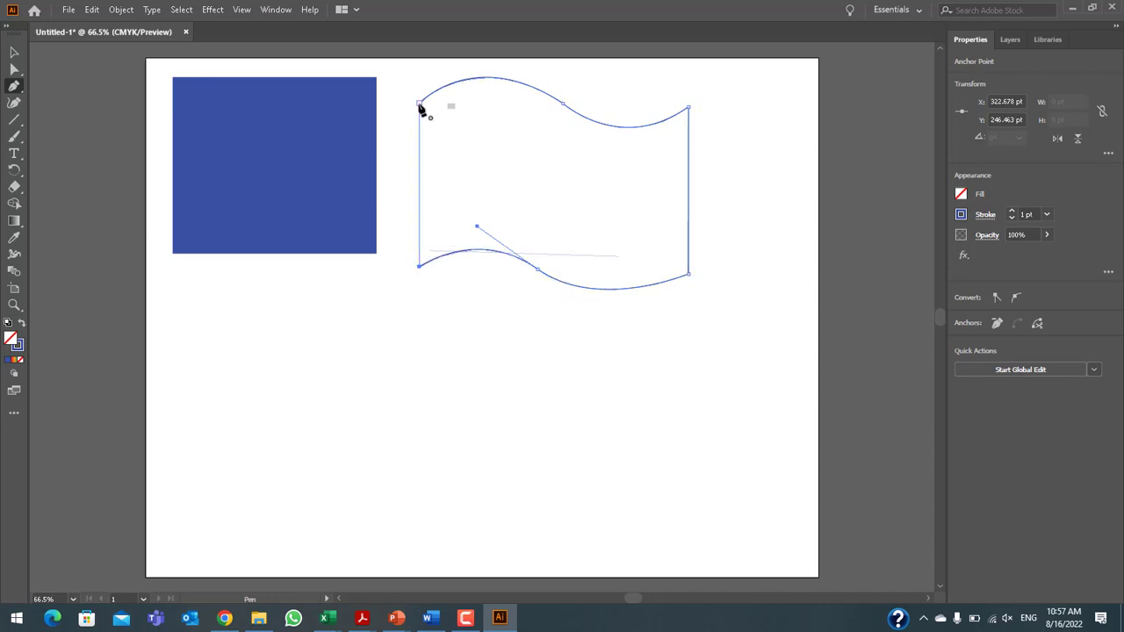
pyautogui.click(420, 104)
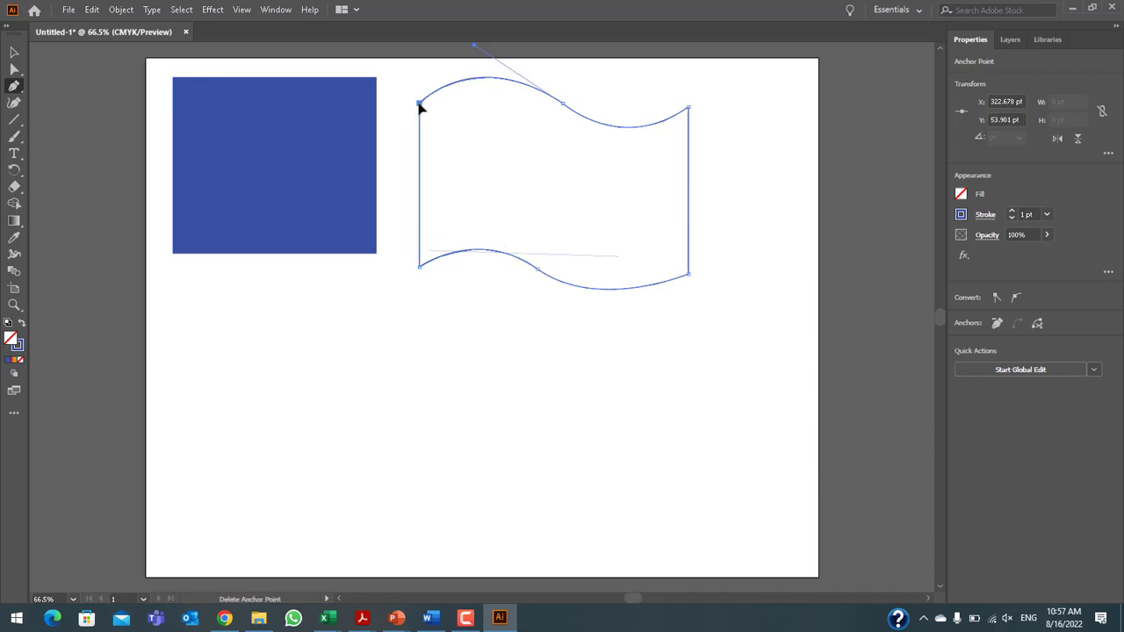
# Select the flag's right-edge anchors and drag them right to widen the flag
pyautogui.click(15, 68)
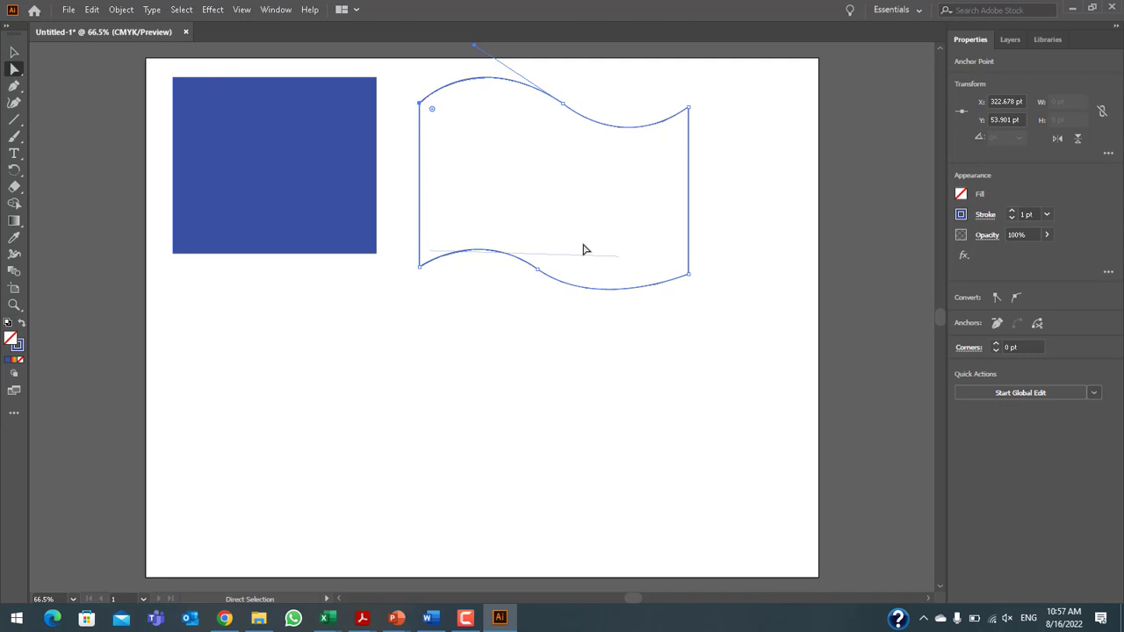
pyautogui.moveTo(712, 79); pyautogui.dragTo(672, 338)
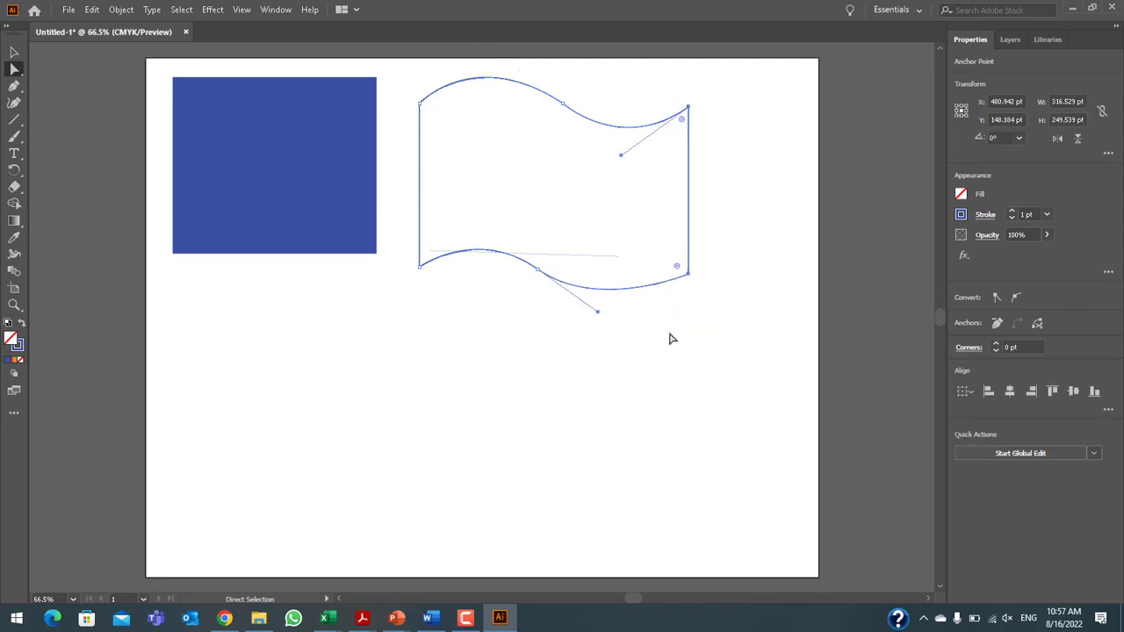
pyautogui.moveTo(689, 228); pyautogui.dragTo(801, 213)
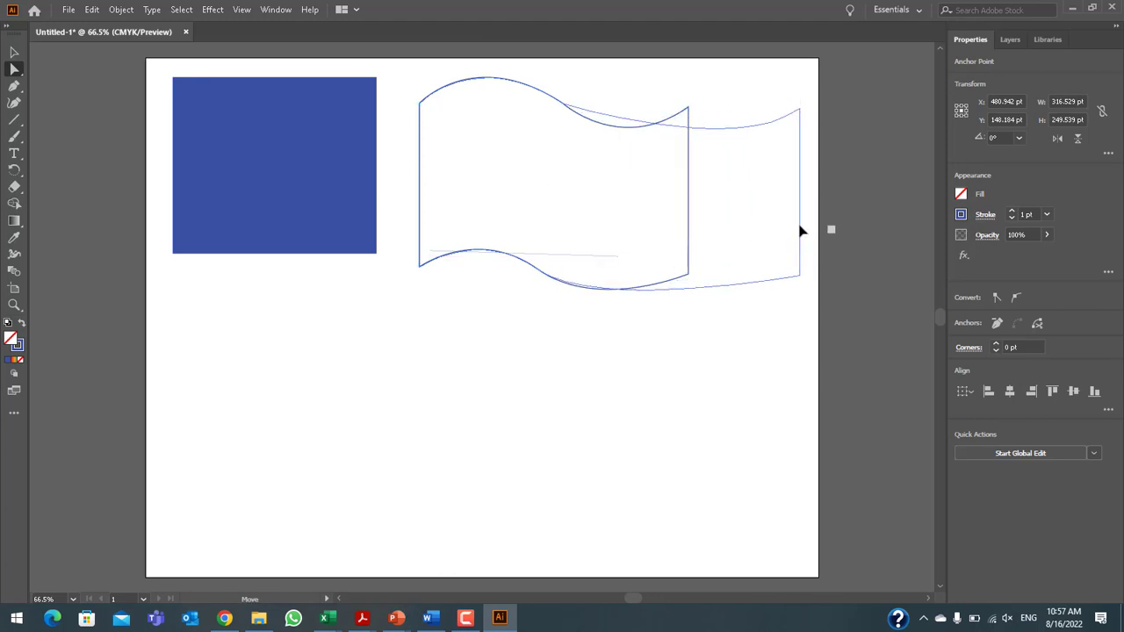
pyautogui.moveTo(801, 214); pyautogui.dragTo(801, 228)
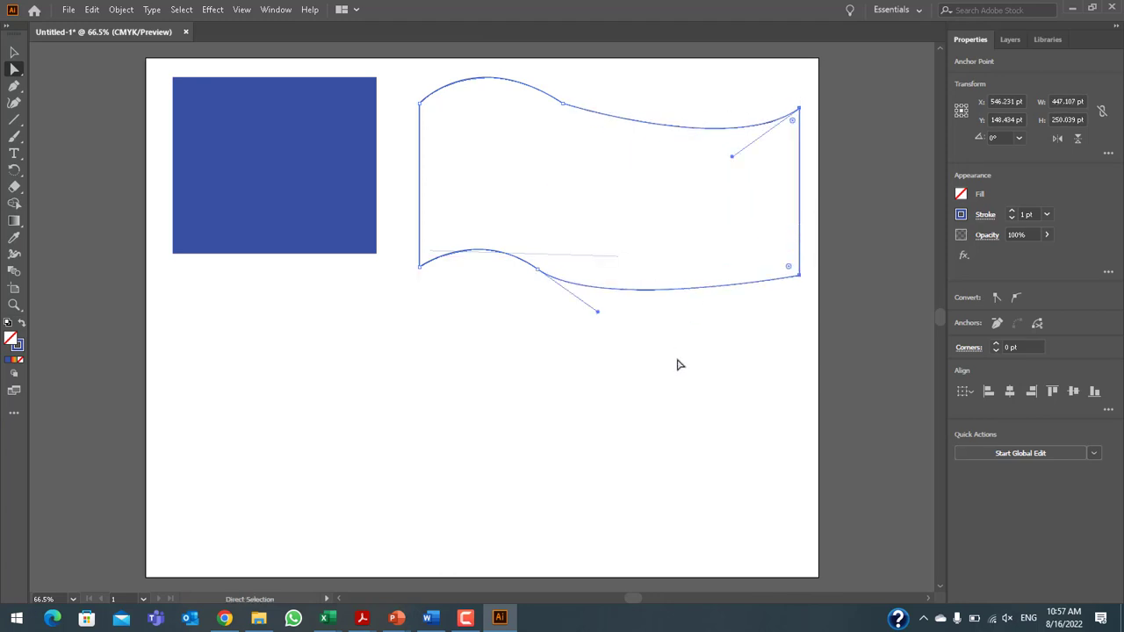
# Adjust the top anchors' handles for a higher hump and a gentle dip toward the right corner
pyautogui.click(566, 107)
pyautogui.moveTo(476, 47); pyautogui.dragTo(482, 109)
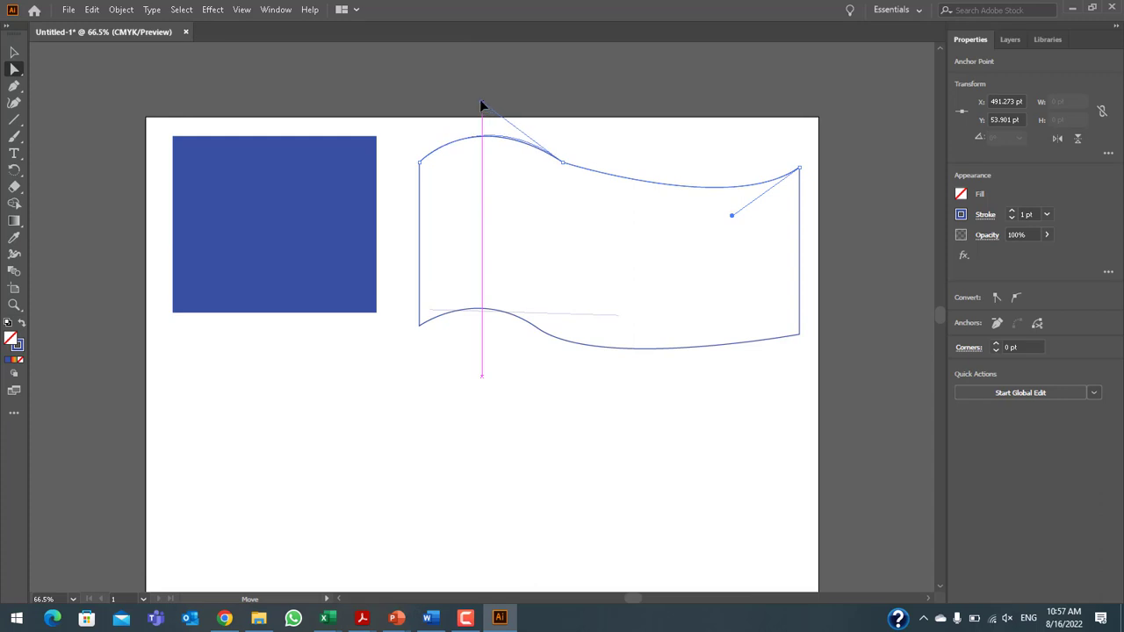
pyautogui.moveTo(481, 109); pyautogui.dragTo(482, 102)
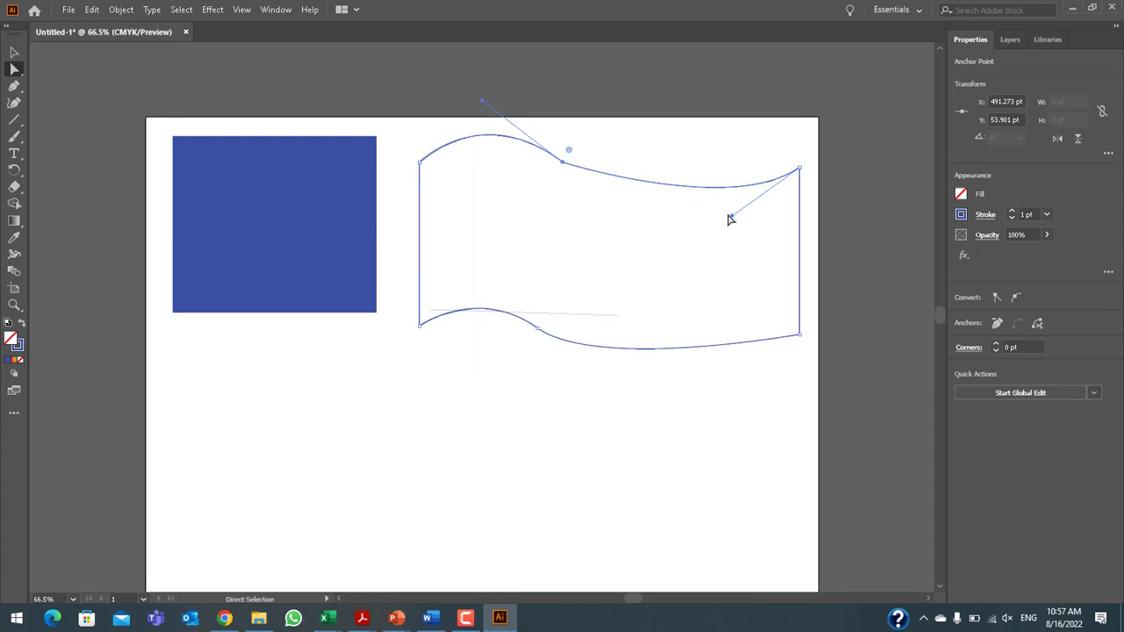
pyautogui.moveTo(731, 219); pyautogui.dragTo(639, 247)
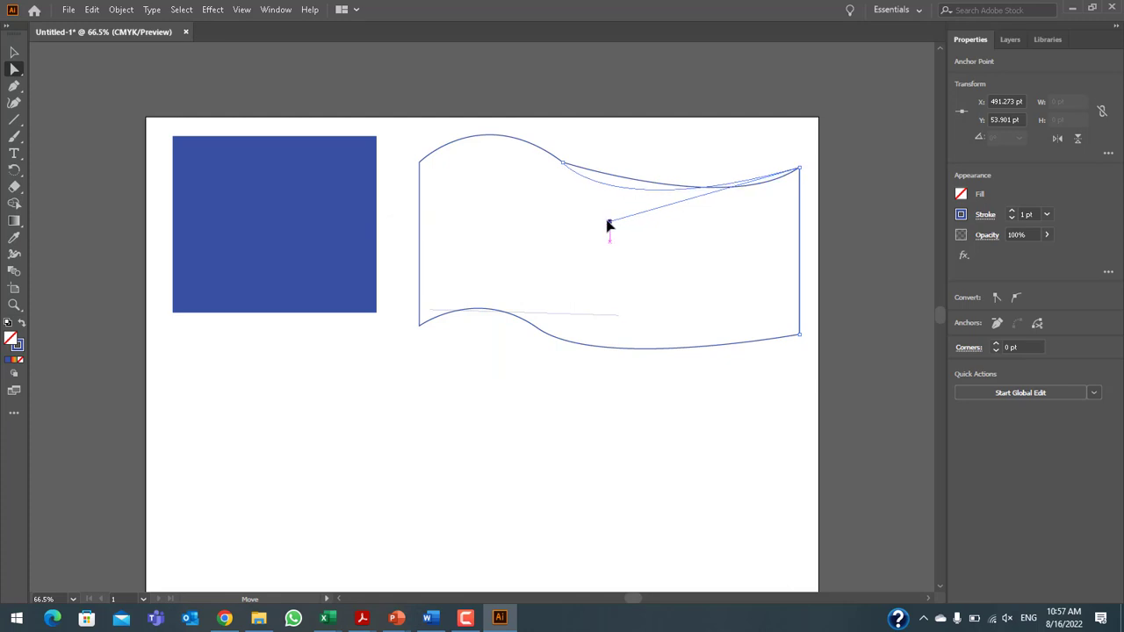
pyautogui.moveTo(639, 247); pyautogui.dragTo(609, 225)
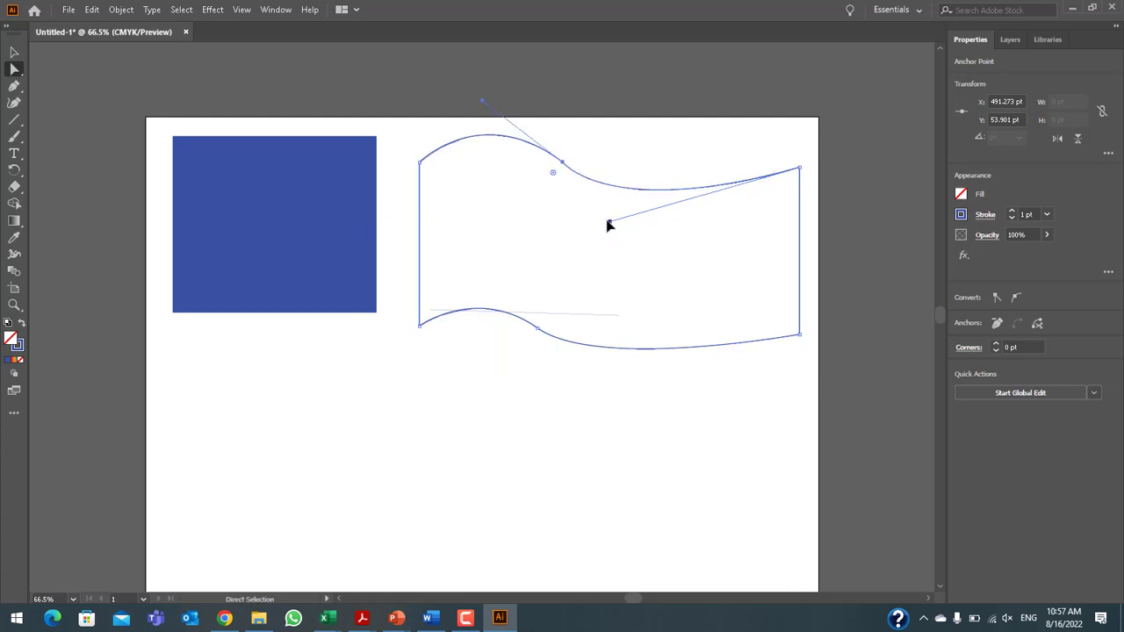
# Reshape the flag's bottom-middle anchor handles so the bottom edge arches left and dips toward the right corner
pyautogui.click(538, 327)
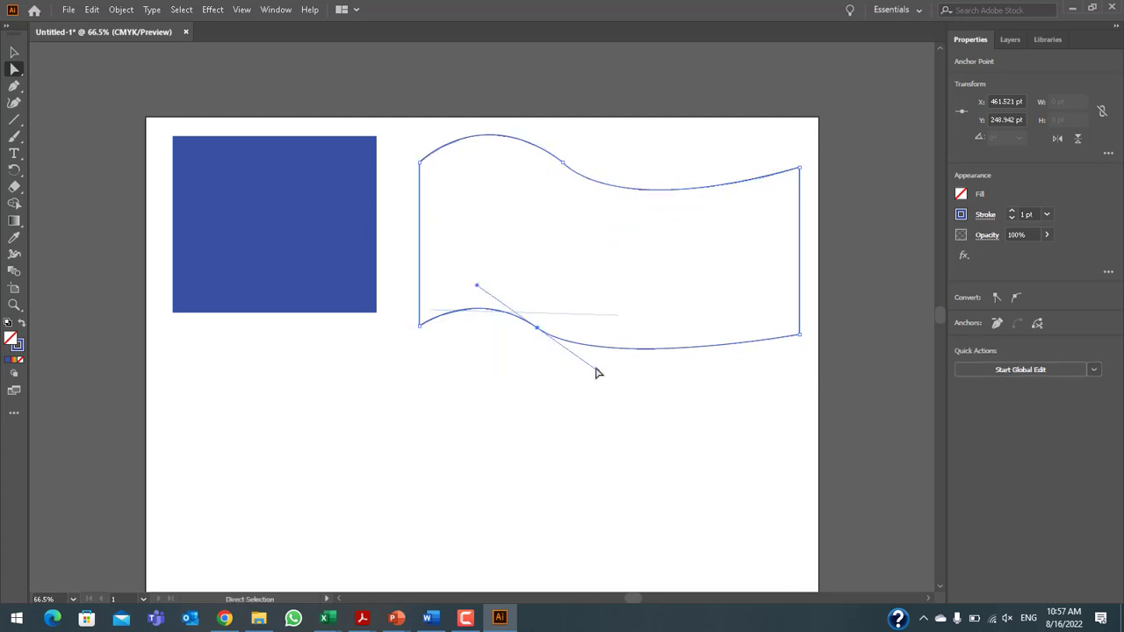
pyautogui.moveTo(597, 372)
pyautogui.mouseDown()
pyautogui.moveTo(620, 347)
pyautogui.moveTo(617, 400)
pyautogui.moveTo(636, 386)
pyautogui.mouseUp()
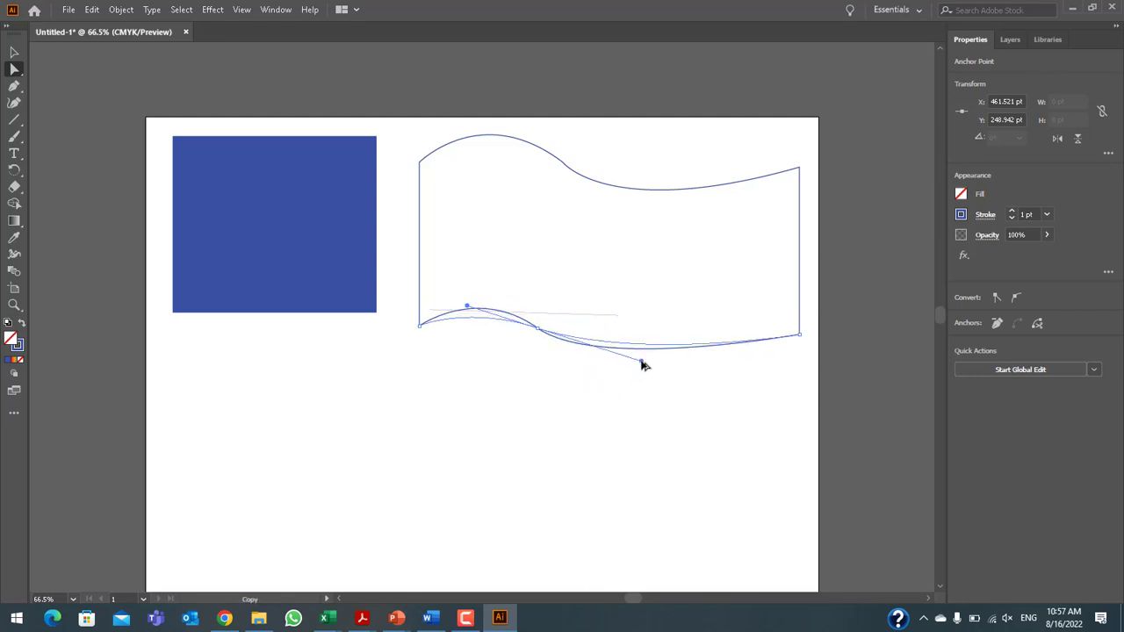
pyautogui.moveTo(636, 386); pyautogui.dragTo(639, 396)
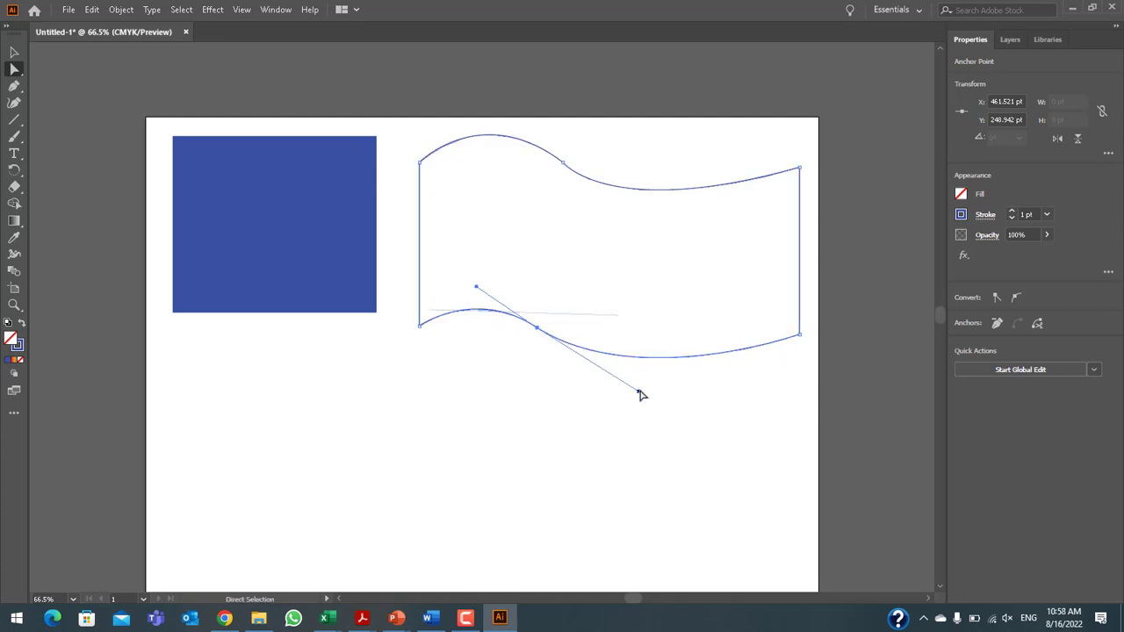
pyautogui.moveTo(639, 396); pyautogui.dragTo(565, 354)
pyautogui.moveTo(477, 290); pyautogui.dragTo(476, 288)
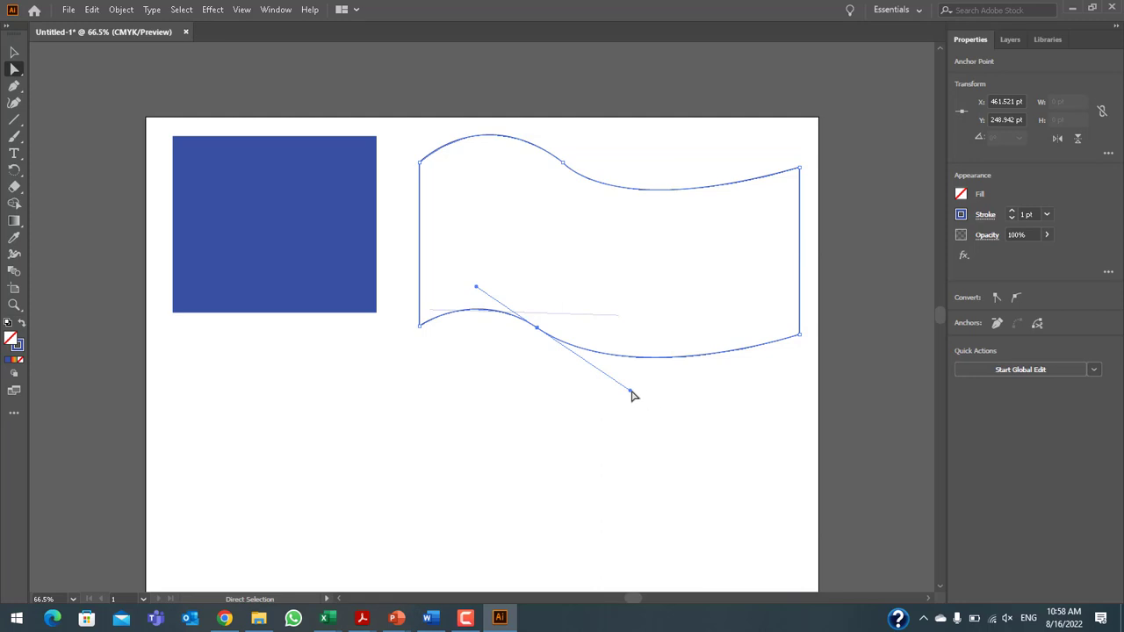
pyautogui.moveTo(630, 390); pyautogui.dragTo(645, 395)
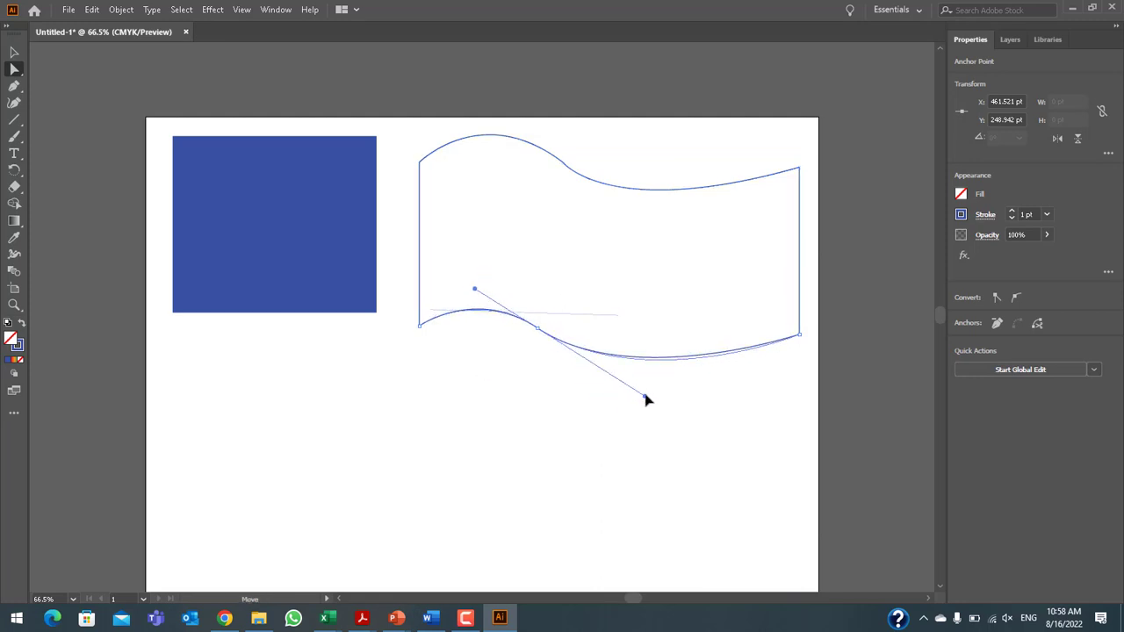
pyautogui.moveTo(645, 400); pyautogui.dragTo(646, 400)
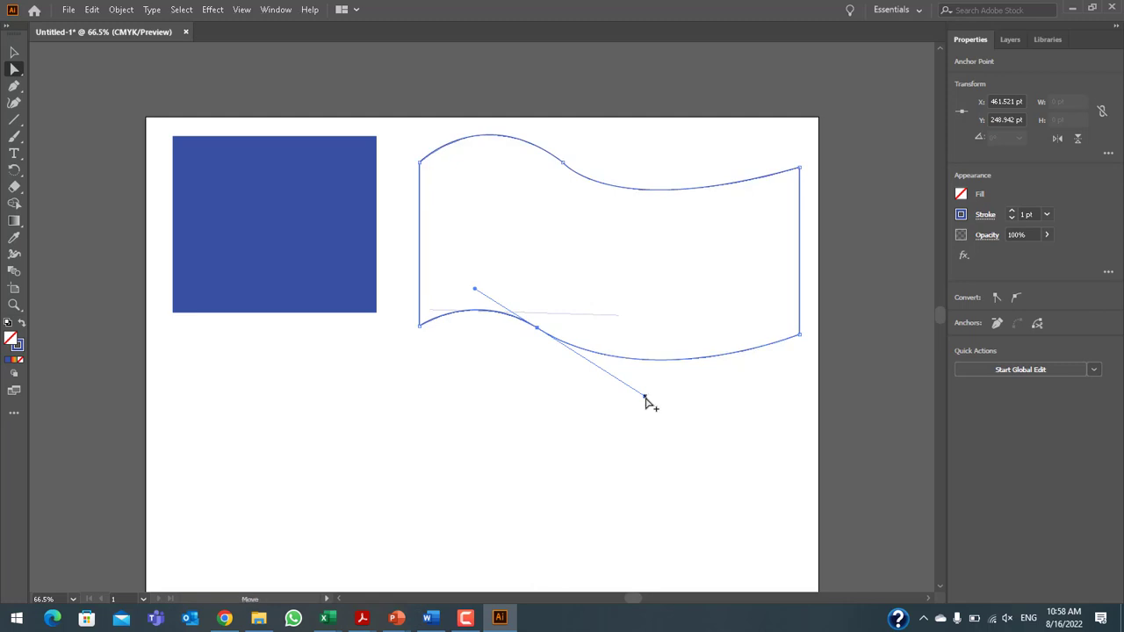
pyautogui.moveTo(646, 398); pyautogui.dragTo(663, 382)
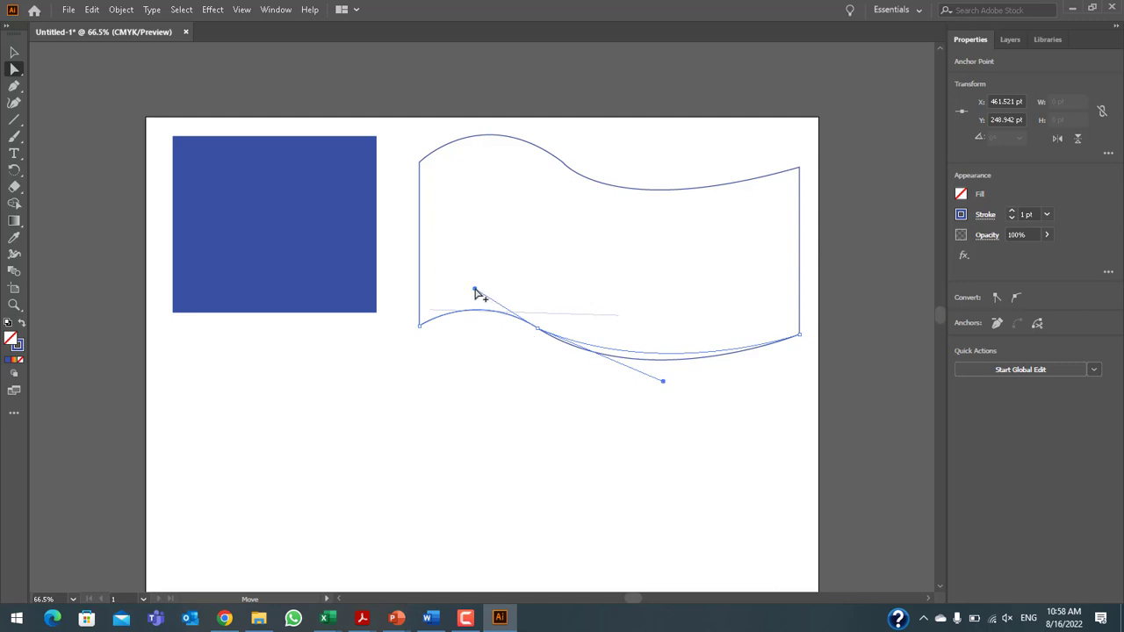
pyautogui.moveTo(475, 291)
pyautogui.mouseDown()
pyautogui.moveTo(457, 328)
pyautogui.moveTo(437, 280)
pyautogui.mouseUp()
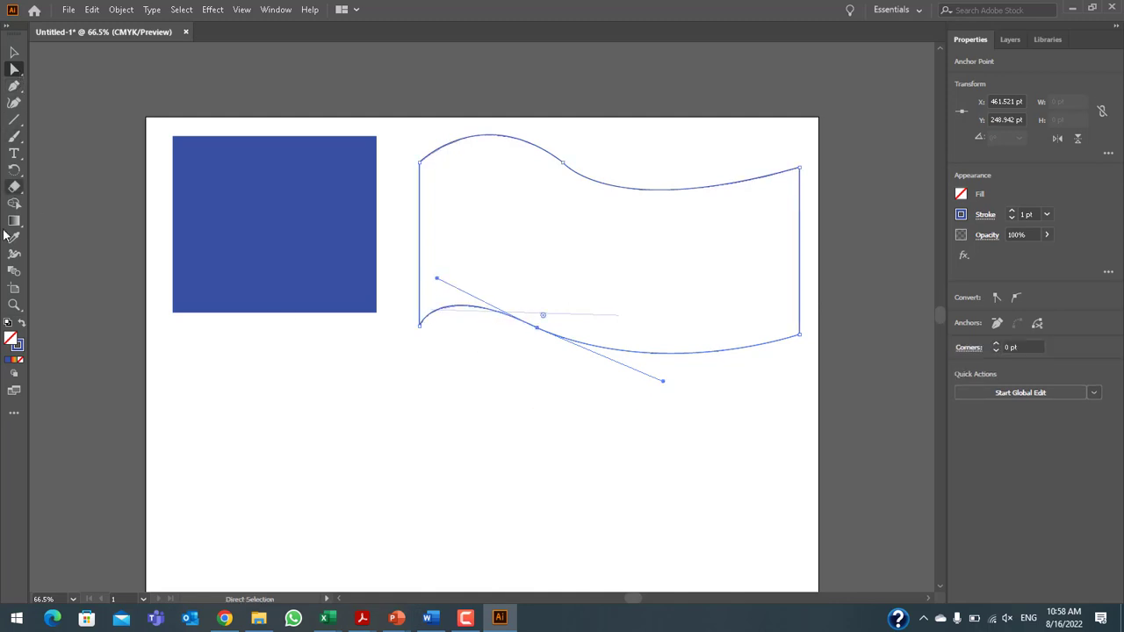
# Make the flag solid blue with no outline and deselect it
pyautogui.click(22, 324)
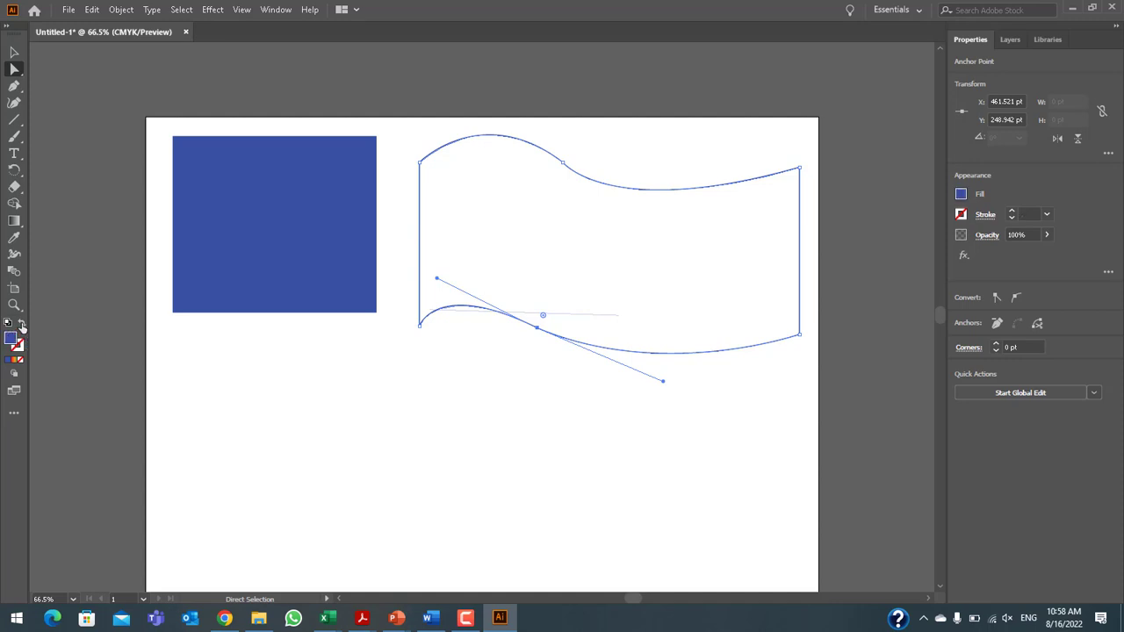
pyautogui.click(15, 54)
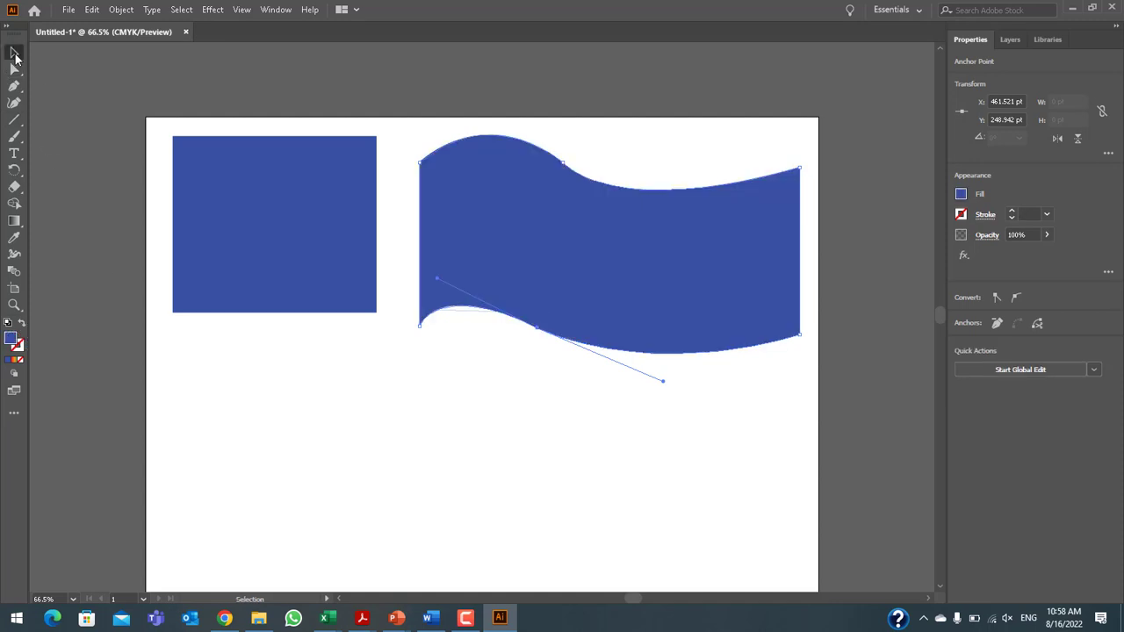
pyautogui.click(393, 380)
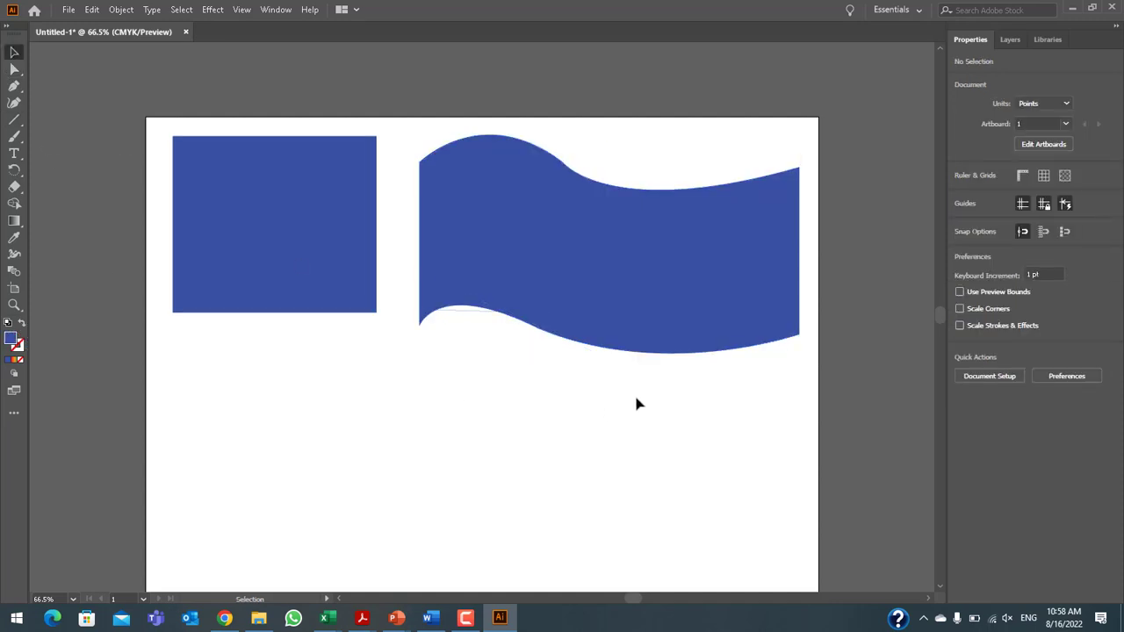
pyautogui.click(466, 618)
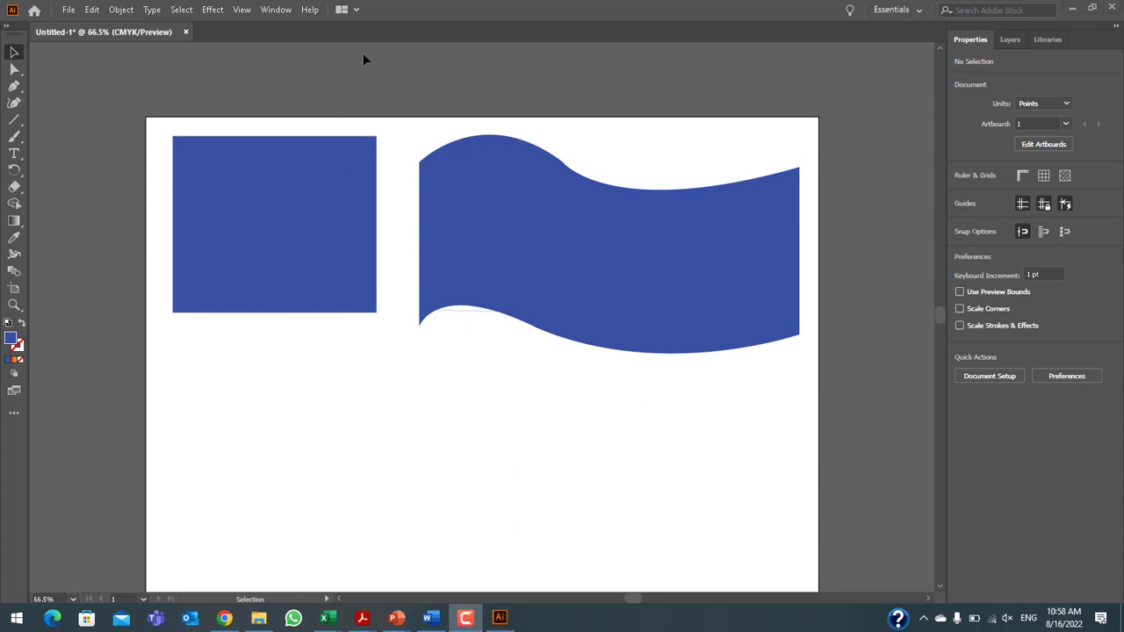
pyautogui.click(465, 113)
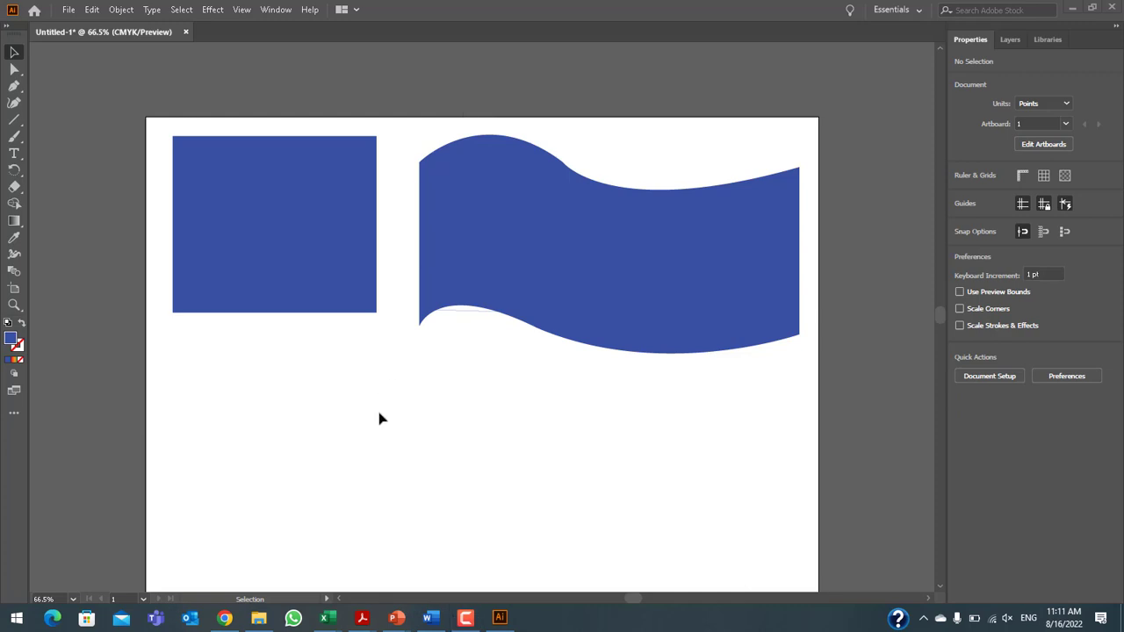
pyautogui.click(13, 86)
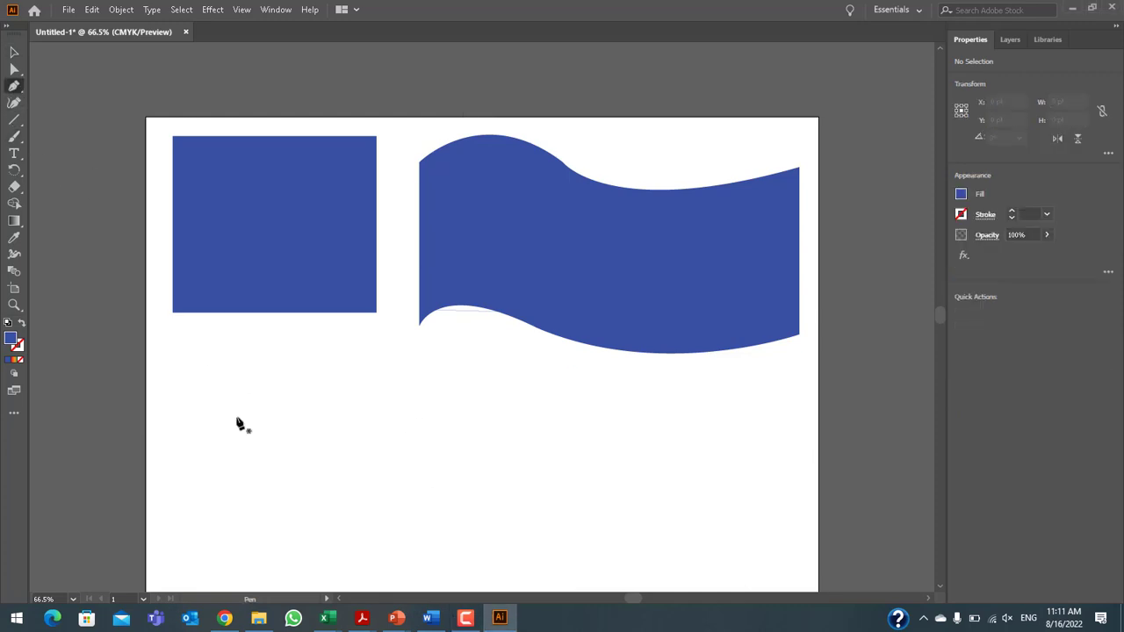
# Start the base outline with a flat line and a rounded dome bump, shown as an unfilled outline
pyautogui.click(202, 414)
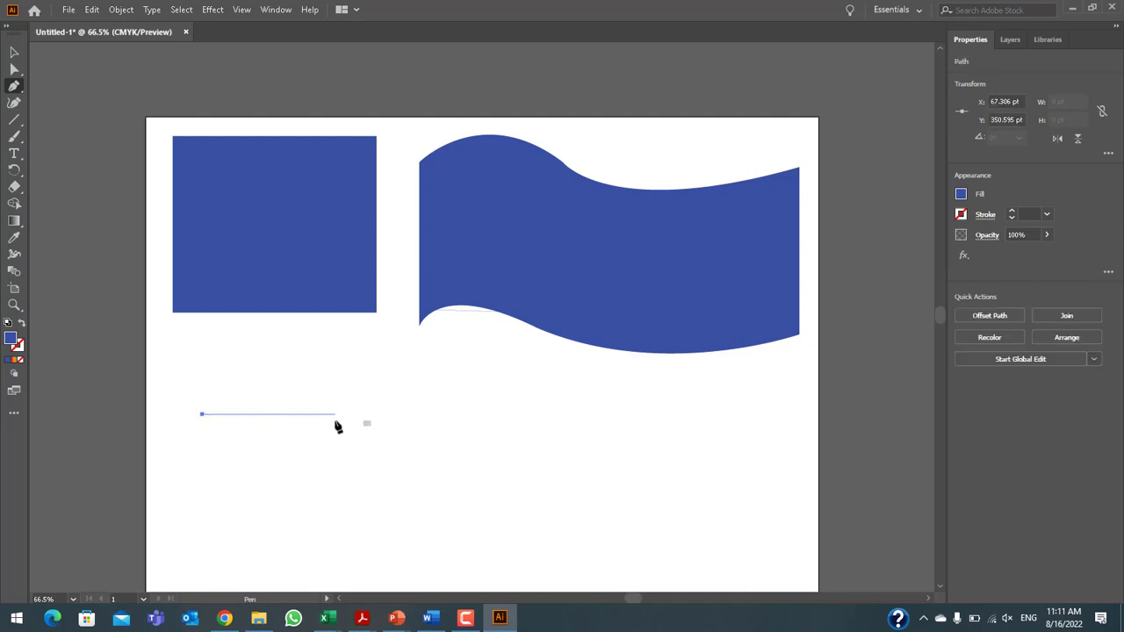
pyautogui.click(327, 413)
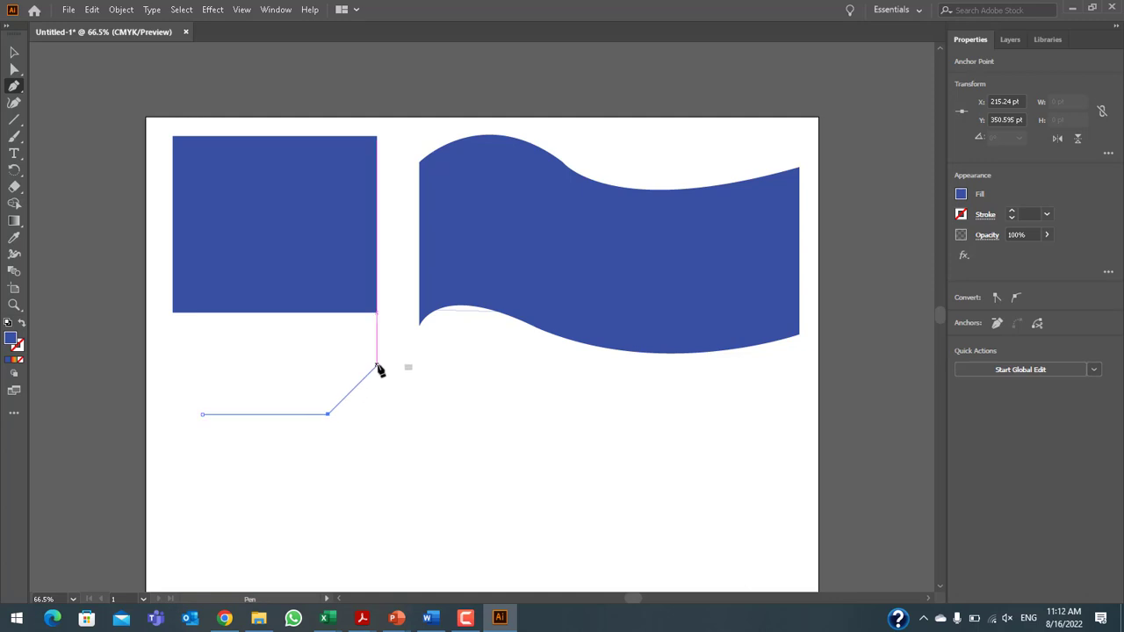
pyautogui.moveTo(377, 366); pyautogui.dragTo(417, 377)
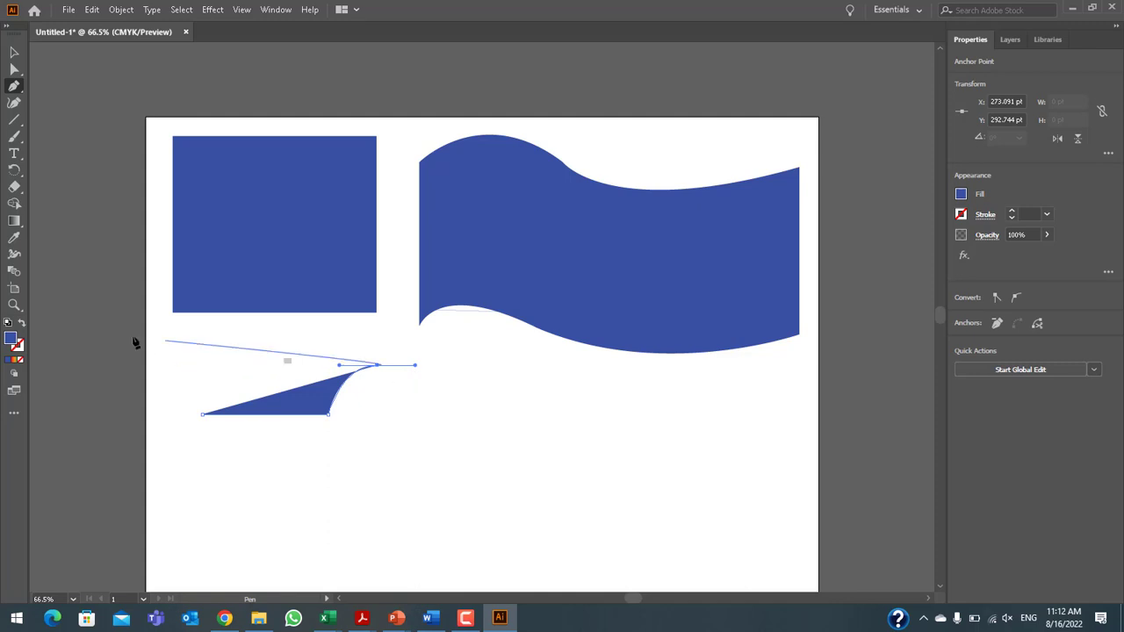
pyautogui.click(20, 325)
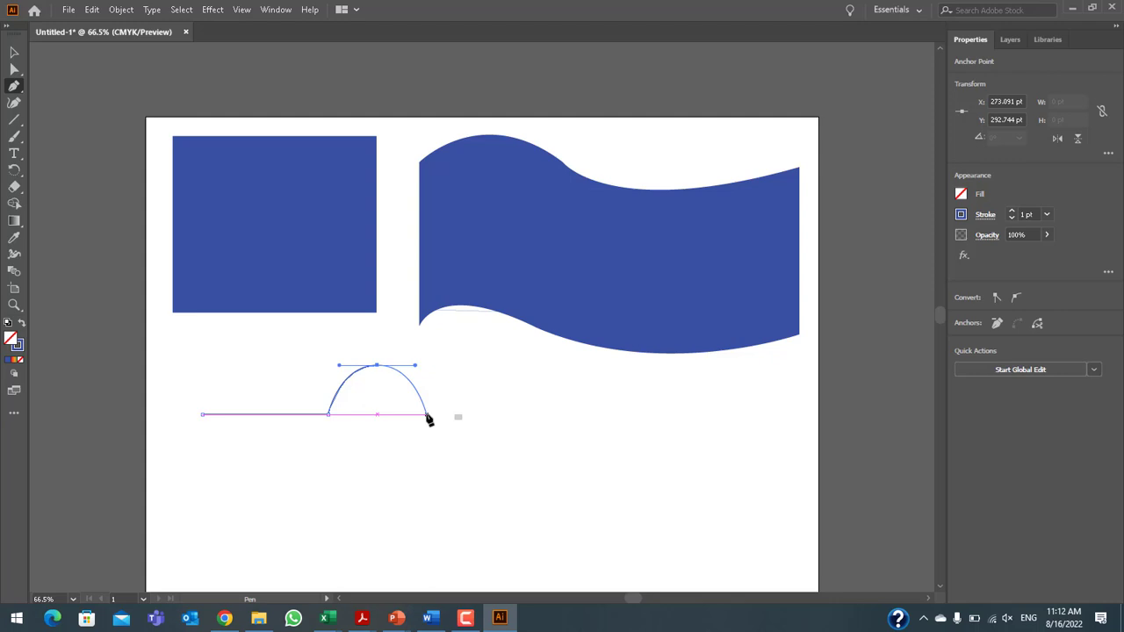
pyautogui.click(427, 416)
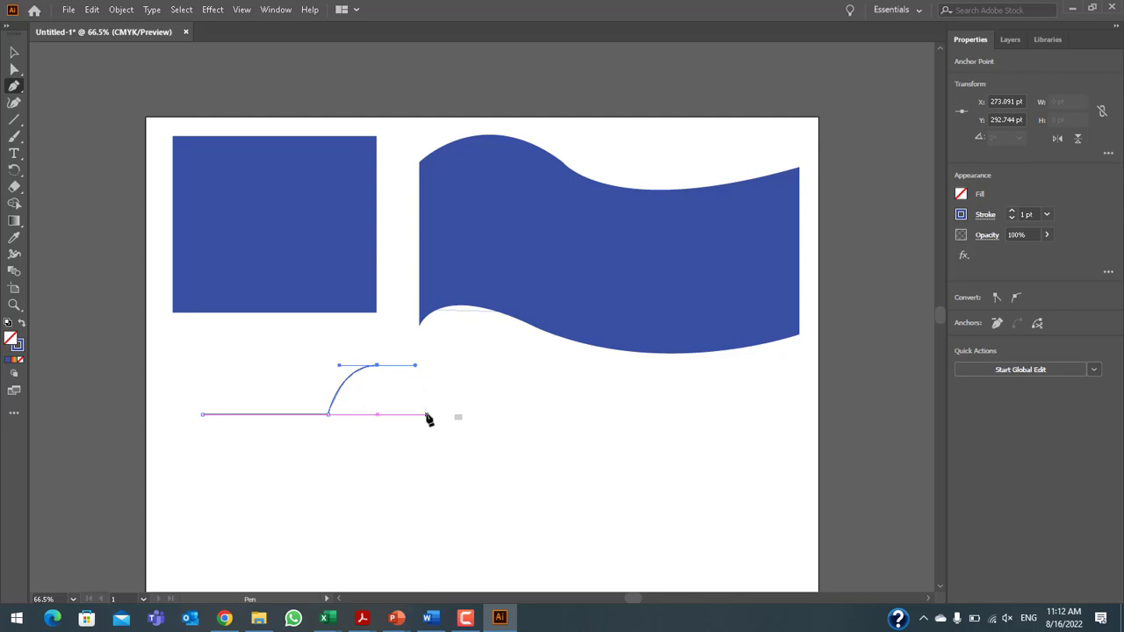
# Add the thin pole into the flag, then the base's right, bottom and left edges, closing the path
pyautogui.click(506, 414)
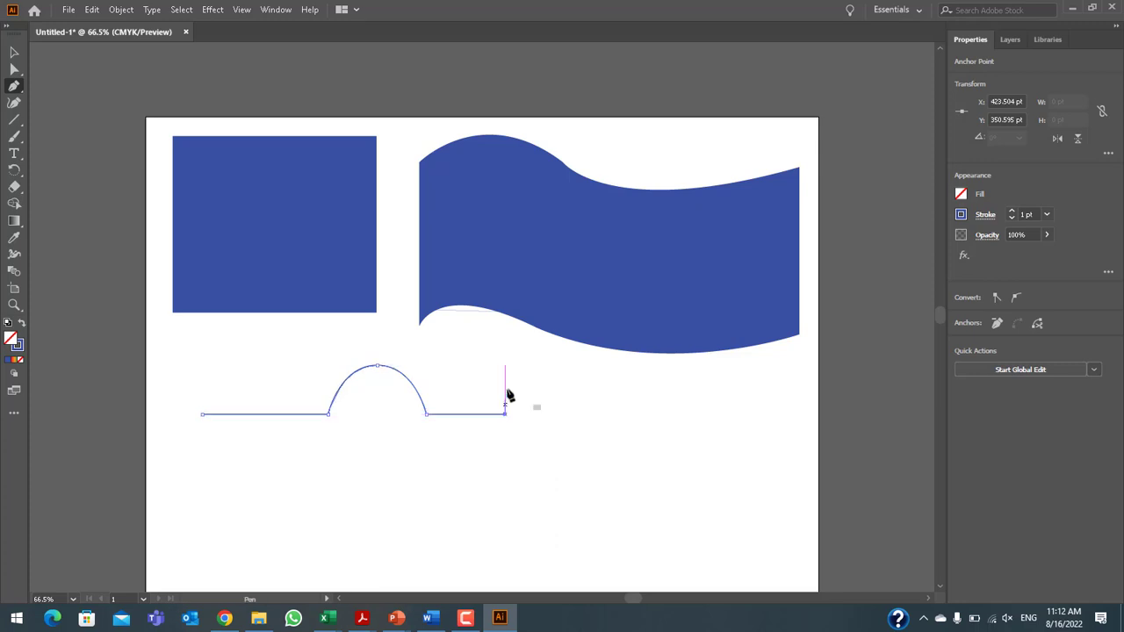
pyautogui.click(507, 246)
pyautogui.click(507, 247)
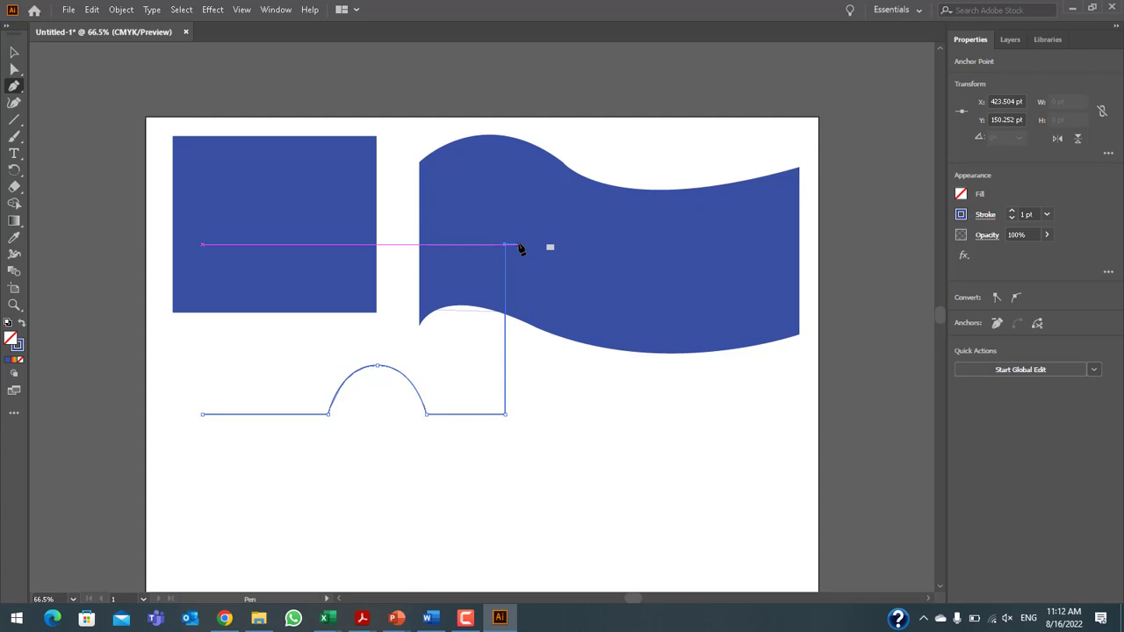
pyautogui.click(519, 245)
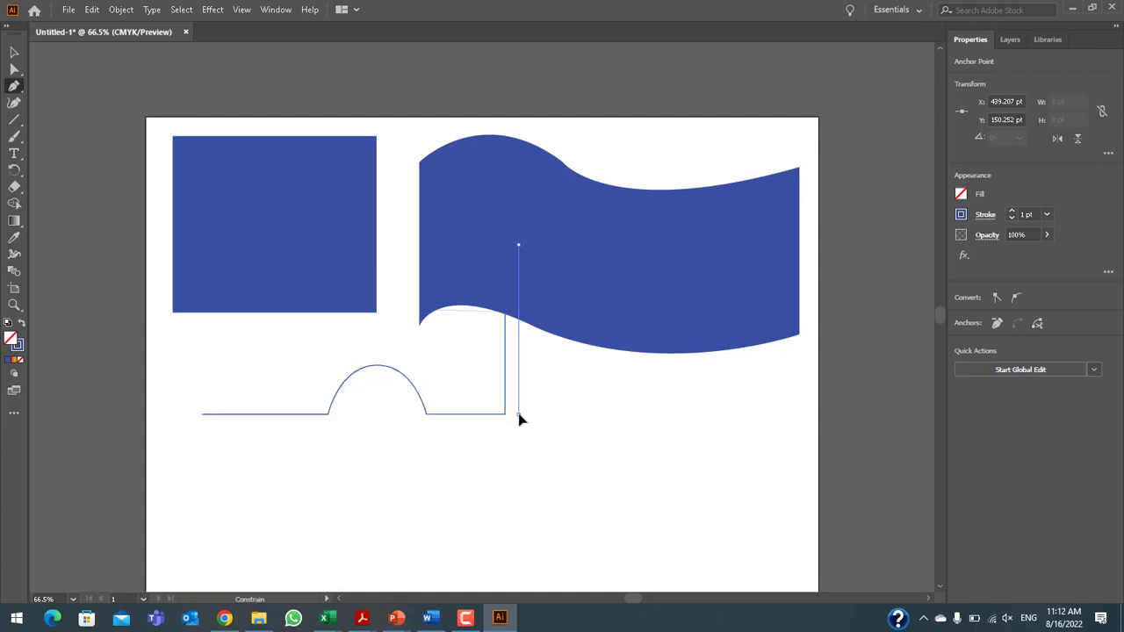
pyautogui.click(518, 415)
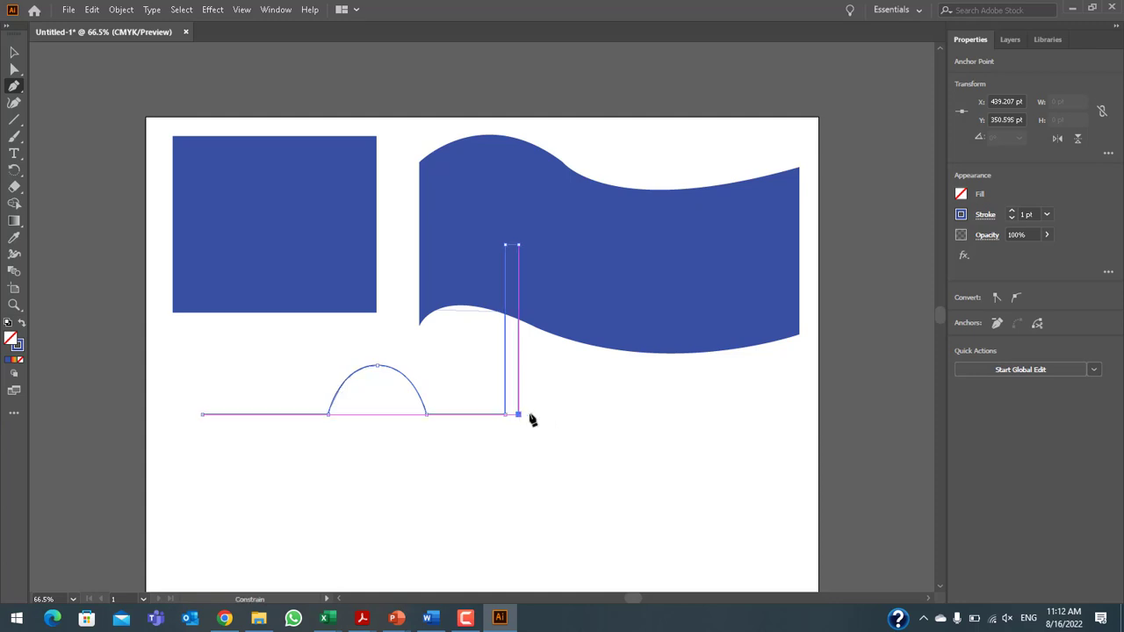
pyautogui.click(623, 415)
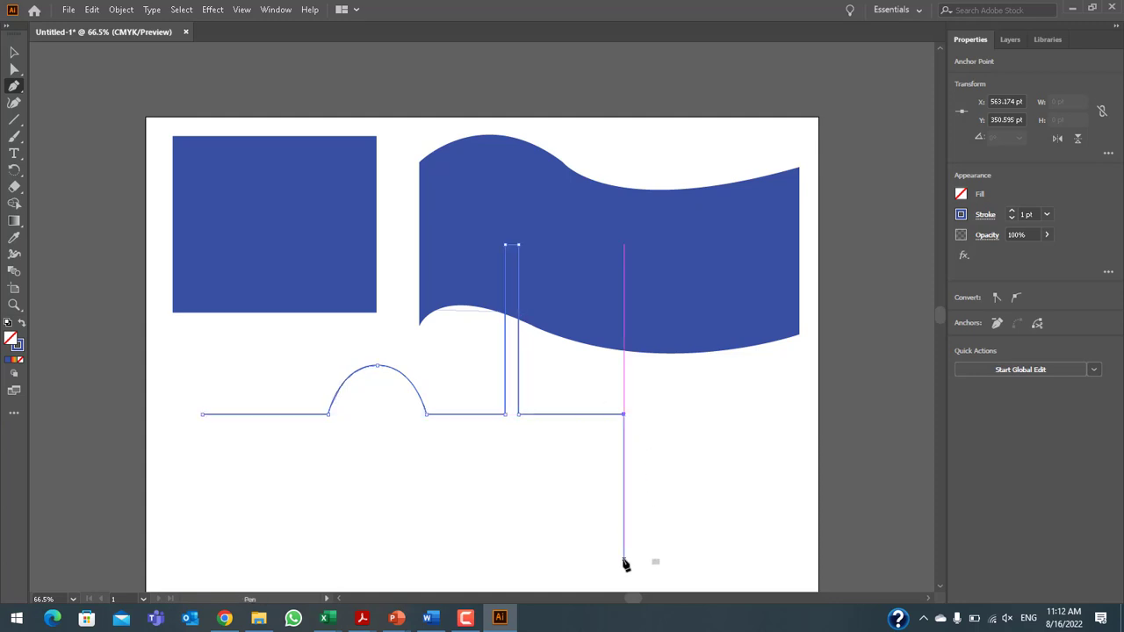
pyautogui.click(623, 559)
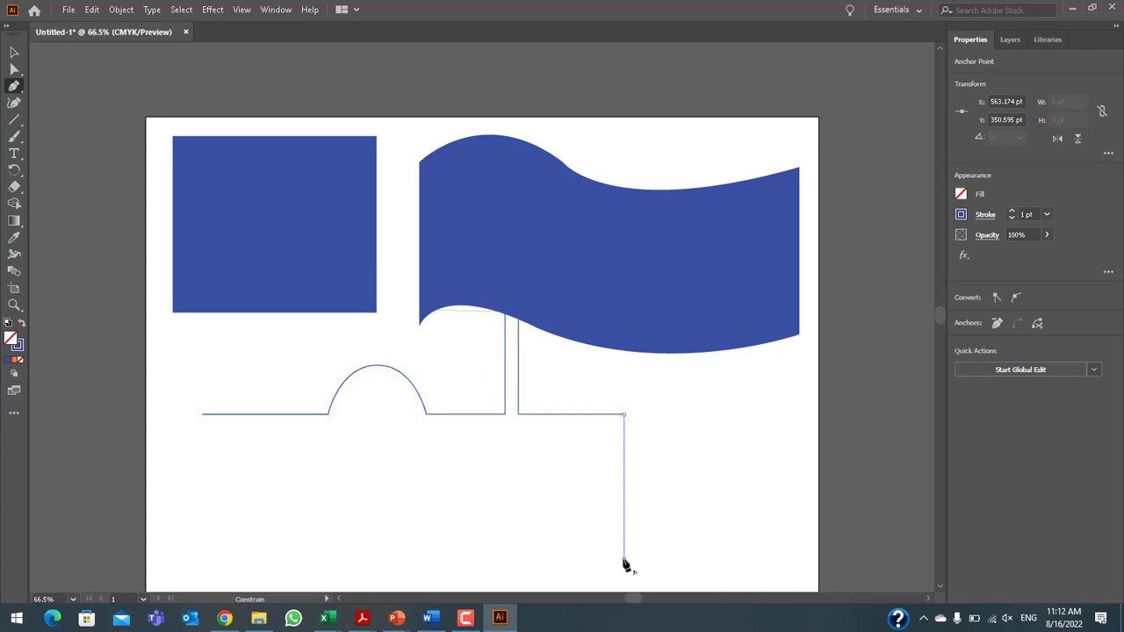
pyautogui.click(204, 559)
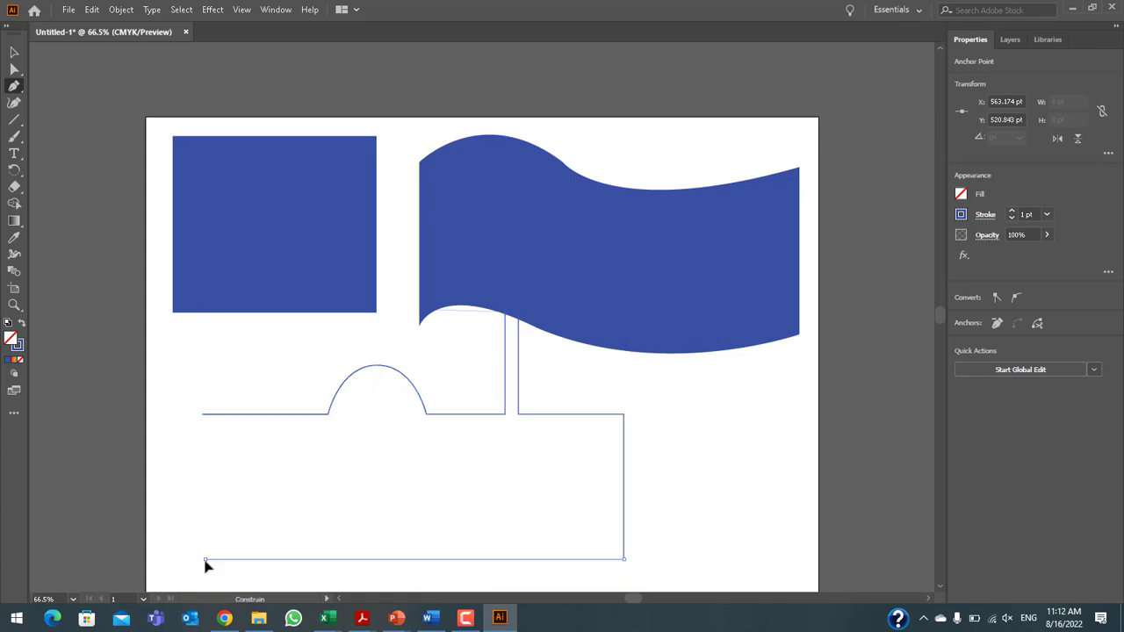
pyautogui.click(202, 414)
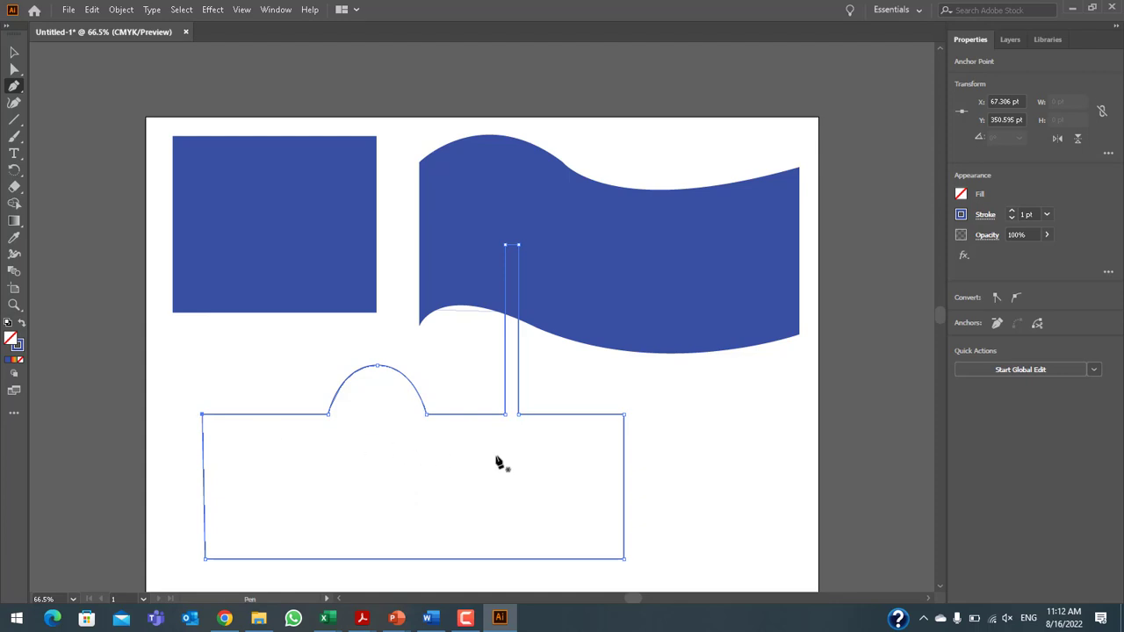
# Select the dome's left base anchor, try nudging it, then undo the change
pyautogui.click(15, 68)
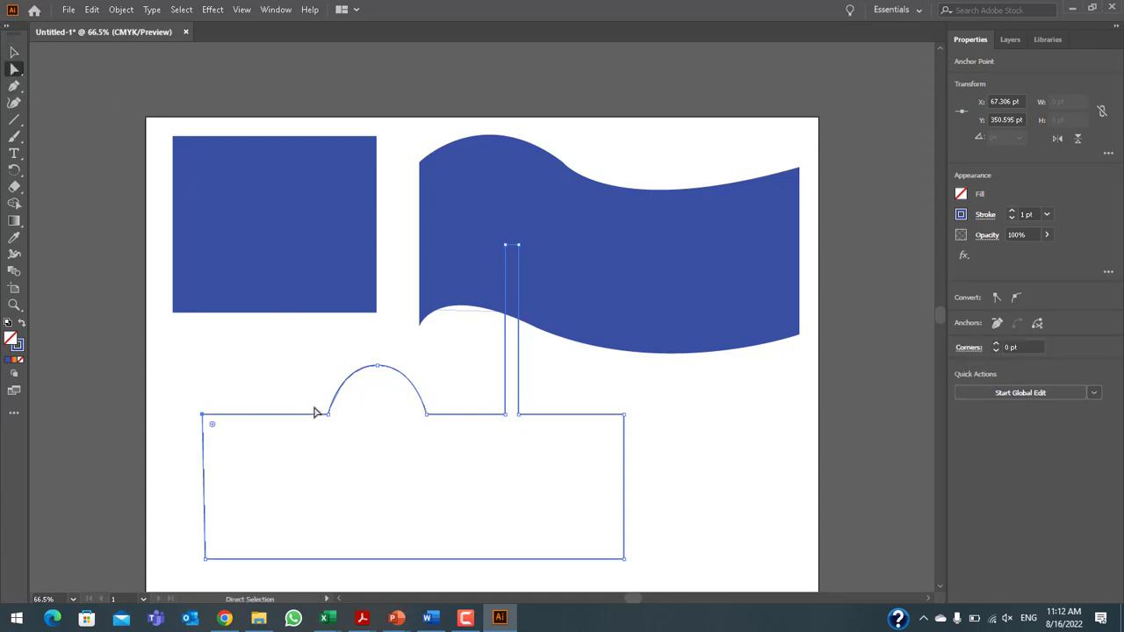
pyautogui.moveTo(346, 425); pyautogui.dragTo(321, 407)
pyautogui.press('Left')
pyautogui.press('Left')
pyautogui.press('Left')
pyautogui.press('v')
pyautogui.press('Right')
pyautogui.press('Right')
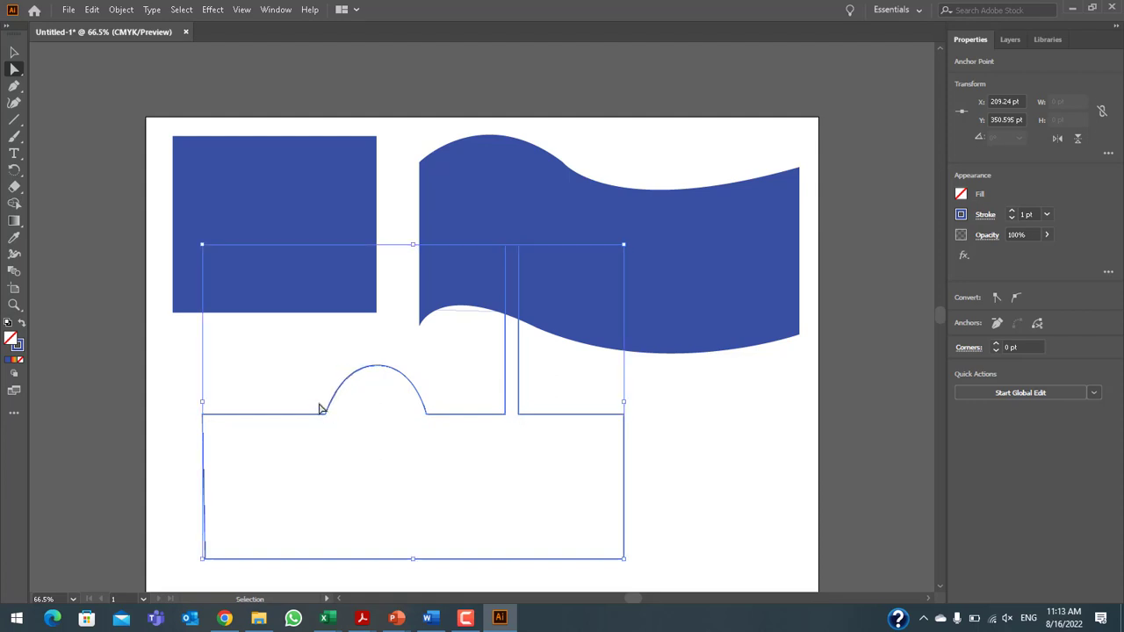
pyautogui.press('Right')
pyautogui.press('Right')
pyautogui.press('Right')
pyautogui.press('Right')
pyautogui.hotkey('ctrl', 'z')
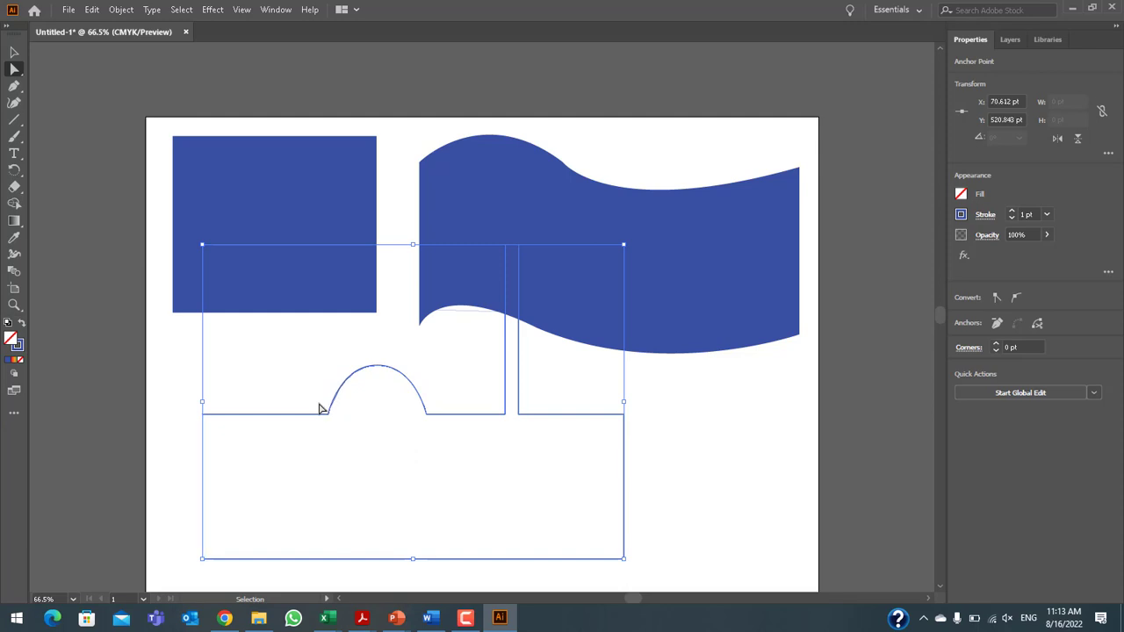
pyautogui.press('a')
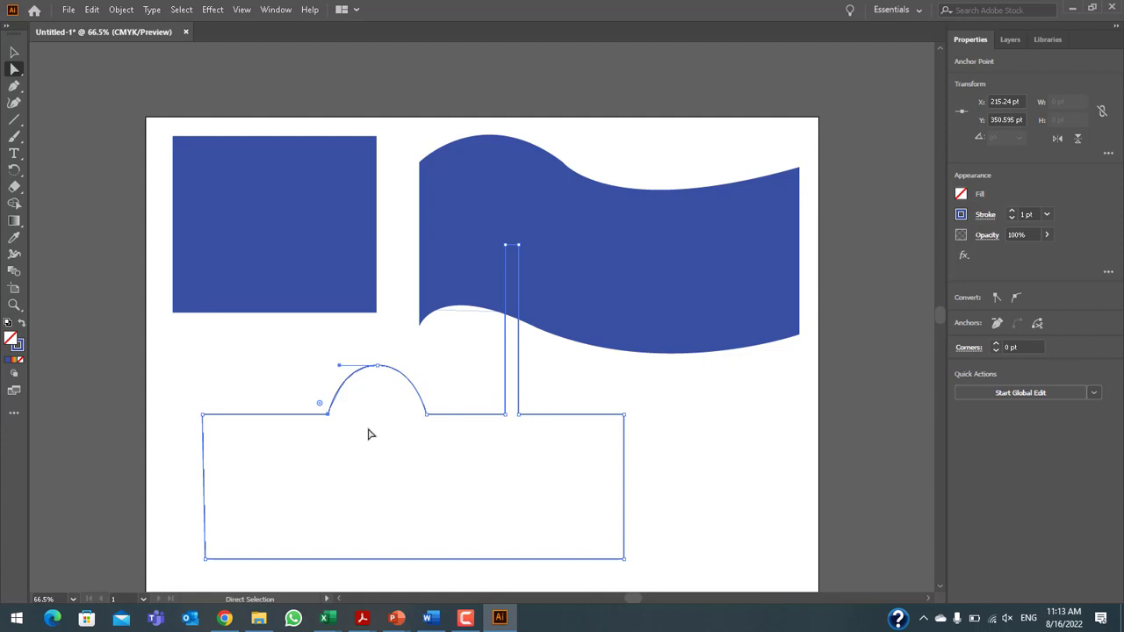
# Widen the dome by nudging its left base anchor left and right base anchor two steps right
pyautogui.click(329, 414)
pyautogui.click(426, 414)
pyautogui.press('Left')
pyautogui.press('Left')
pyautogui.press('Left')
pyautogui.press('Left')
pyautogui.press('Left')
pyautogui.press('Left')
pyautogui.press('Left')
pyautogui.press('Left')
pyautogui.press('Left')
pyautogui.press('Left')
pyautogui.click(426, 414)
pyautogui.press('Right')
pyautogui.press('Right')
pyautogui.press('Right')
pyautogui.press('Right')
pyautogui.press('Right')
pyautogui.press('Right')
pyautogui.press('Right')
pyautogui.press('Right')
pyautogui.press('Right')
pyautogui.press('Right')
pyautogui.press('Right')
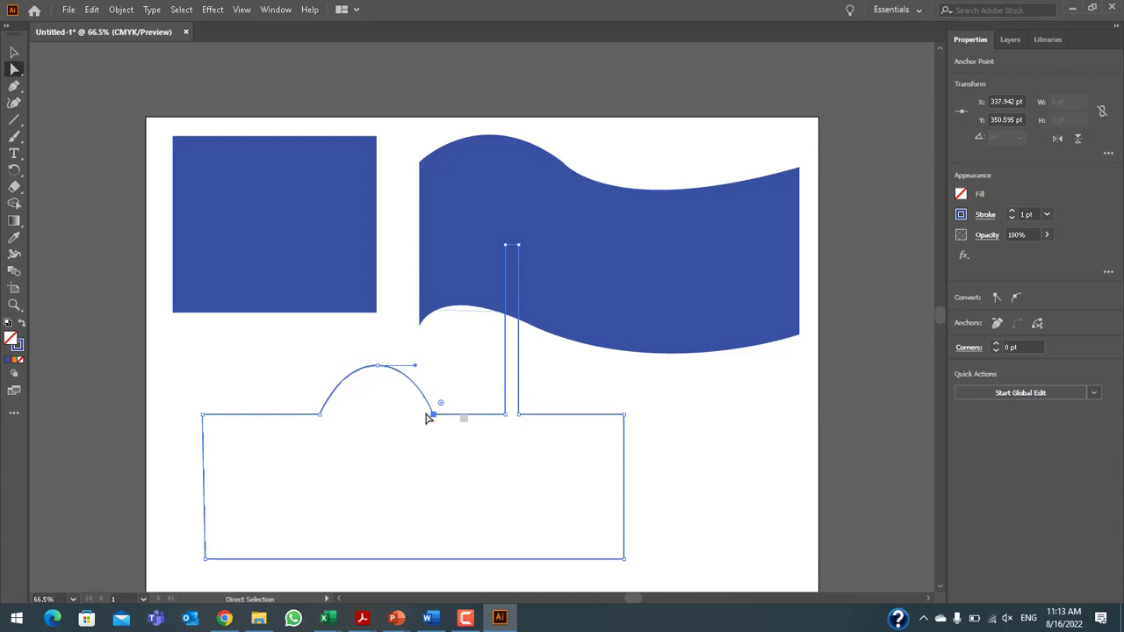
pyautogui.press('Right')
pyautogui.press('Right')
pyautogui.press('Right')
pyautogui.press('Right')
pyautogui.press('Right')
pyautogui.press('Right')
# Raise the dome's peak three nudges and pull its handles out horizontally to round it
pyautogui.click(376, 366)
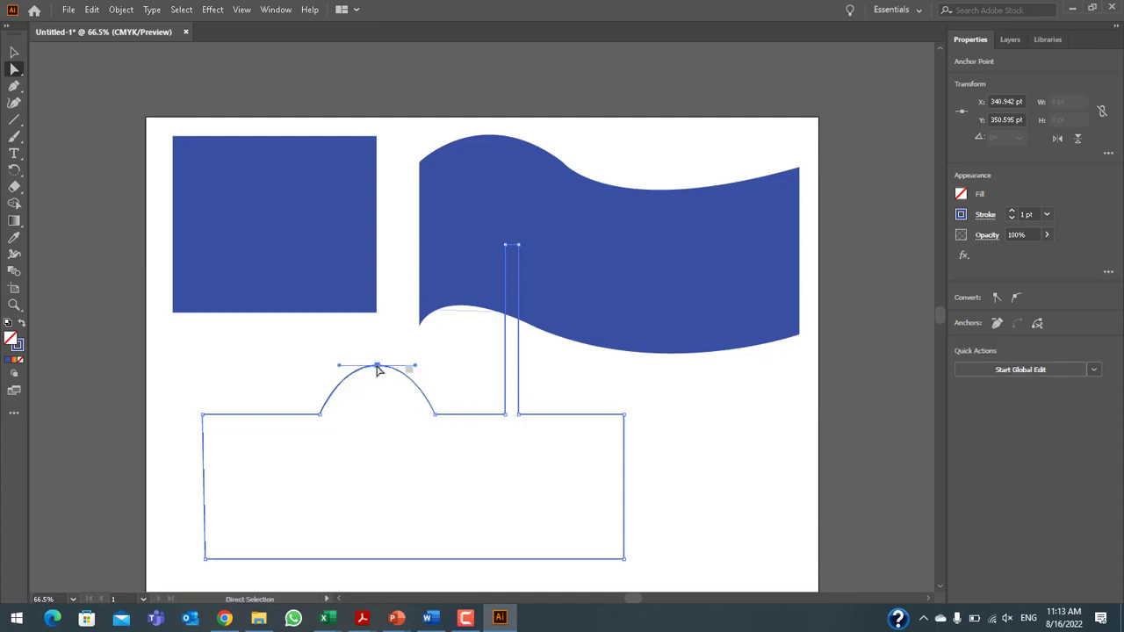
pyautogui.press('Up')
pyautogui.press('Up')
pyautogui.press('Up')
pyautogui.press('Up')
pyautogui.press('Up')
pyautogui.press('Up')
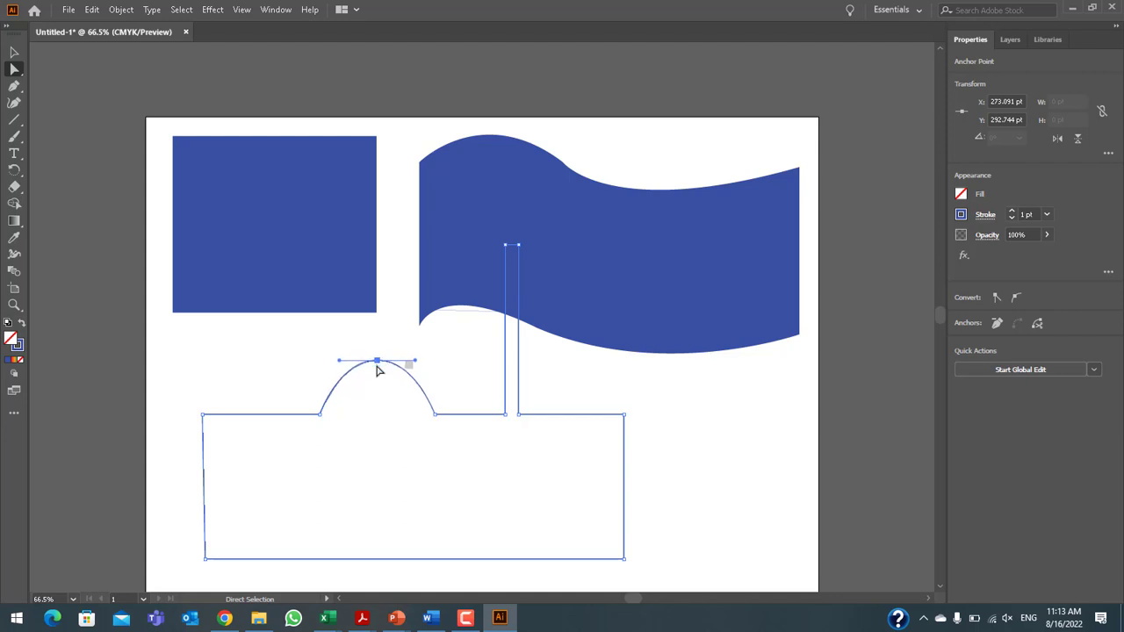
pyautogui.press('Up')
pyautogui.press('Up')
pyautogui.press('Up')
pyautogui.press('Up')
pyautogui.press('Up')
pyautogui.press('Up')
pyautogui.press('Up')
pyautogui.press('Up')
pyautogui.press('Up')
pyautogui.press('Up')
pyautogui.press('Up')
pyautogui.press('Up')
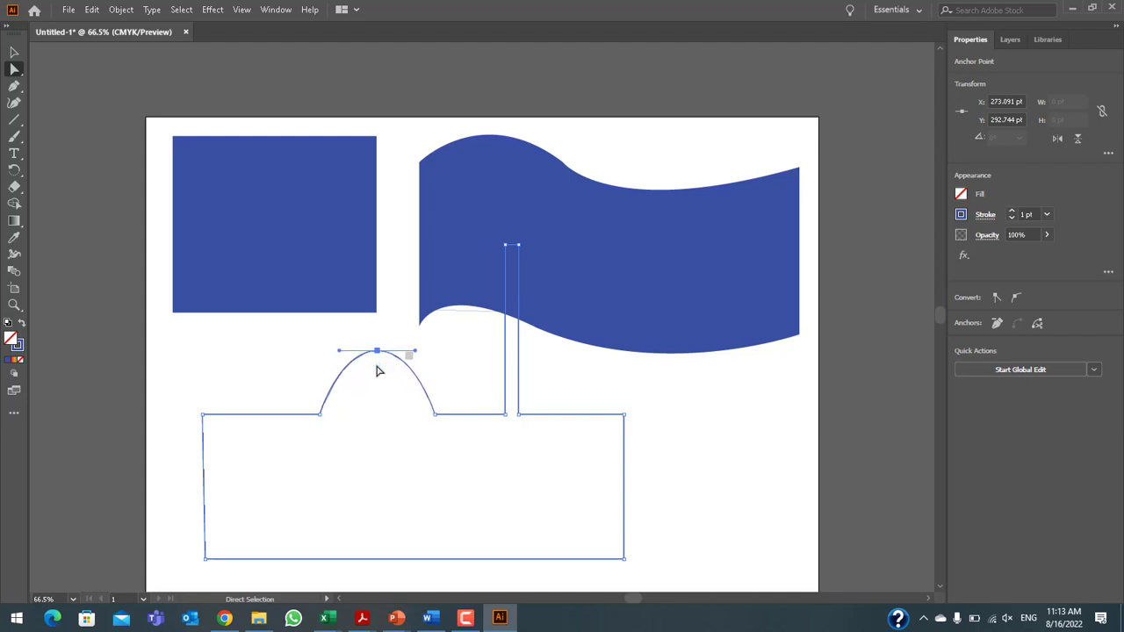
pyautogui.press('Up')
pyautogui.press('Up')
pyautogui.press('Up')
pyautogui.press('Up')
pyautogui.press('Up')
pyautogui.press('Up')
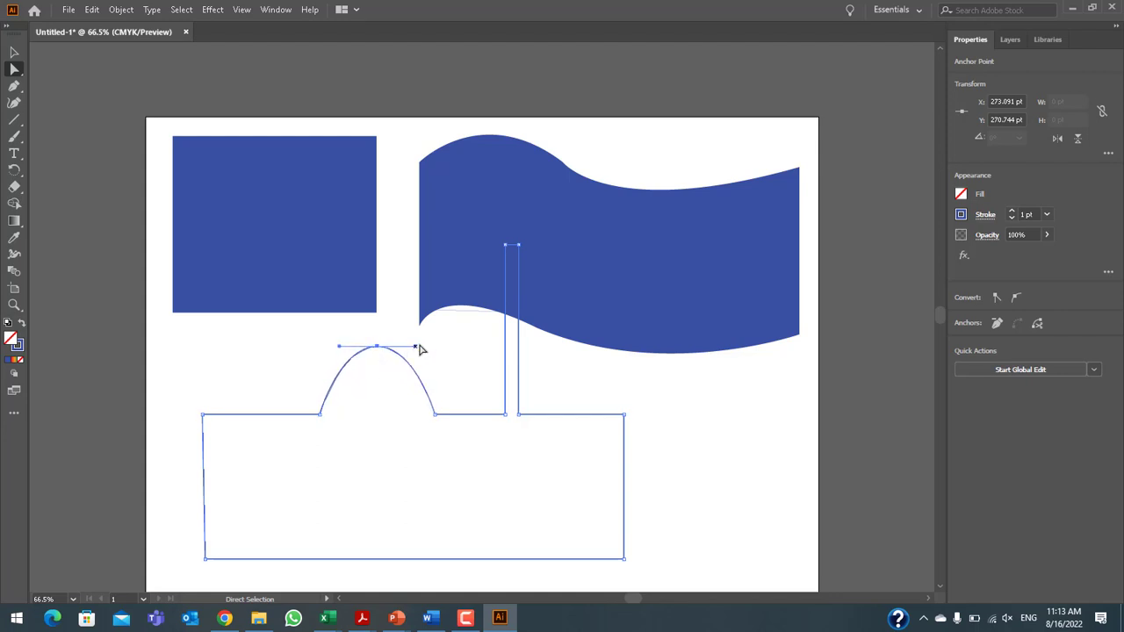
pyautogui.moveTo(417, 348); pyautogui.dragTo(437, 350)
pyautogui.moveTo(337, 350); pyautogui.dragTo(318, 351)
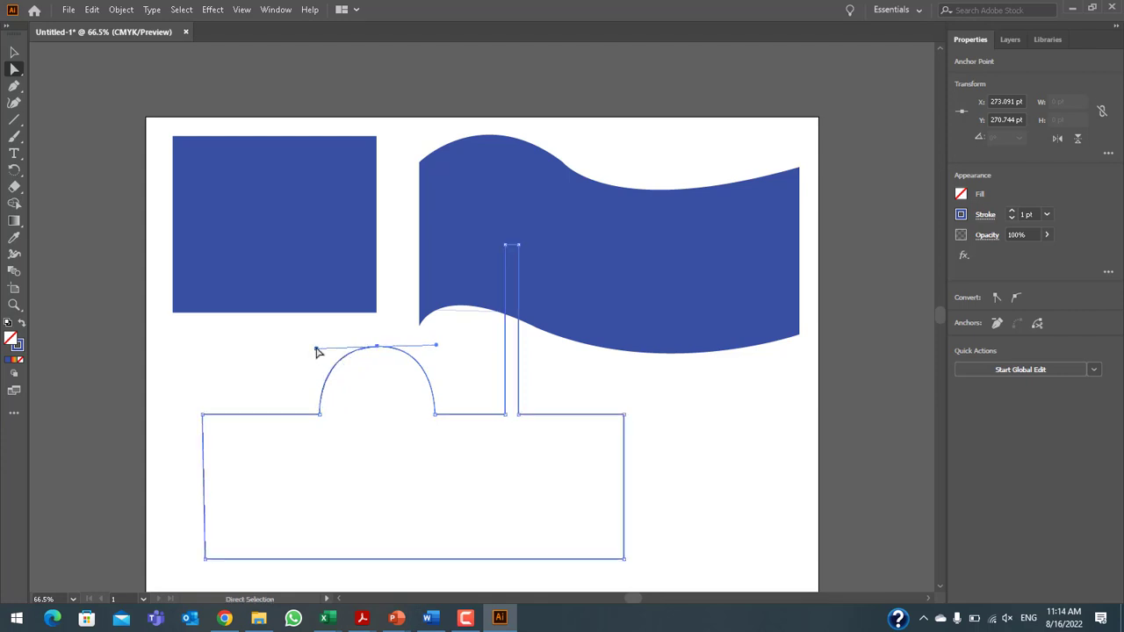
# Fill the domed base and pole with light blue 08B5F2, no outline, then deselect it
pyautogui.click(23, 324)
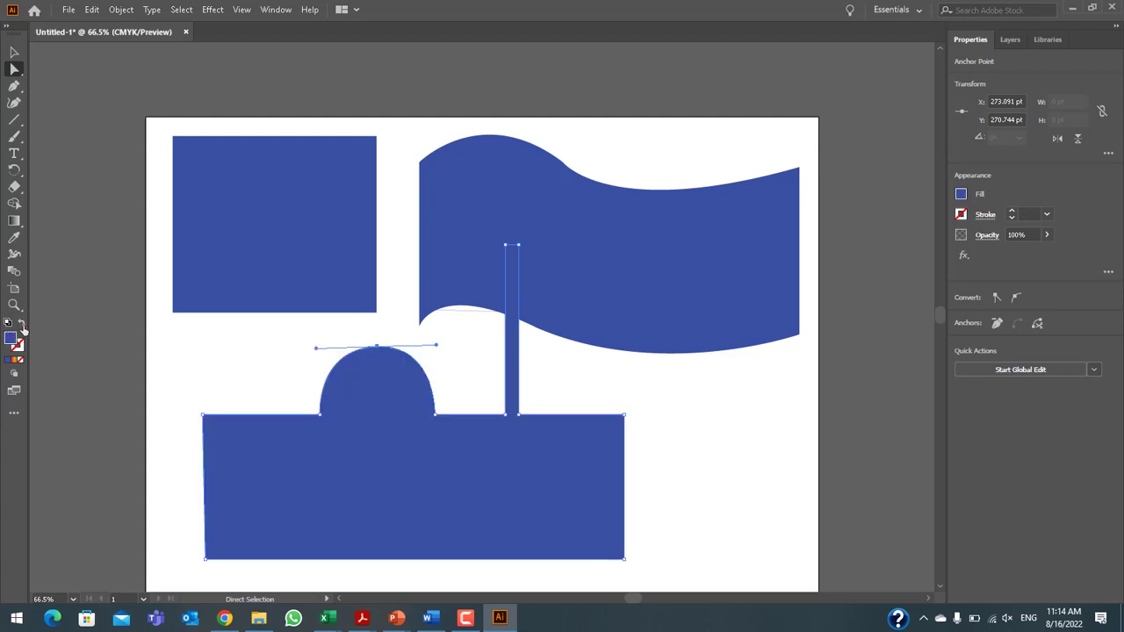
pyautogui.doubleClick(11, 339)
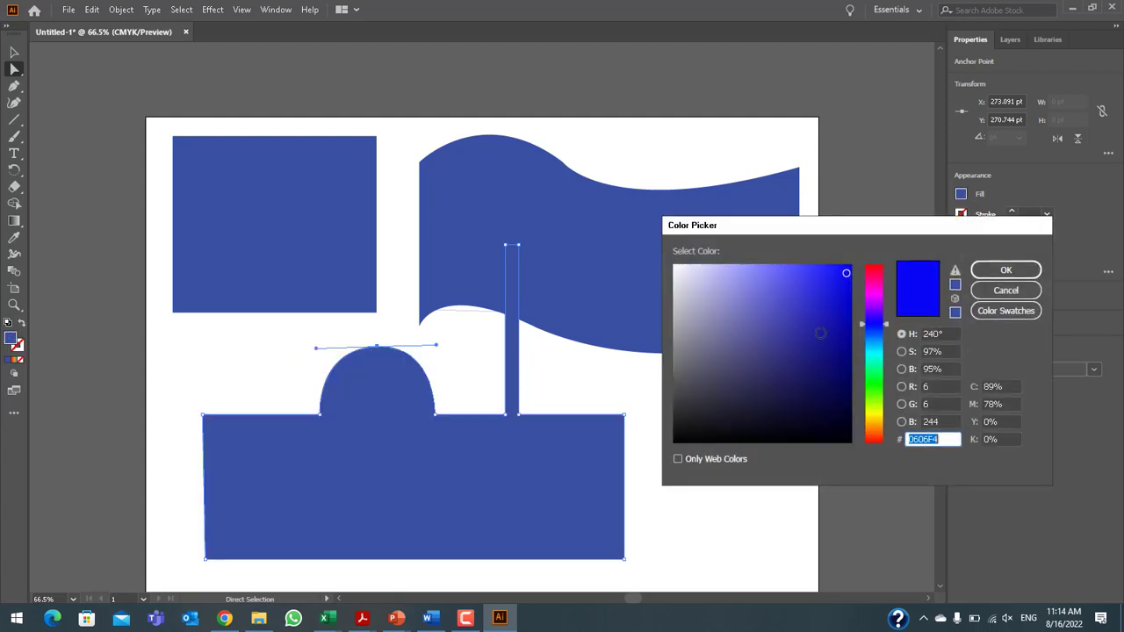
pyautogui.click(878, 348)
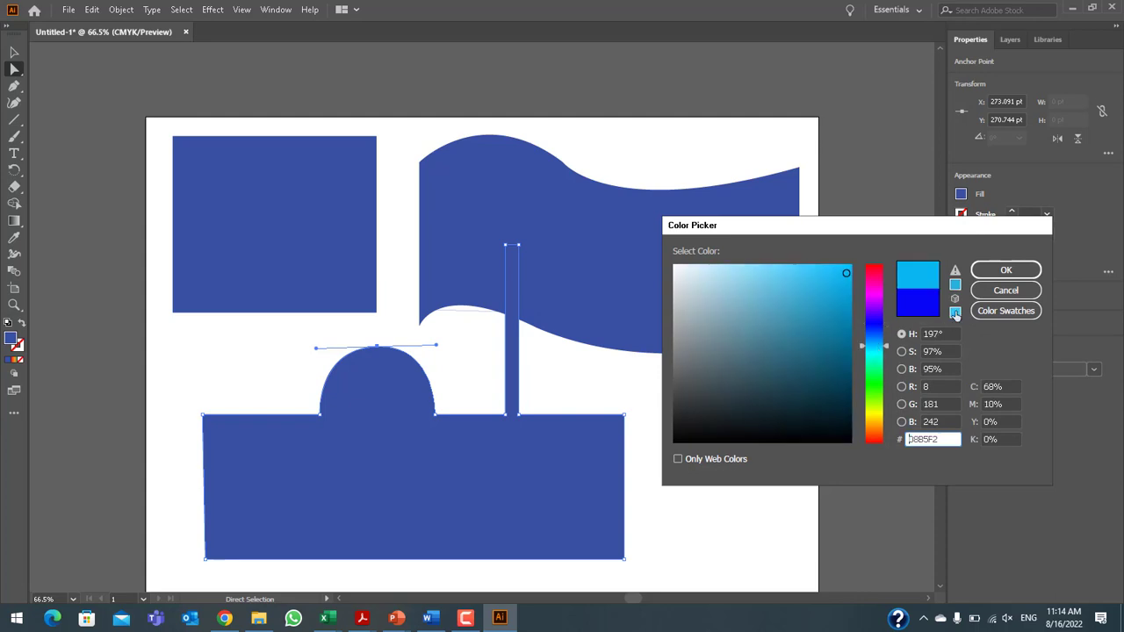
pyautogui.click(987, 272)
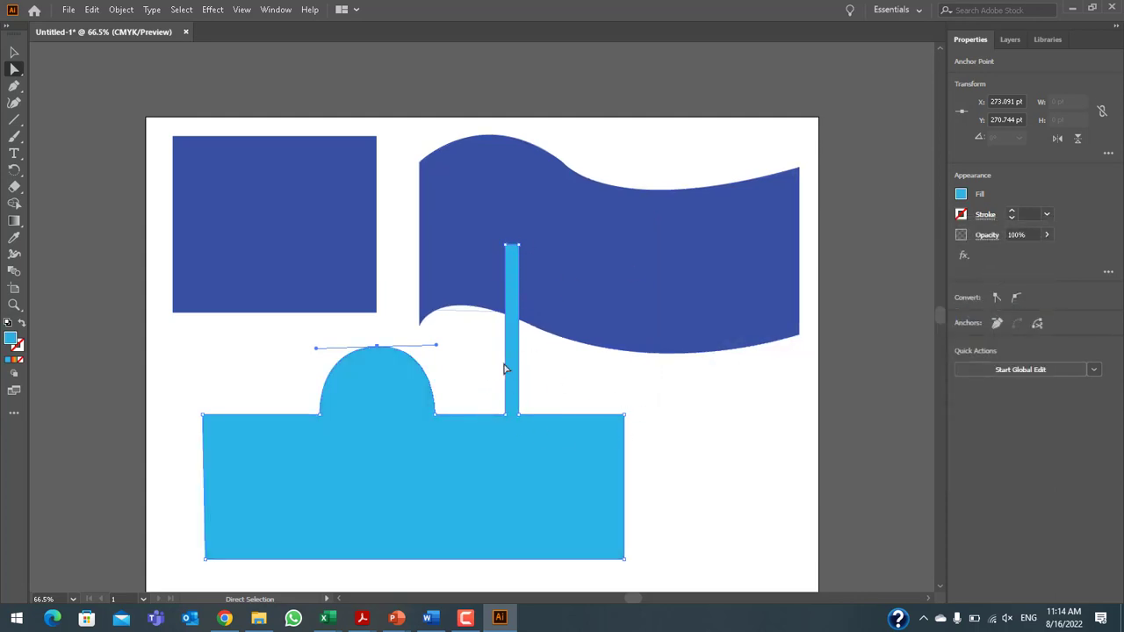
pyautogui.click(664, 494)
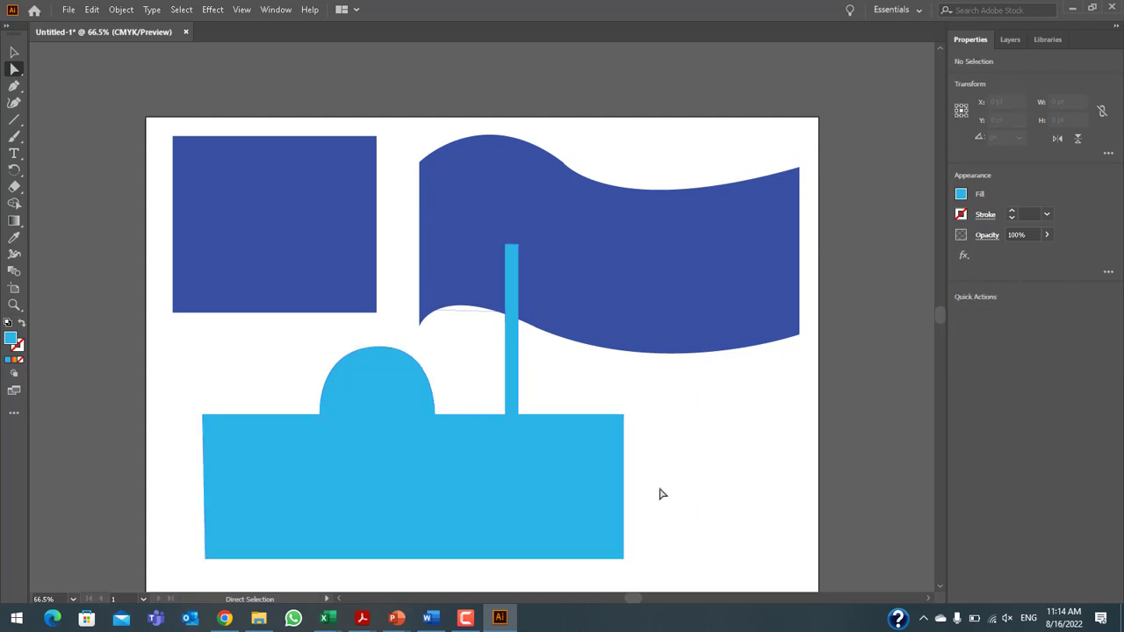
# Open 'AI 002 Draw from sktich.ai' in a new document tab
pyautogui.press('v')
pyautogui.hotkey('ctrl', 'o')
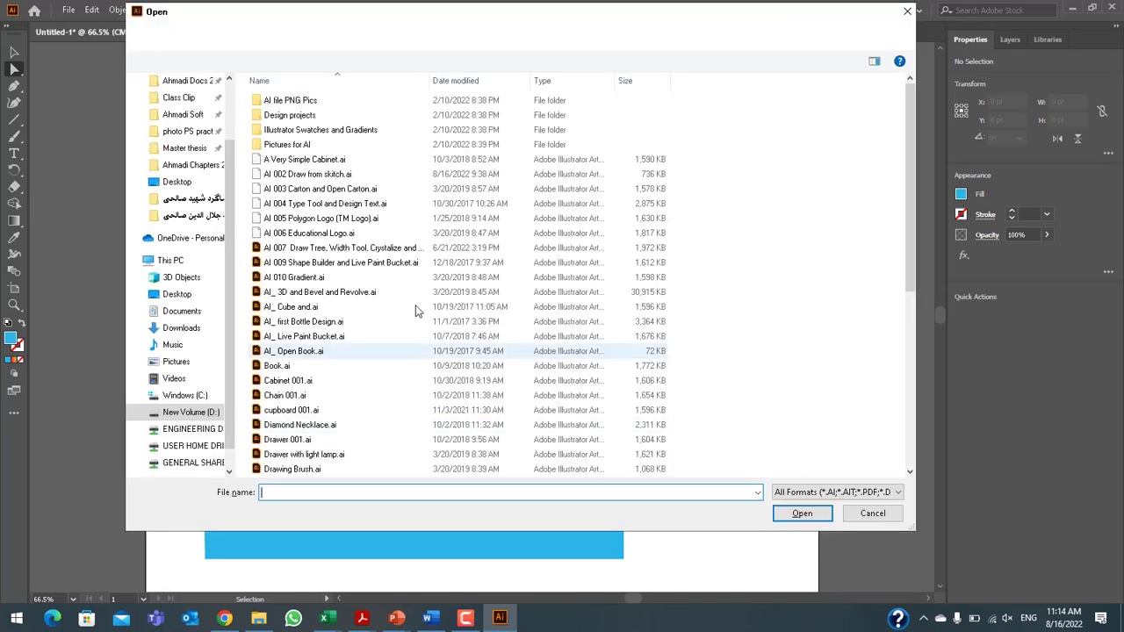
pyautogui.click(308, 174)
pyautogui.click(802, 513)
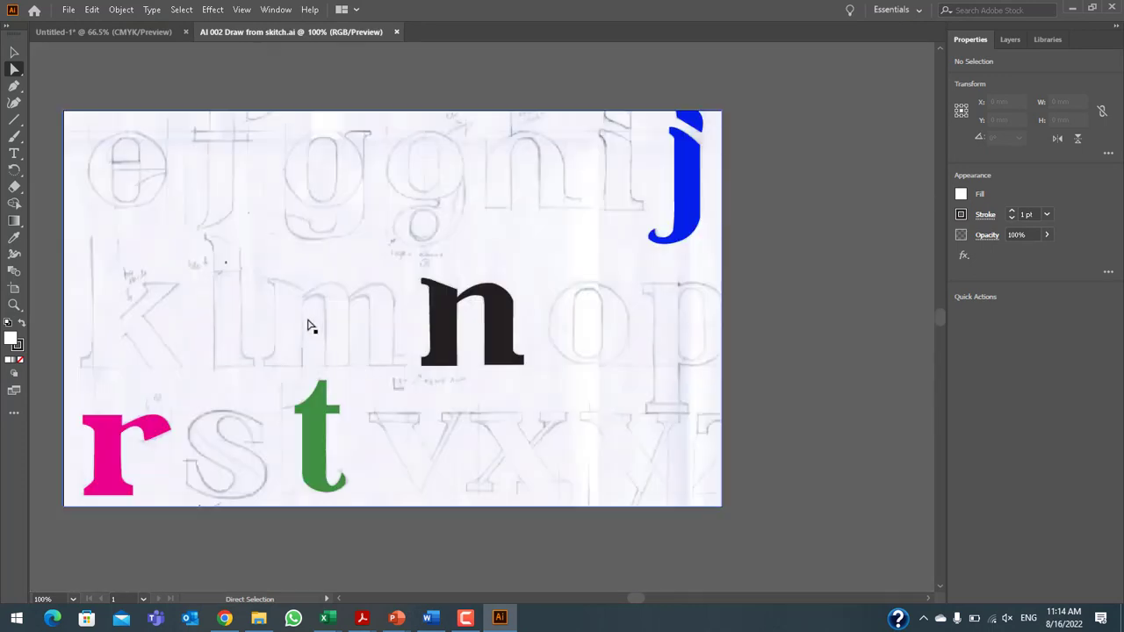
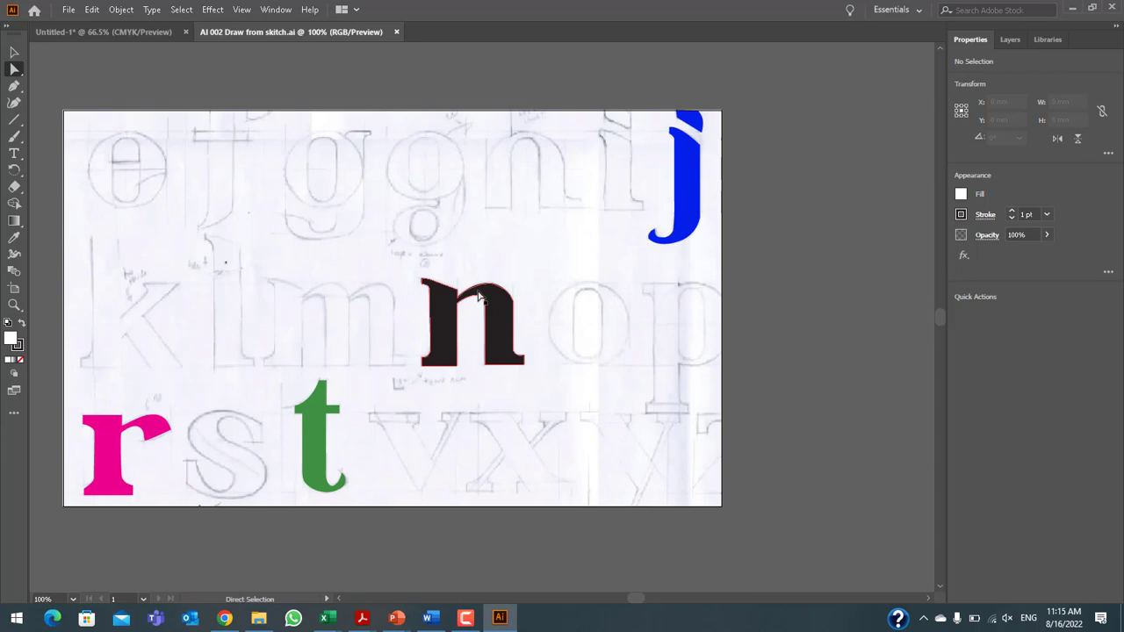
# Close the coloured-letters document and open the sketch image AI 002 Draw from skitch.jpg
pyautogui.click(1024, 40)
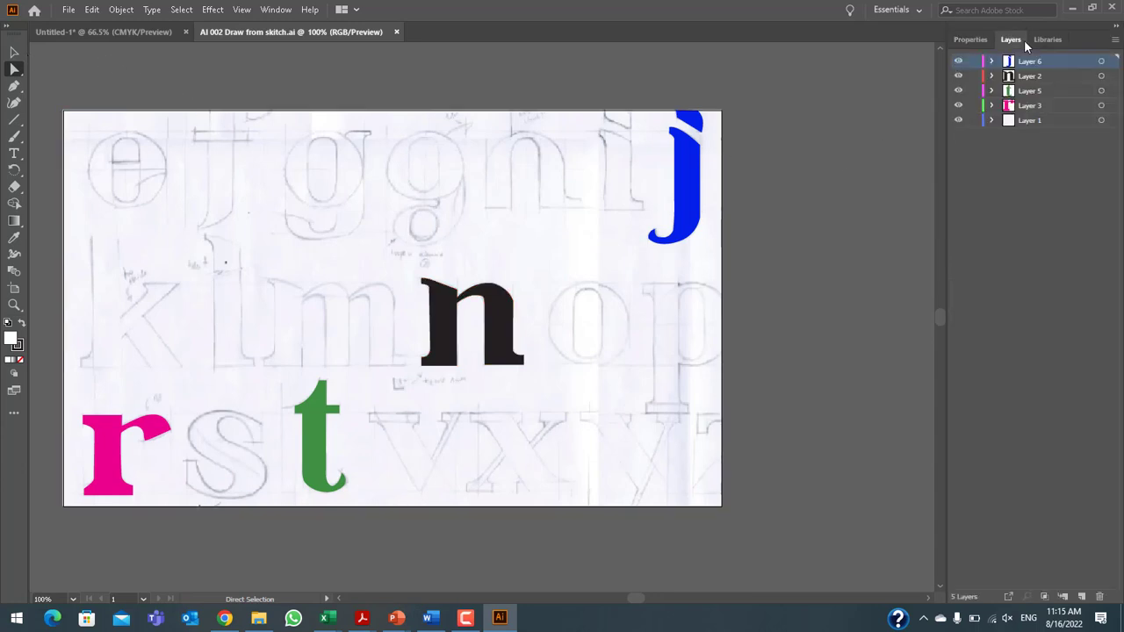
pyautogui.hotkey('ctrl', 'w')
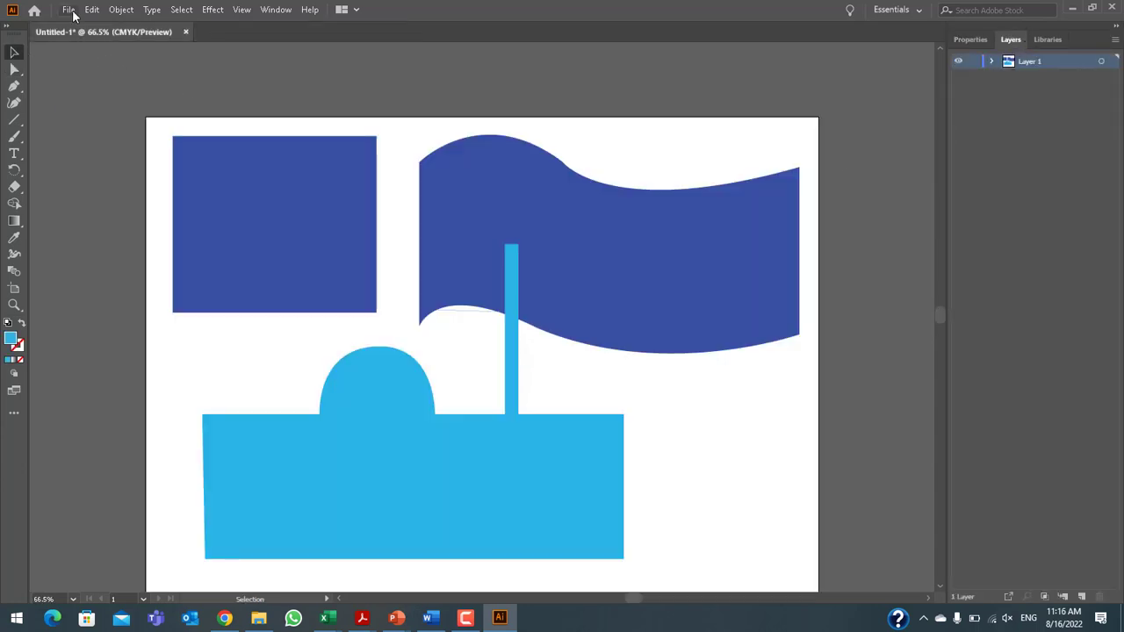
pyautogui.click(70, 11)
pyautogui.click(120, 58)
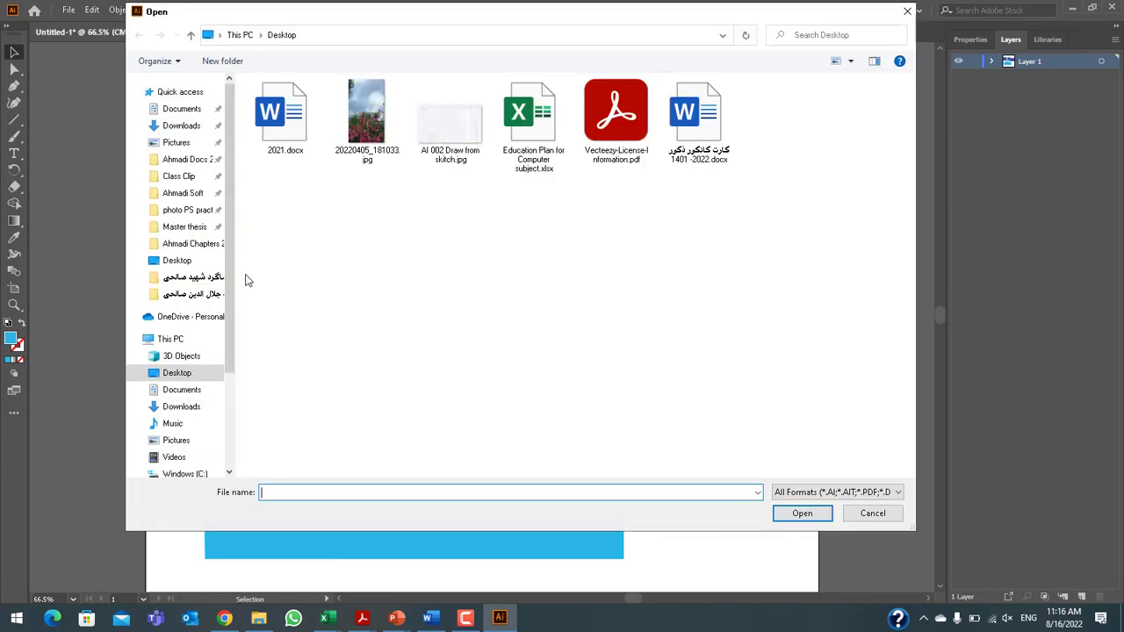
pyautogui.click(464, 123)
pyautogui.click(797, 517)
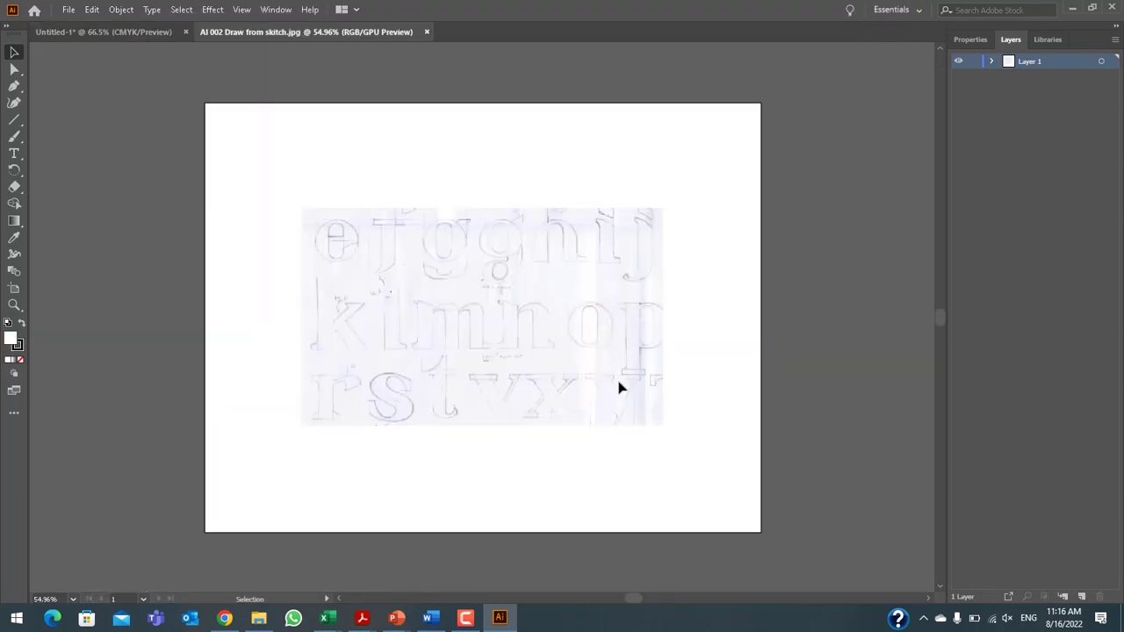
# Move the sketch to the artboard's top-left corner and enlarge it to cover the artboard
pyautogui.click(547, 332)
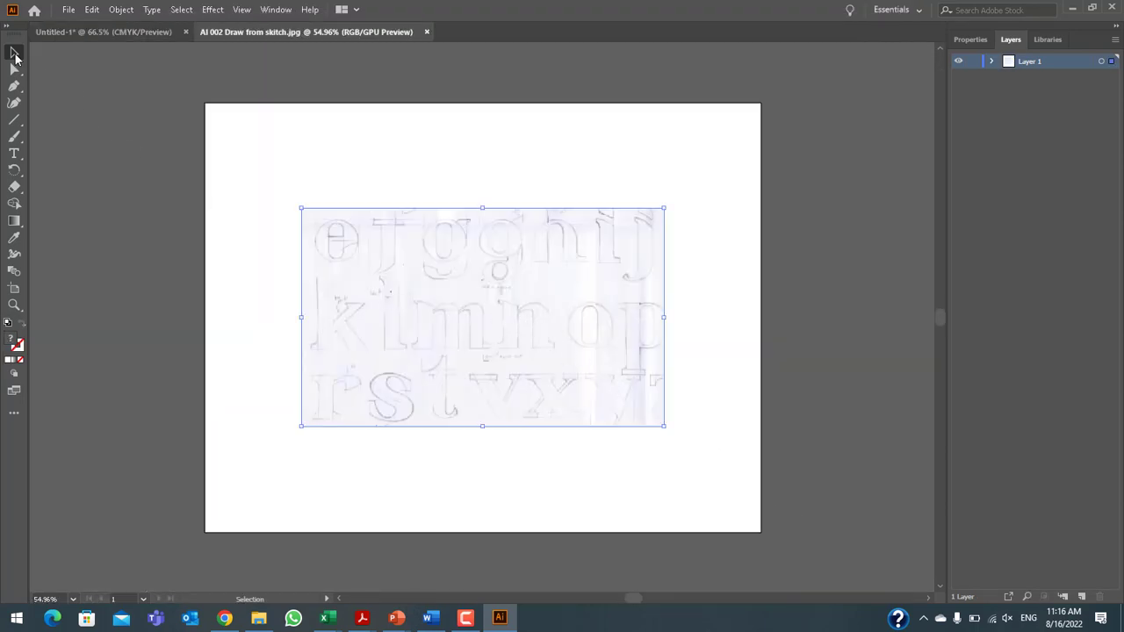
pyautogui.moveTo(431, 294); pyautogui.dragTo(337, 187)
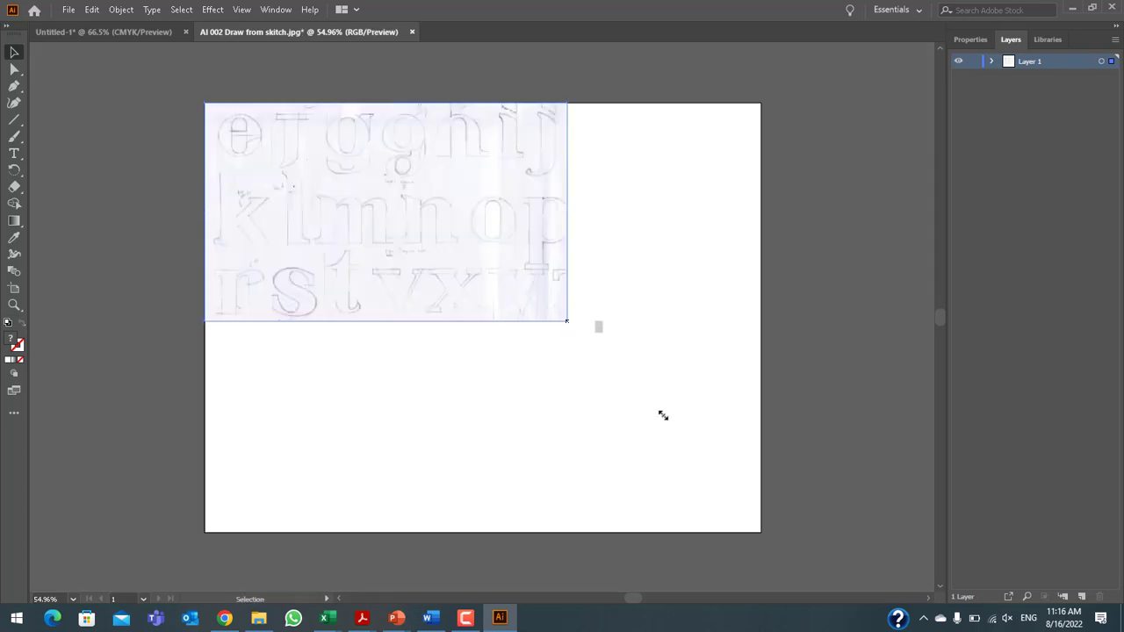
pyautogui.moveTo(663, 416); pyautogui.dragTo(761, 510)
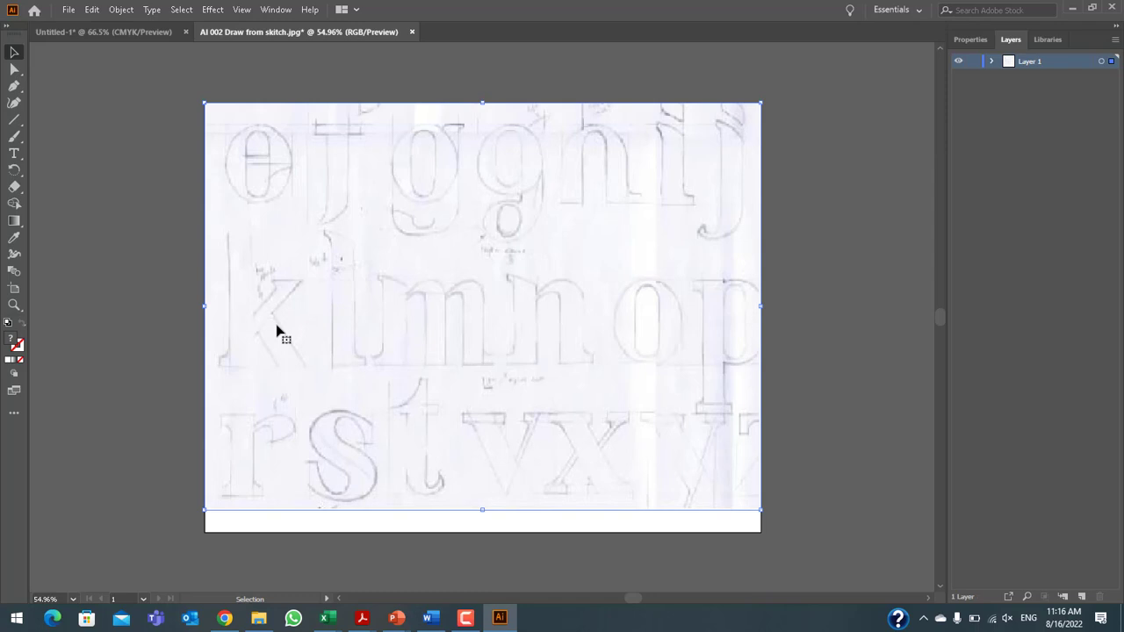
# Lock the sketch image and confirm it can no longer be selected
pyautogui.click(120, 10)
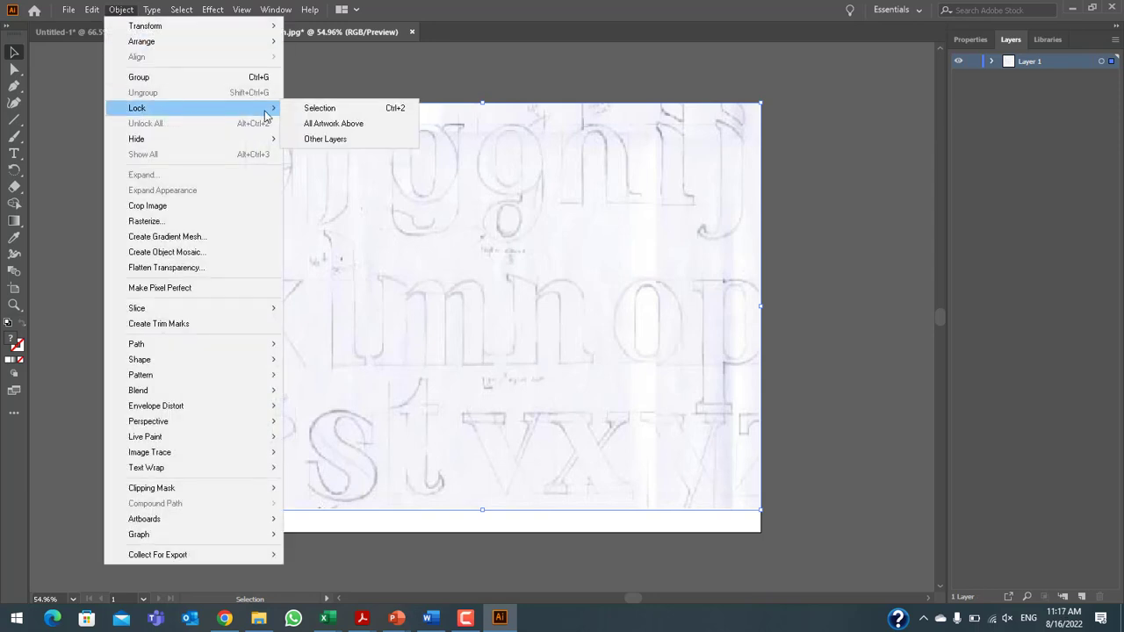
pyautogui.moveTo(137, 108)
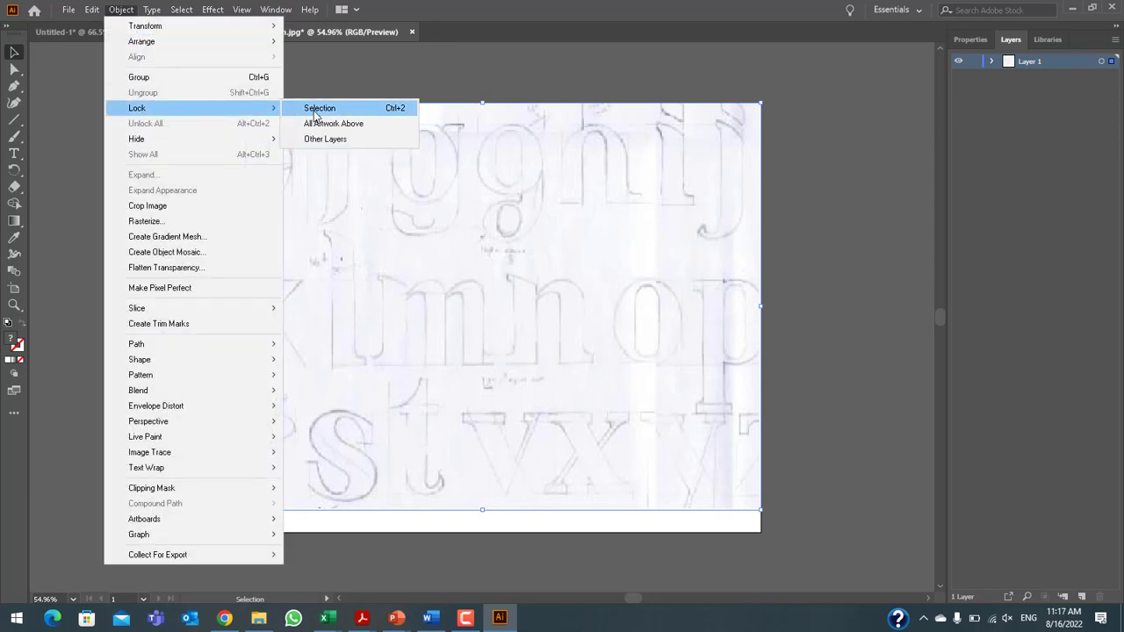
pyautogui.click(318, 108)
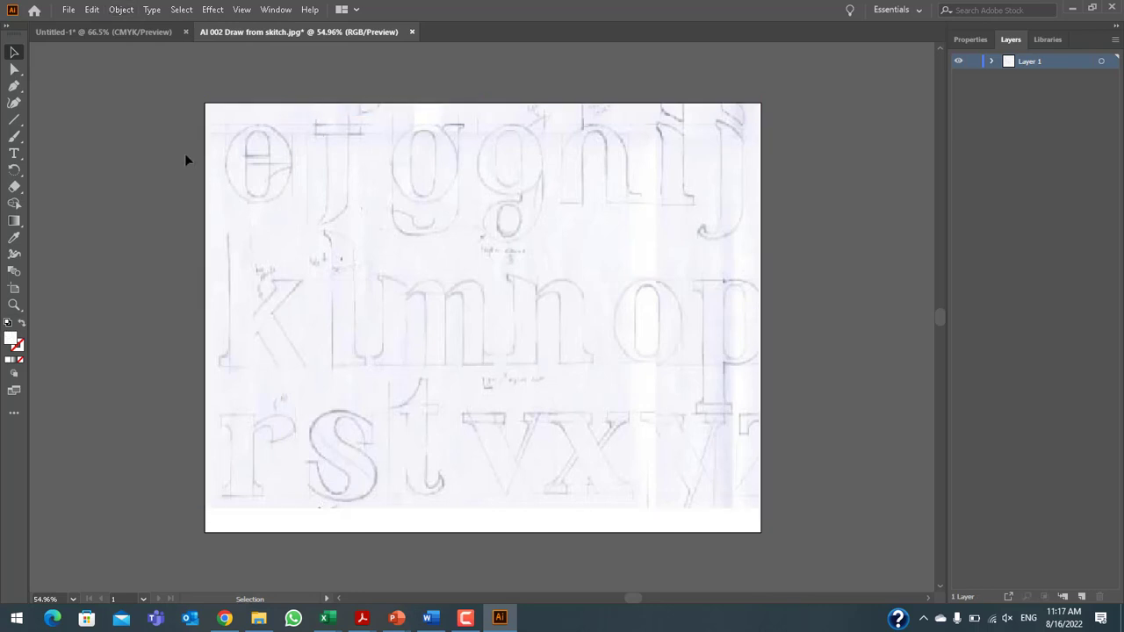
pyautogui.moveTo(184, 143)
pyautogui.mouseDown()
pyautogui.moveTo(365, 229)
pyautogui.moveTo(326, 392)
pyautogui.mouseUp()
# Zoom to 300% over the sketched r, centre it in view, and pick the Pen tool
pyautogui.scroll(5, 253, 483)
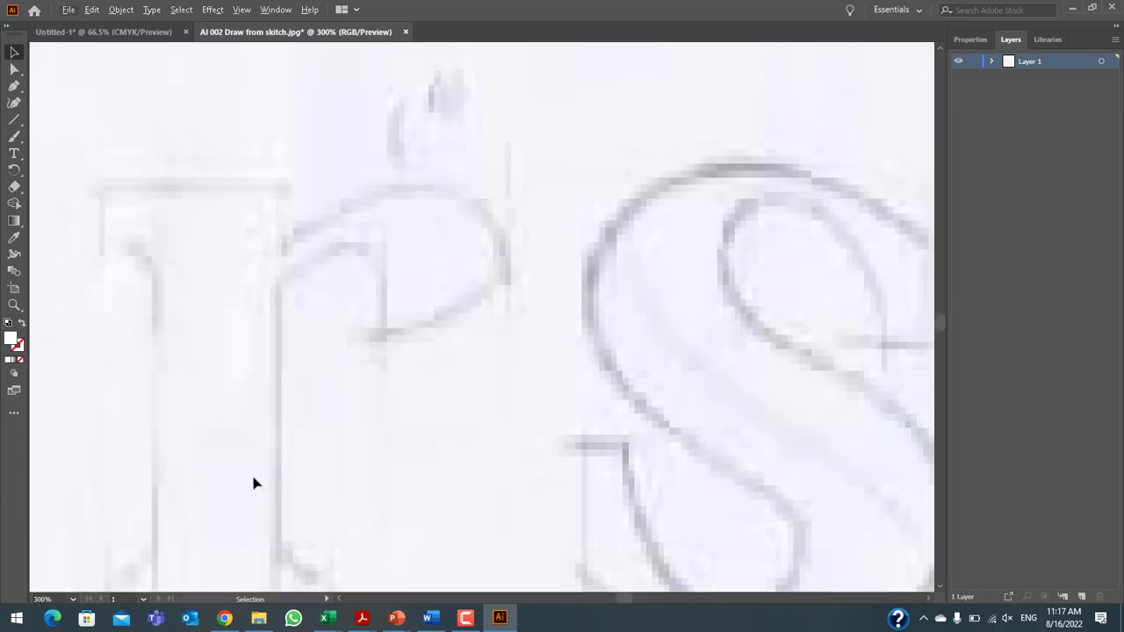
pyautogui.moveTo(131, 425)
pyautogui.mouseDown()
pyautogui.moveTo(282, 373)
pyautogui.moveTo(308, 342)
pyautogui.moveTo(274, 322)
pyautogui.mouseUp()
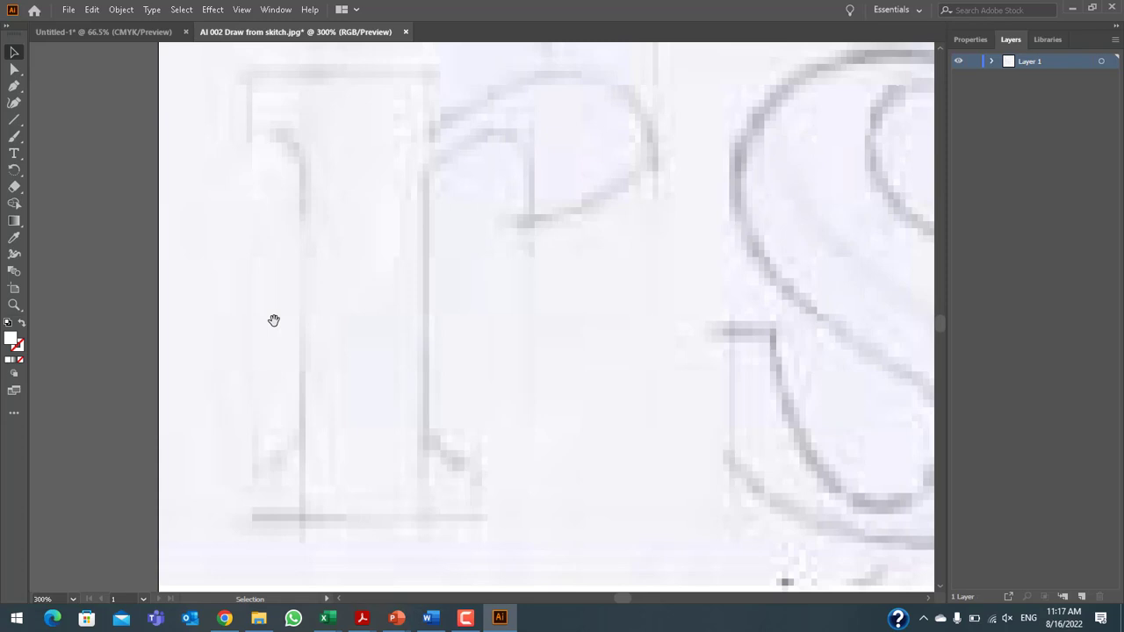
pyautogui.click(13, 87)
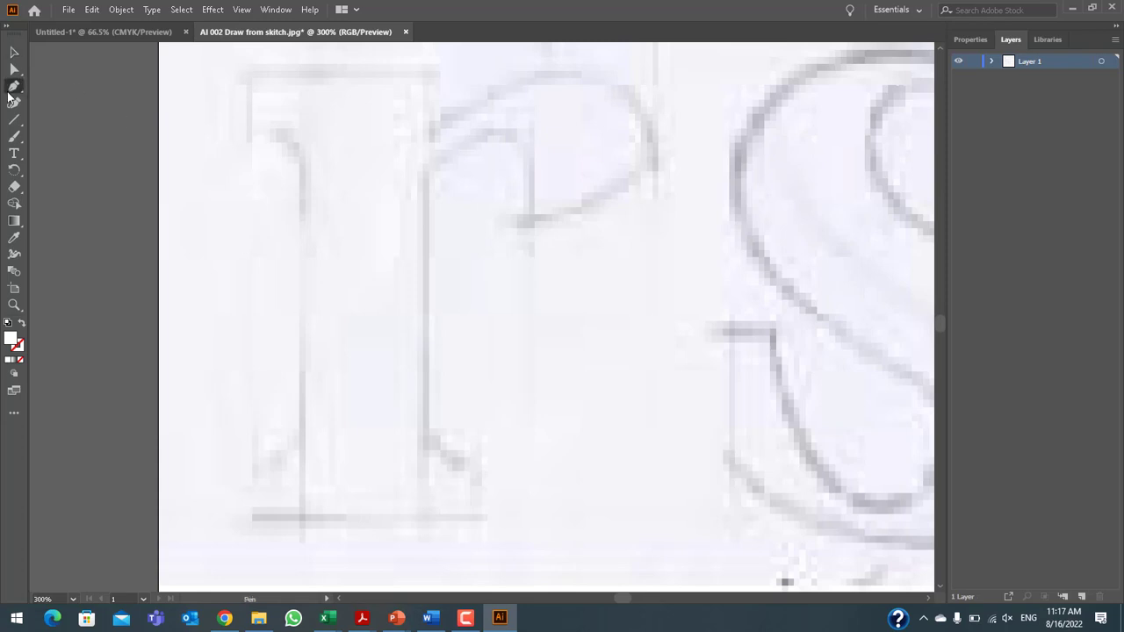
# Start the r's outline along the top serif, with black stroke and no fill
pyautogui.click(236, 63)
pyautogui.keyDown('shift'); pyautogui.click(440, 64); pyautogui.keyUp('shift')
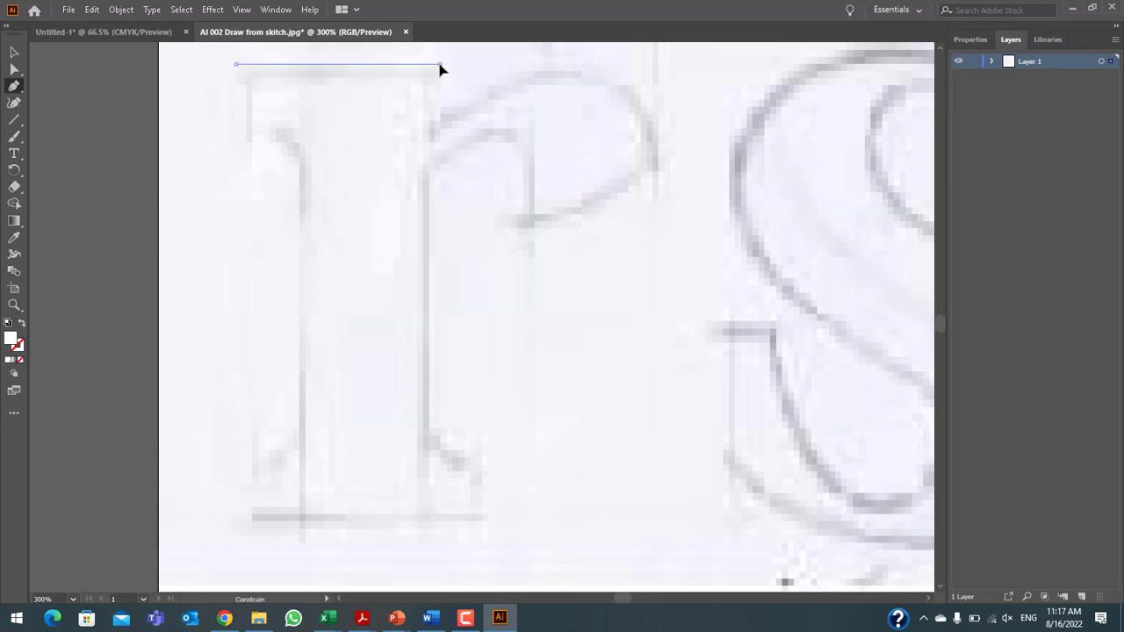
pyautogui.click(439, 118)
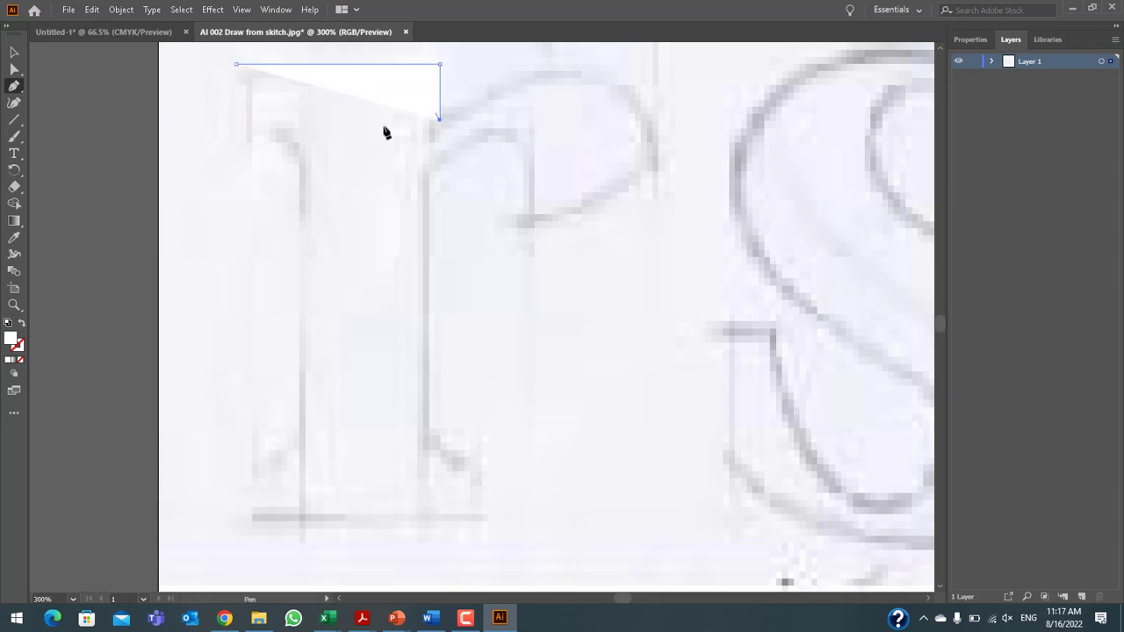
pyautogui.click(8, 323)
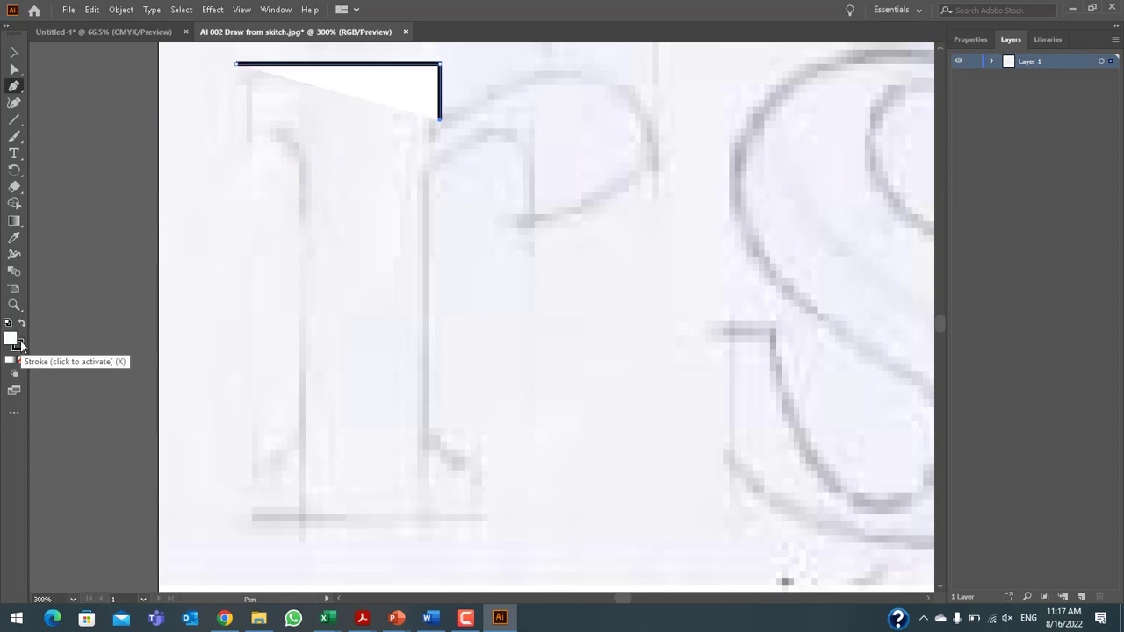
pyautogui.click(20, 360)
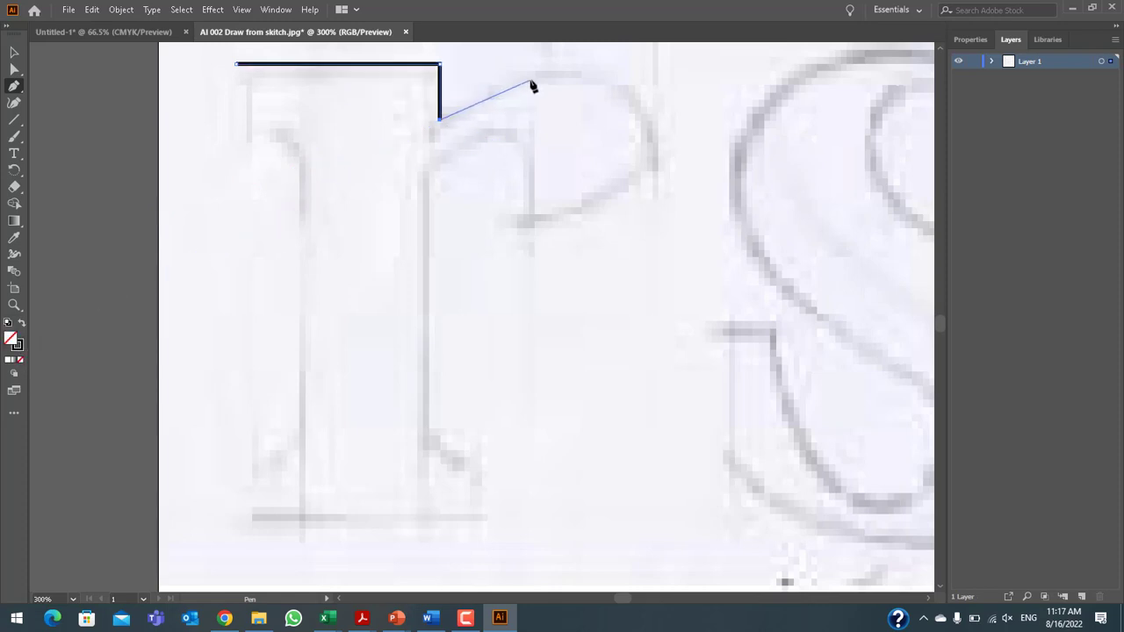
# Trace the curved arch of the r, its ear and inner curve back to the stem
pyautogui.moveTo(525, 81); pyautogui.dragTo(556, 80)
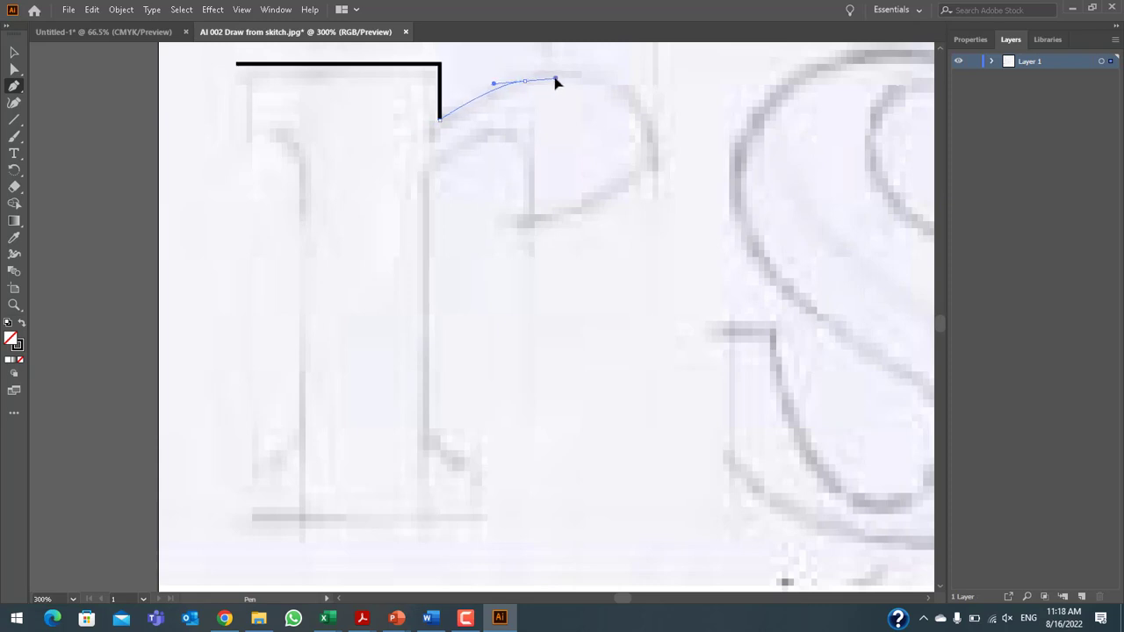
pyautogui.moveTo(556, 80); pyautogui.dragTo(666, 107)
pyautogui.hotkey('ctrl', 'z')
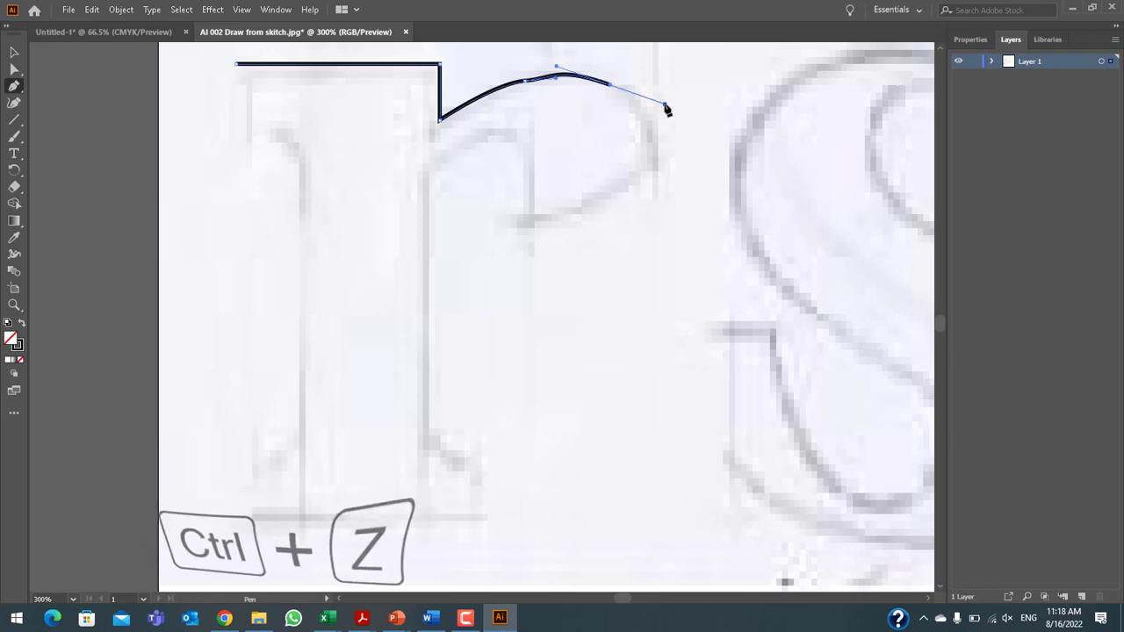
pyautogui.click(525, 82)
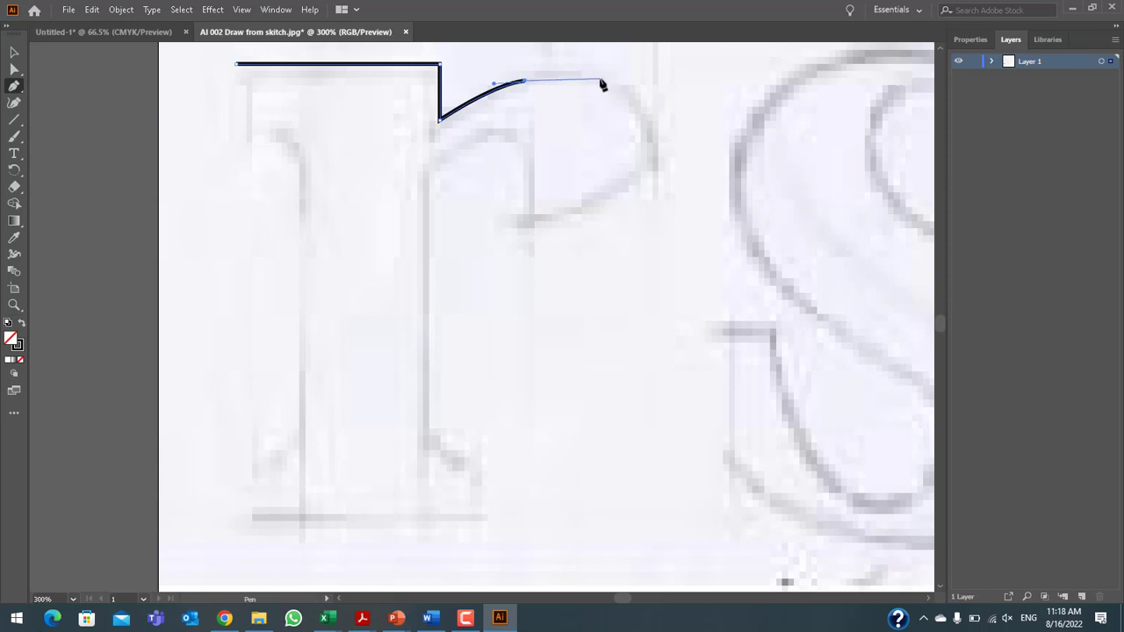
pyautogui.moveTo(606, 84); pyautogui.dragTo(651, 95)
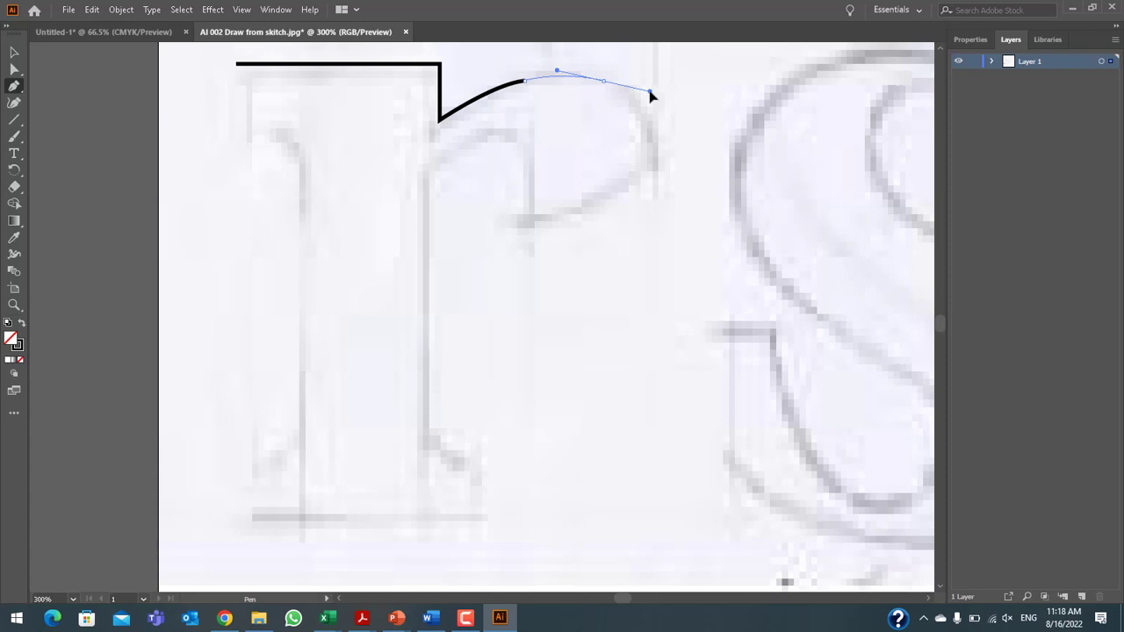
pyautogui.moveTo(651, 171); pyautogui.dragTo(579, 215)
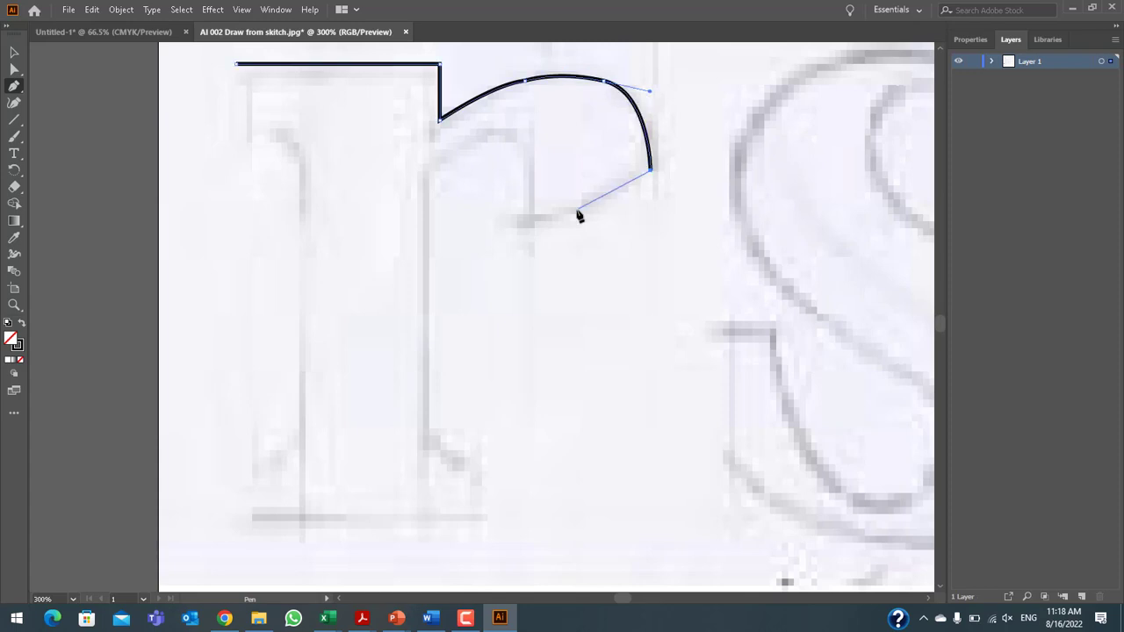
pyautogui.click(529, 218)
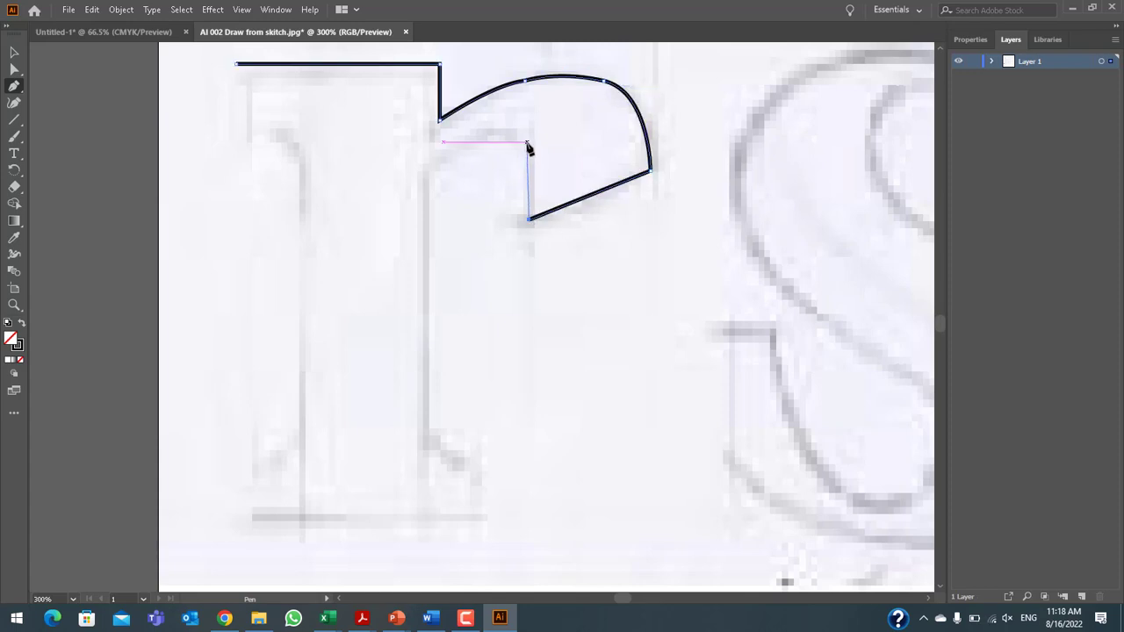
pyautogui.click(527, 141)
pyautogui.moveTo(426, 172); pyautogui.dragTo(423, 188)
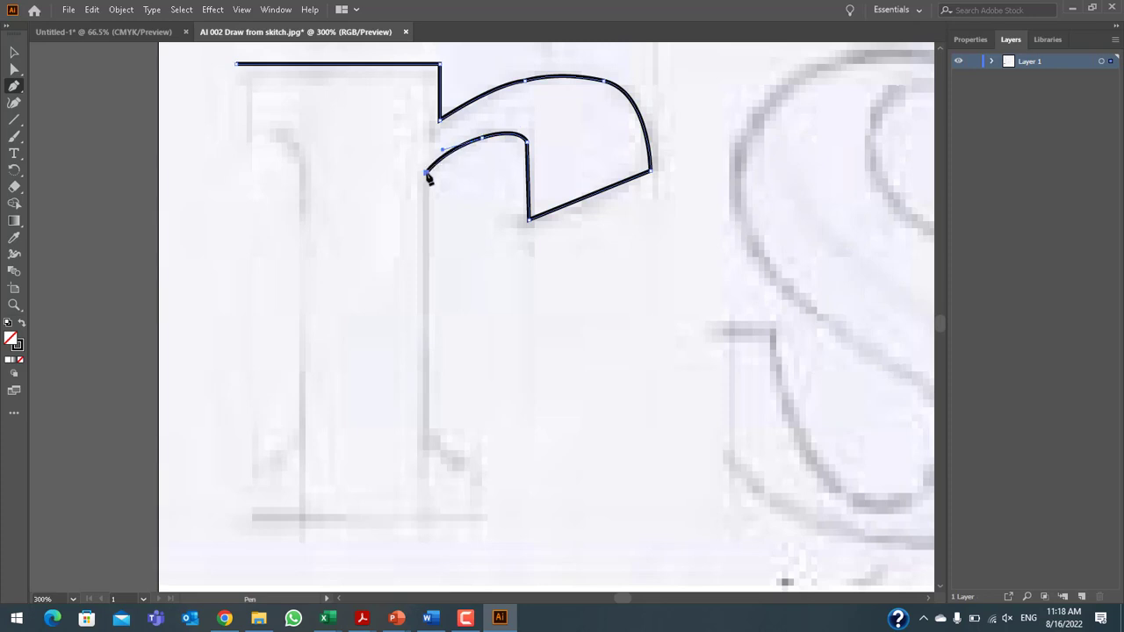
# Trace the stem and bottom serif, close the path, and swap to solid black fill
pyautogui.click(426, 442)
pyautogui.click(479, 461)
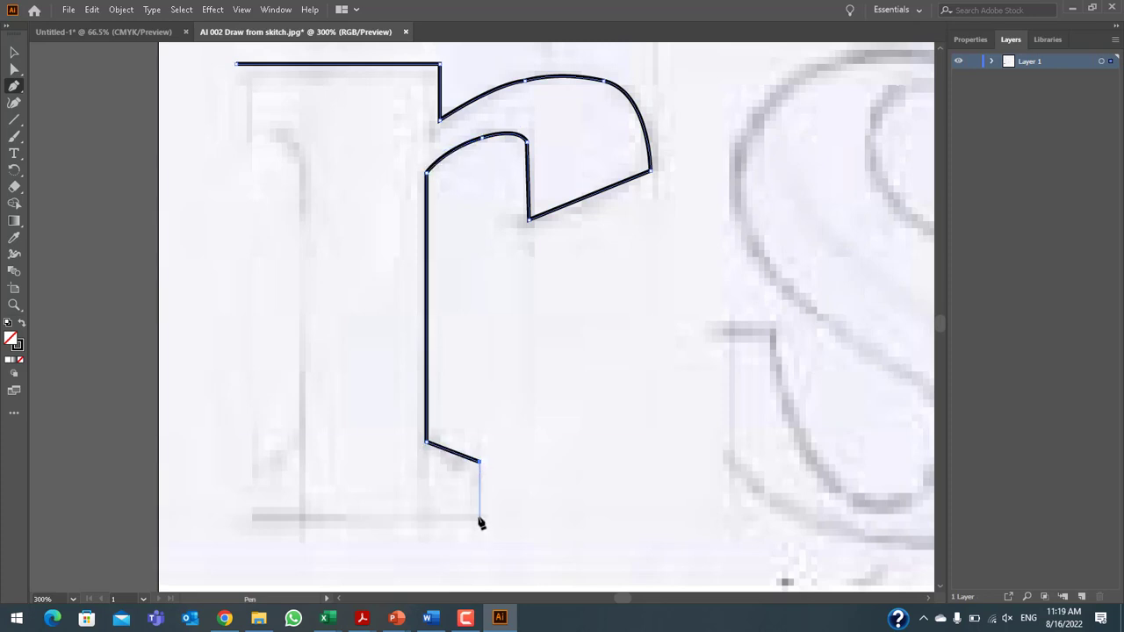
pyautogui.click(480, 518)
pyautogui.click(255, 518)
pyautogui.click(255, 473)
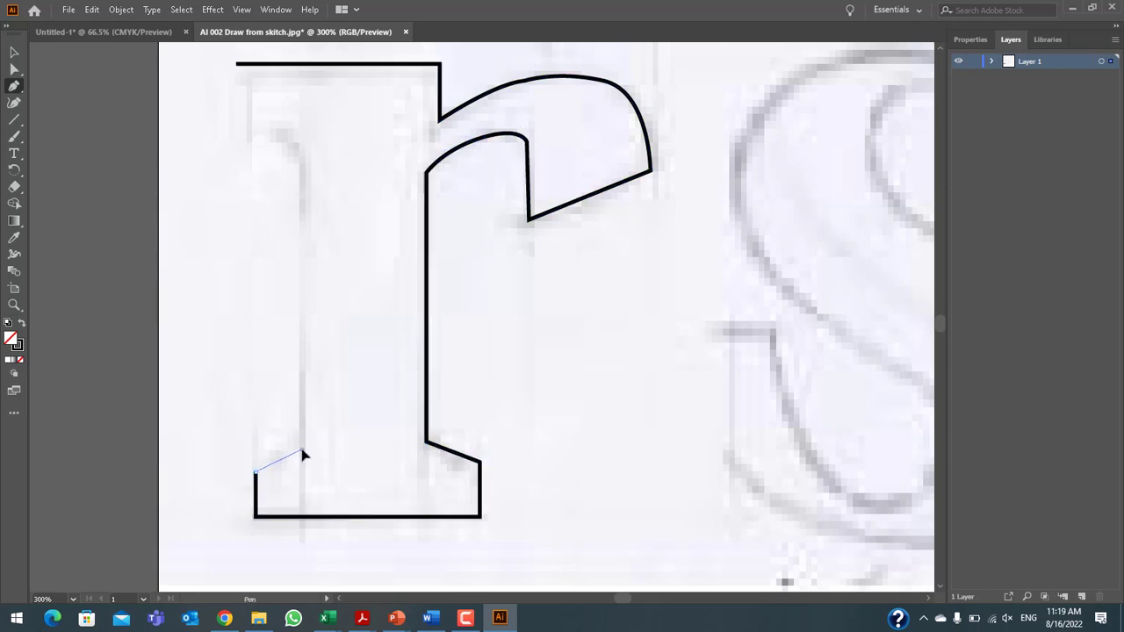
pyautogui.click(302, 450)
pyautogui.click(303, 160)
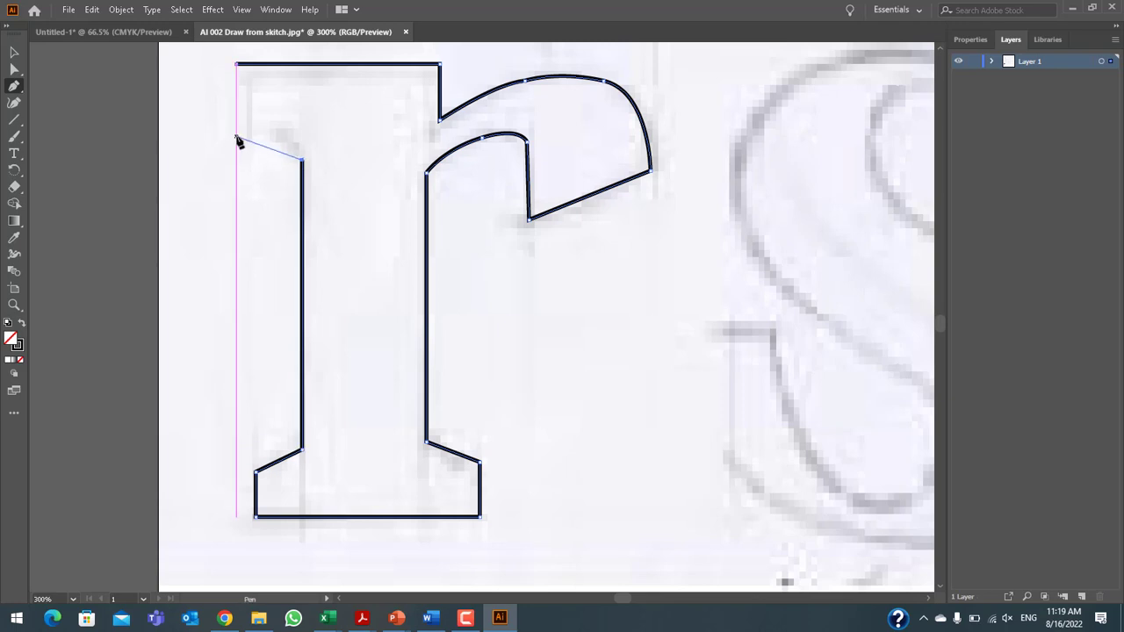
pyautogui.click(236, 138)
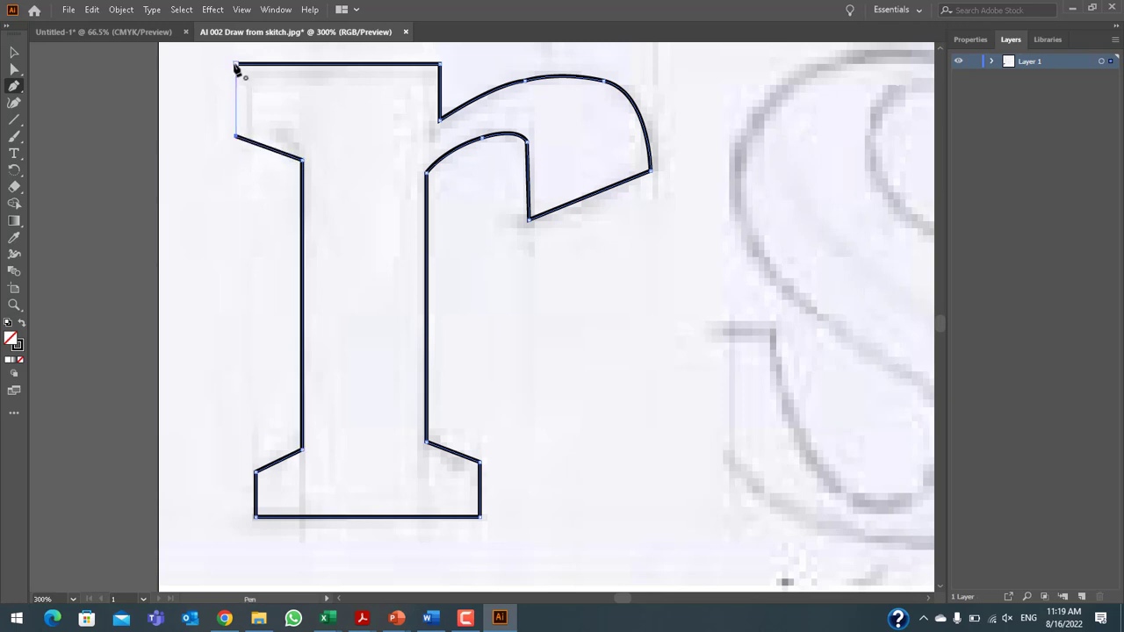
pyautogui.click(235, 64)
pyautogui.click(23, 325)
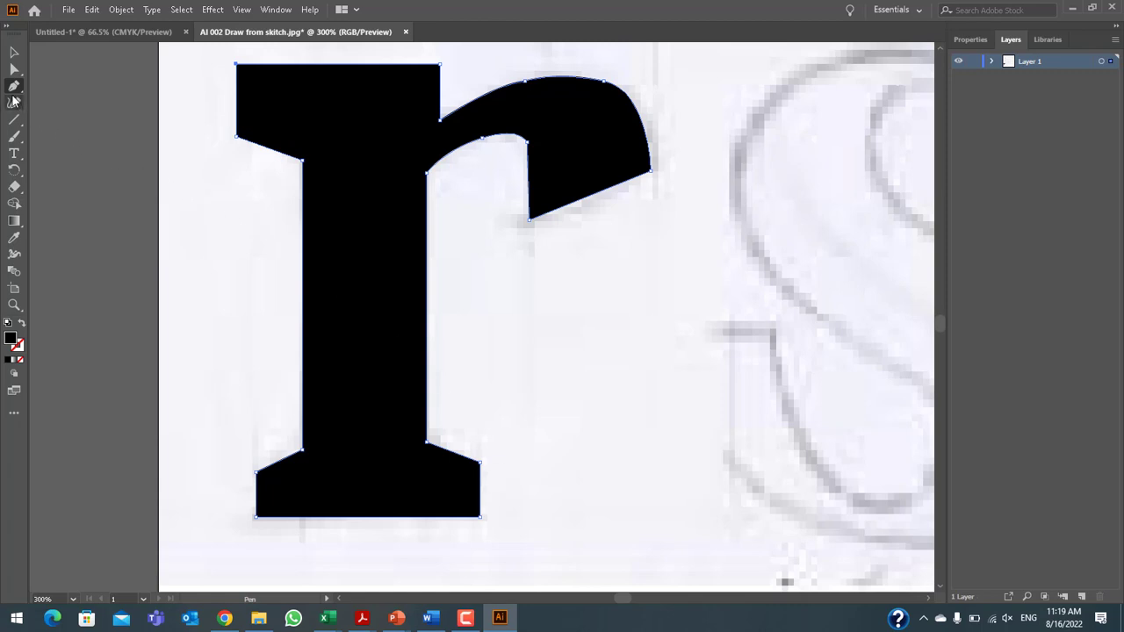
# Pull curve handles from the inner arch-stem corner anchor and refine the handle to round it
pyautogui.click(14, 68)
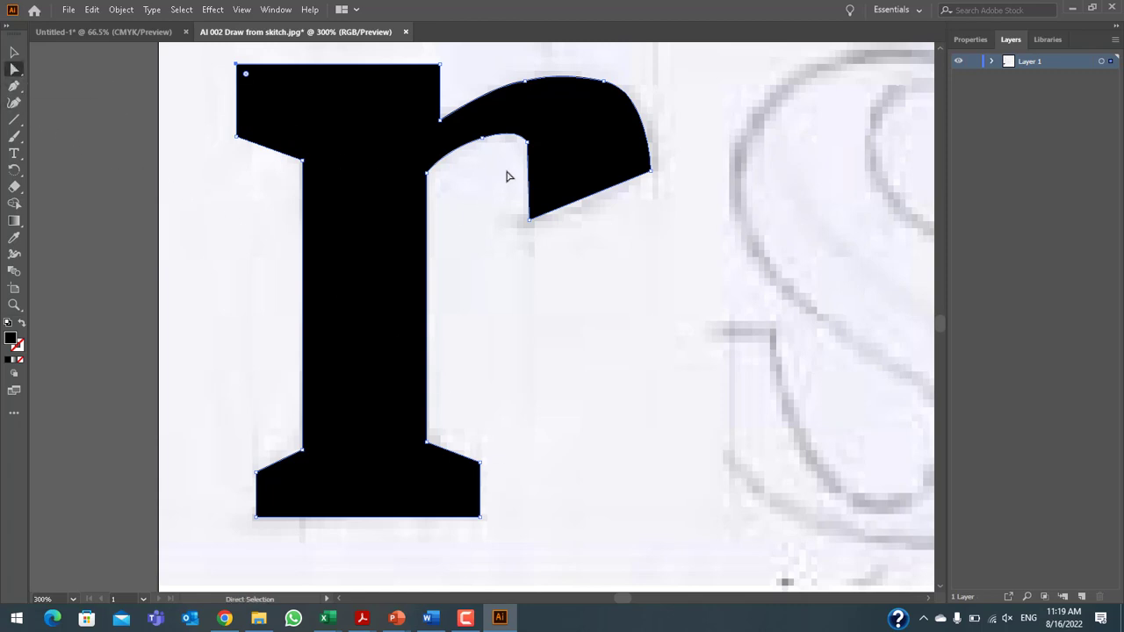
pyautogui.press('alt')
pyautogui.scroll(5, 525, 151)
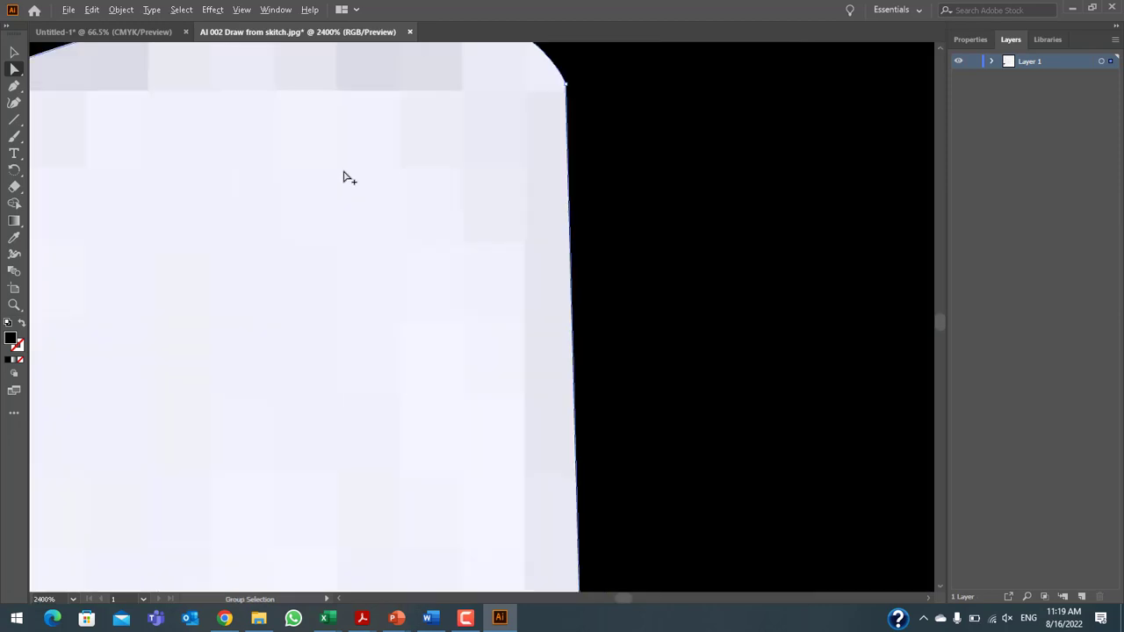
pyautogui.scroll(1, 350, 178)
pyautogui.click(408, 161)
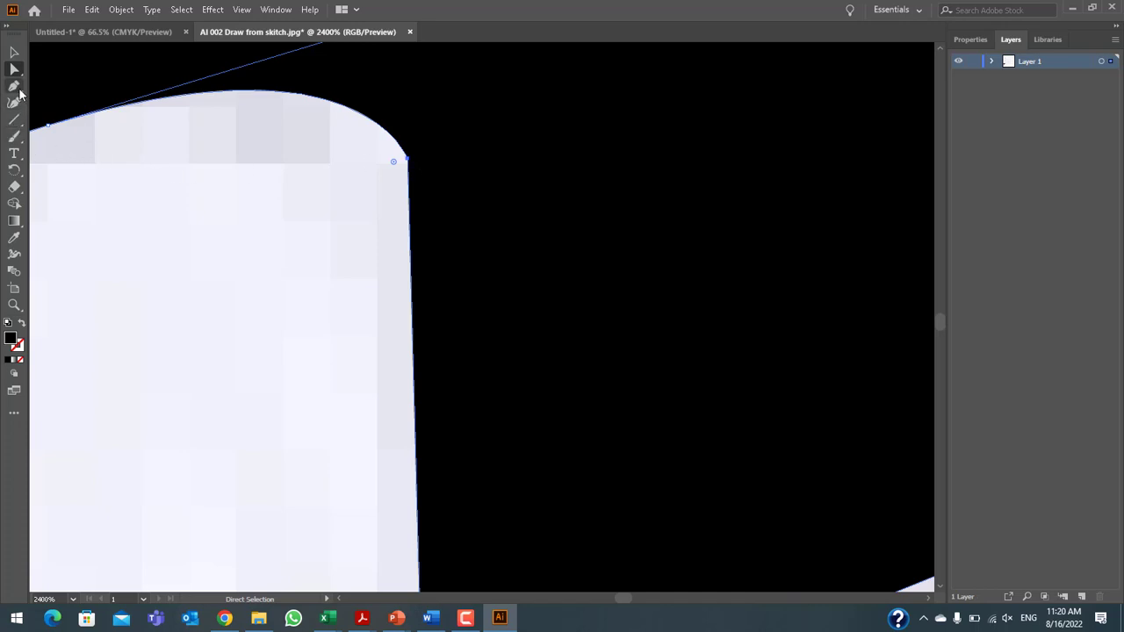
pyautogui.click(16, 88)
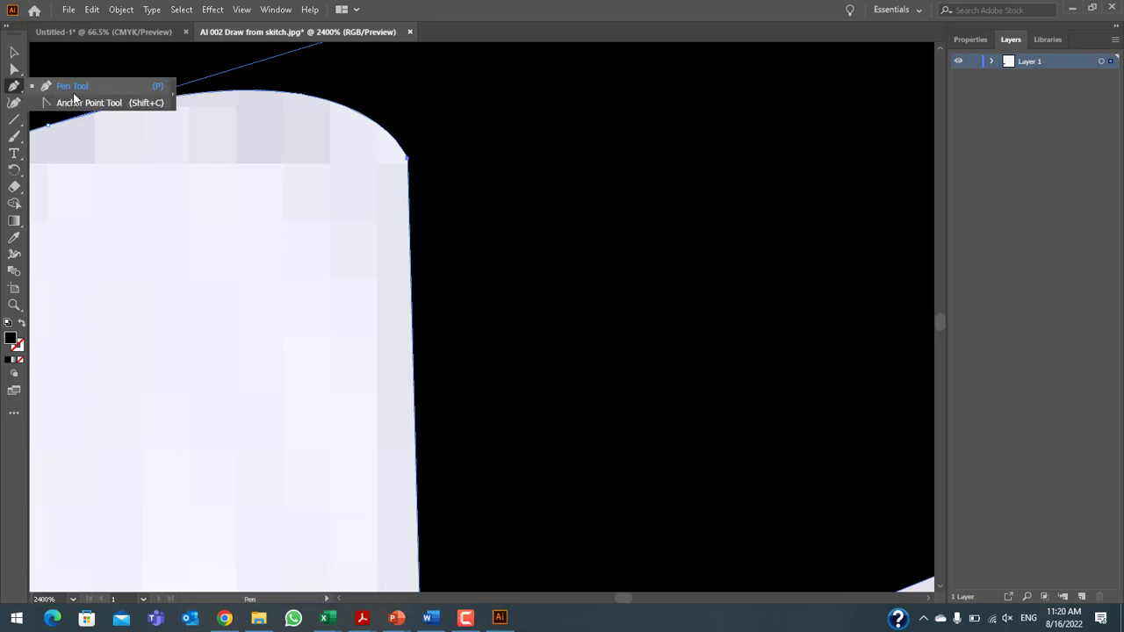
pyautogui.moveTo(17, 88); pyautogui.dragTo(86, 85)
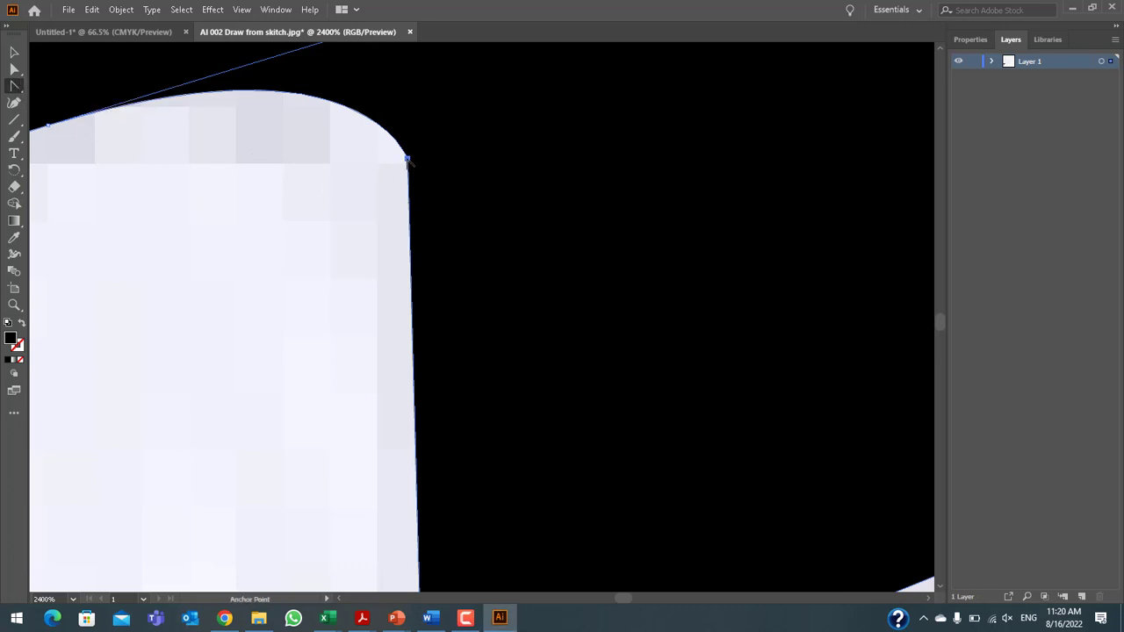
pyautogui.moveTo(407, 160)
pyautogui.mouseDown()
pyautogui.moveTo(400, 150)
pyautogui.moveTo(404, 175)
pyautogui.mouseUp()
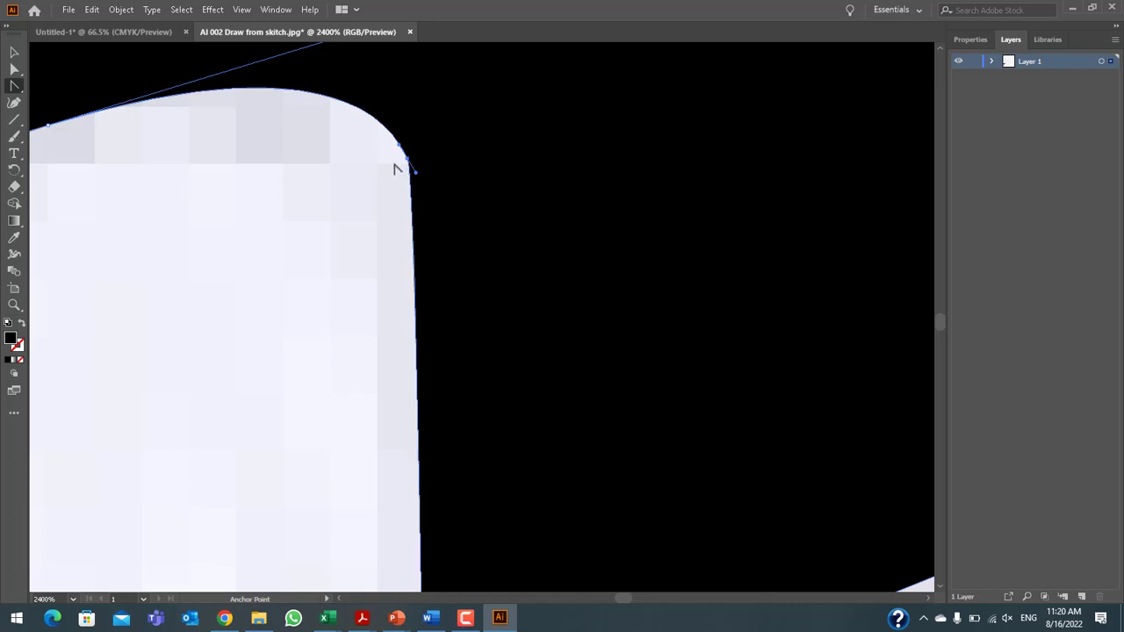
pyautogui.click(14, 68)
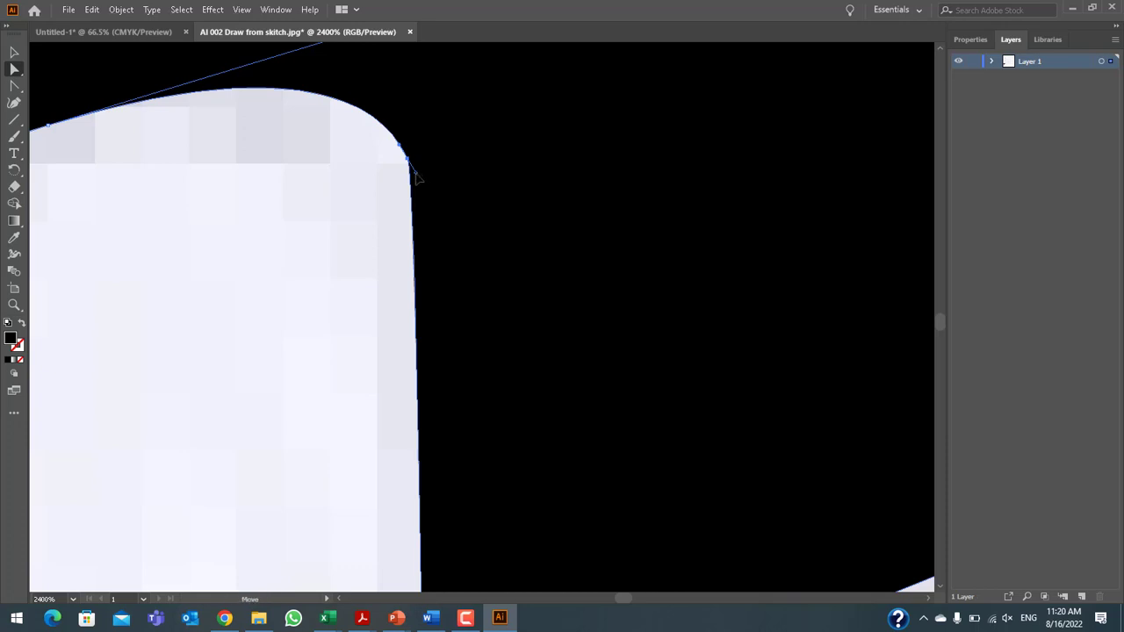
pyautogui.moveTo(418, 179); pyautogui.dragTo(424, 179)
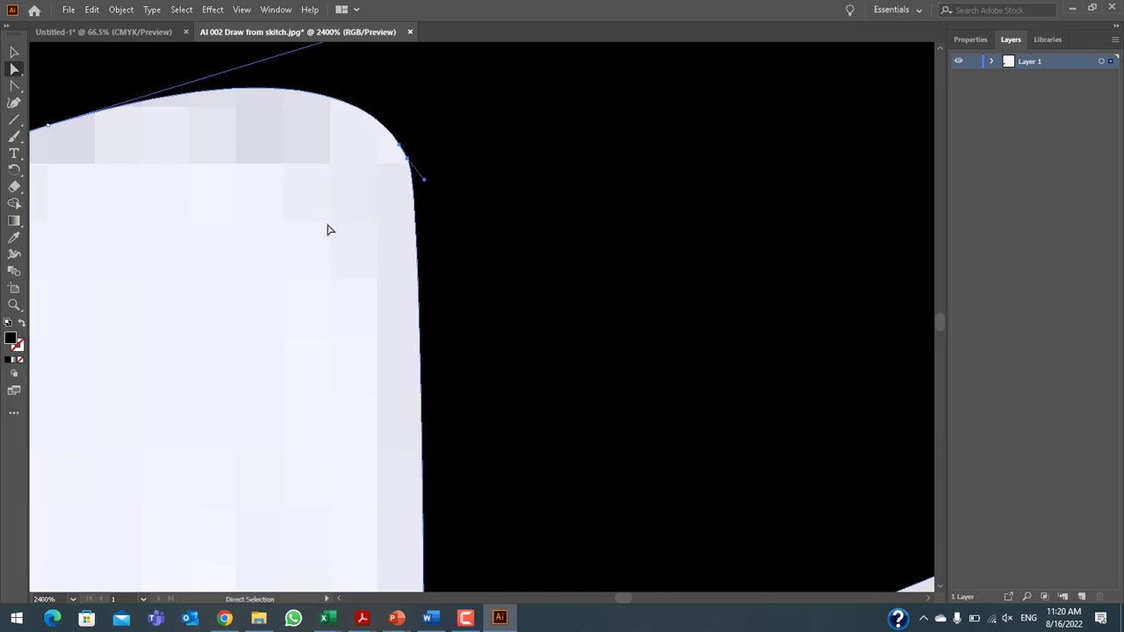
pyautogui.keyDown('alt'); pyautogui.scroll(-4, 327, 230); pyautogui.keyUp('alt')
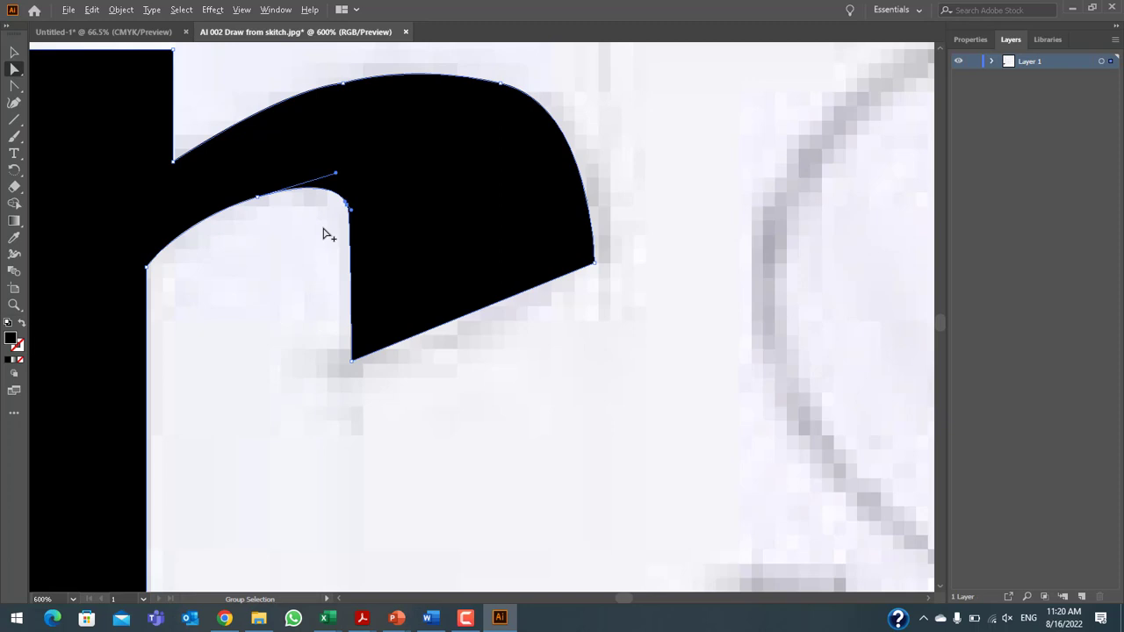
# Zoom out to 150% and deselect the r so the whole letter and sketch show
pyautogui.keyDown('alt'); pyautogui.scroll(-4, 327, 230); pyautogui.keyUp('alt')
pyautogui.click(355, 330)
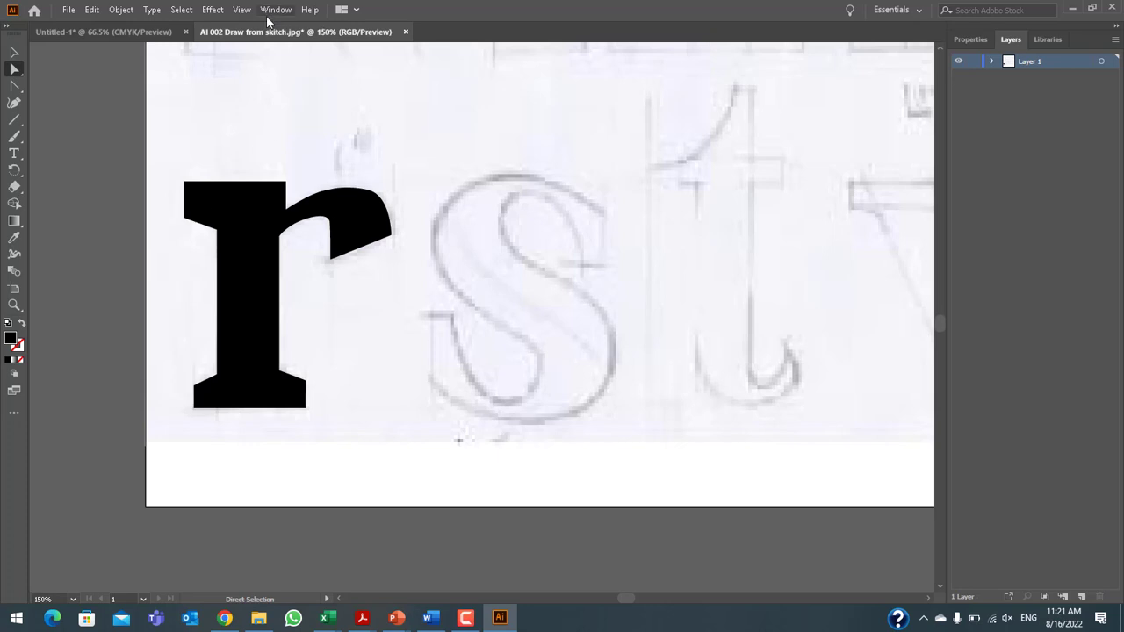
pyautogui.click(241, 10)
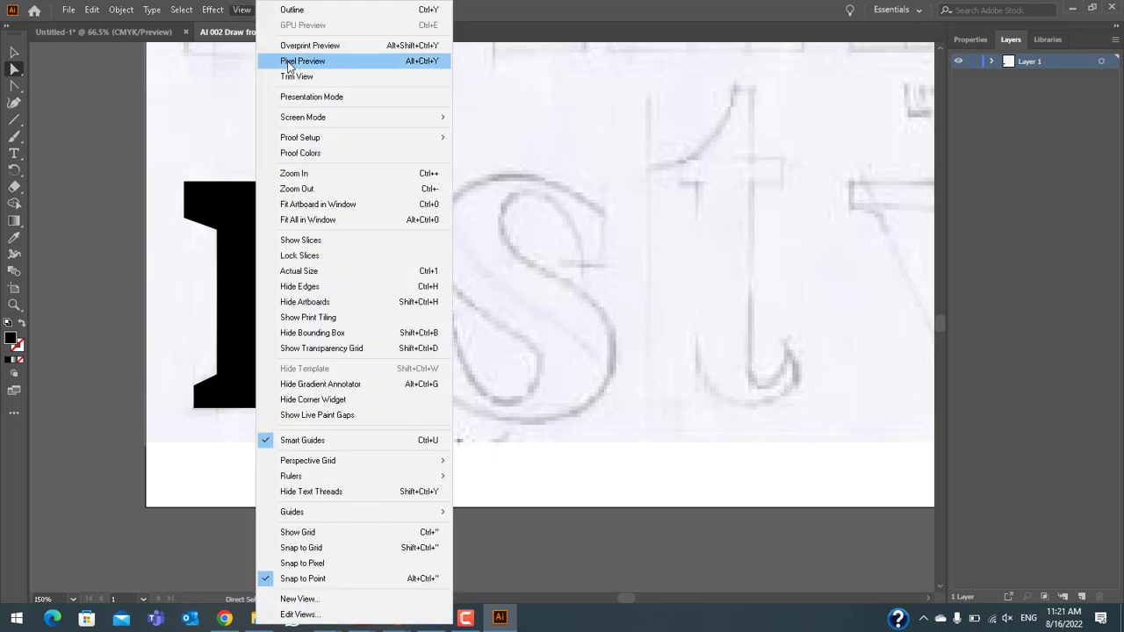
# Show rulers and place vertical guides on both edges of the r's stem
pyautogui.moveTo(291, 476)
pyautogui.click(490, 480)
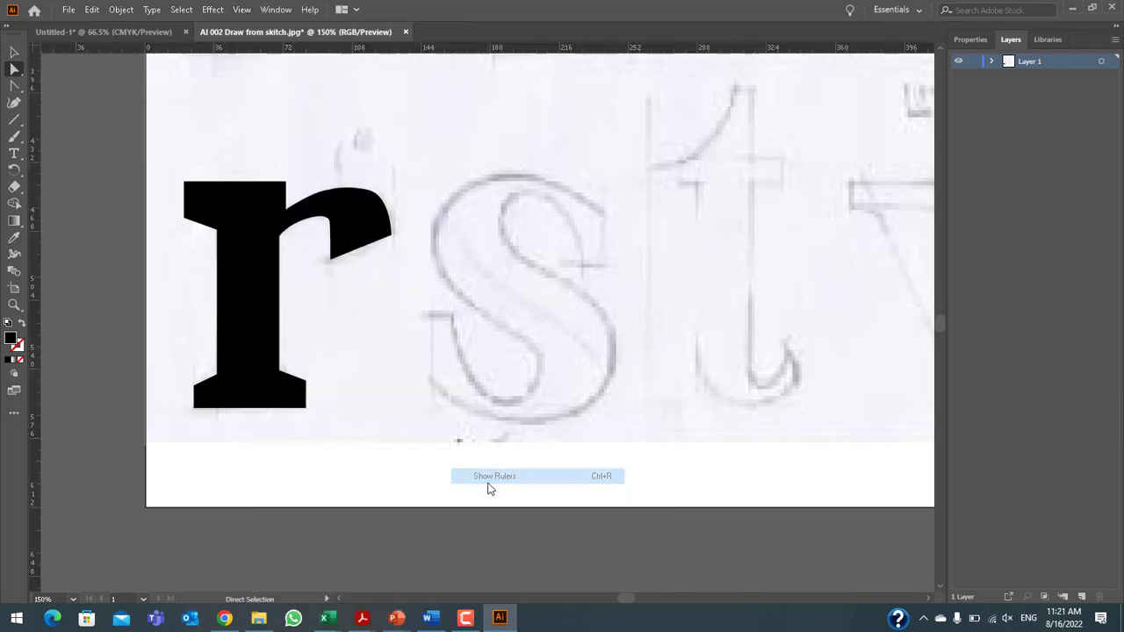
pyautogui.moveTo(35, 323); pyautogui.dragTo(194, 347)
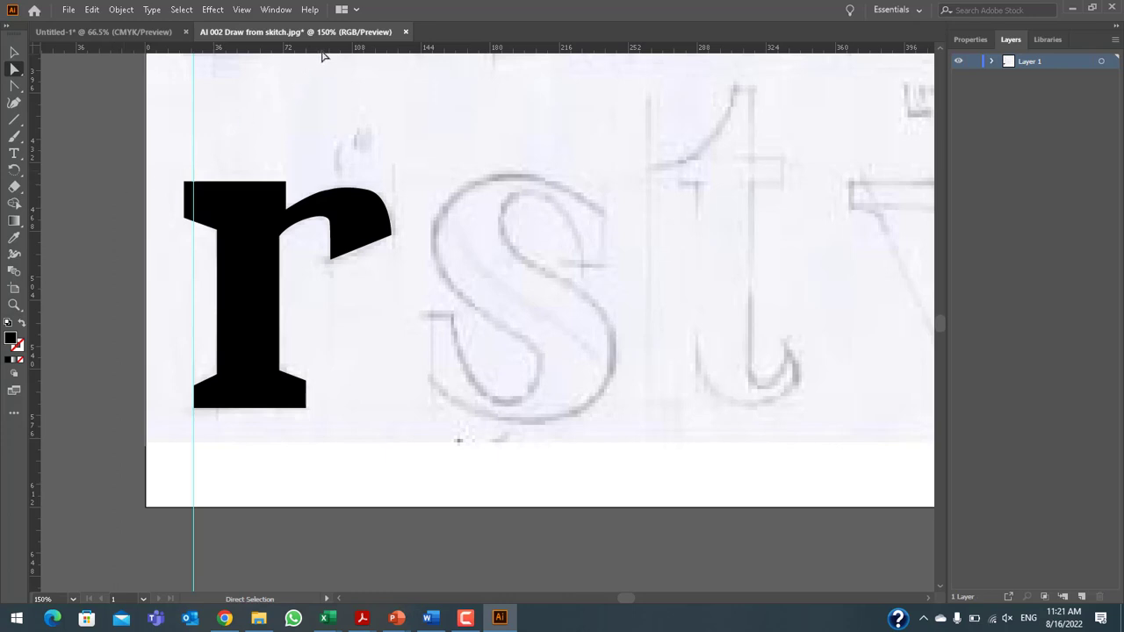
pyautogui.moveTo(36, 314); pyautogui.dragTo(286, 347)
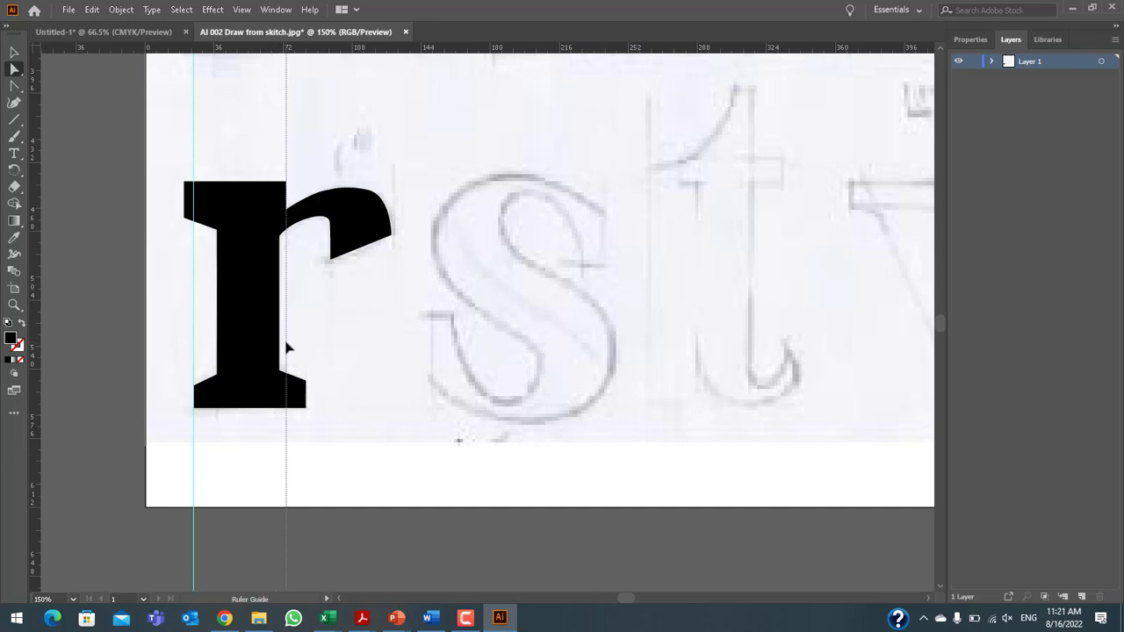
pyautogui.moveTo(286, 348); pyautogui.dragTo(287, 347)
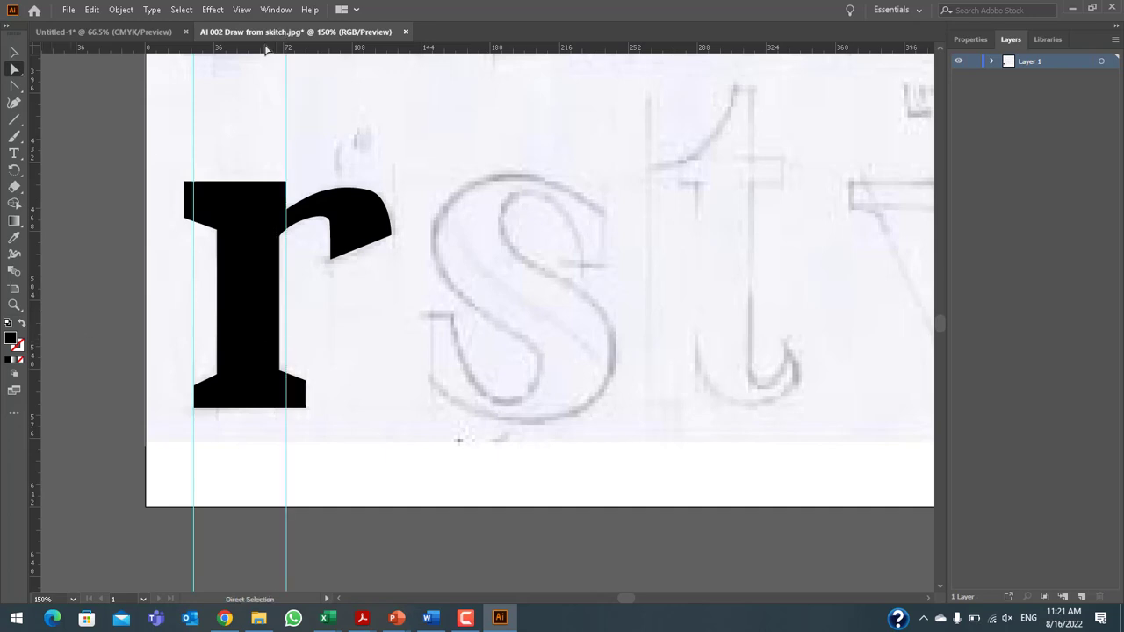
# Add horizontal guides at the r's top, the bottom serif's top edge and the baseline
pyautogui.moveTo(266, 50); pyautogui.dragTo(264, 181)
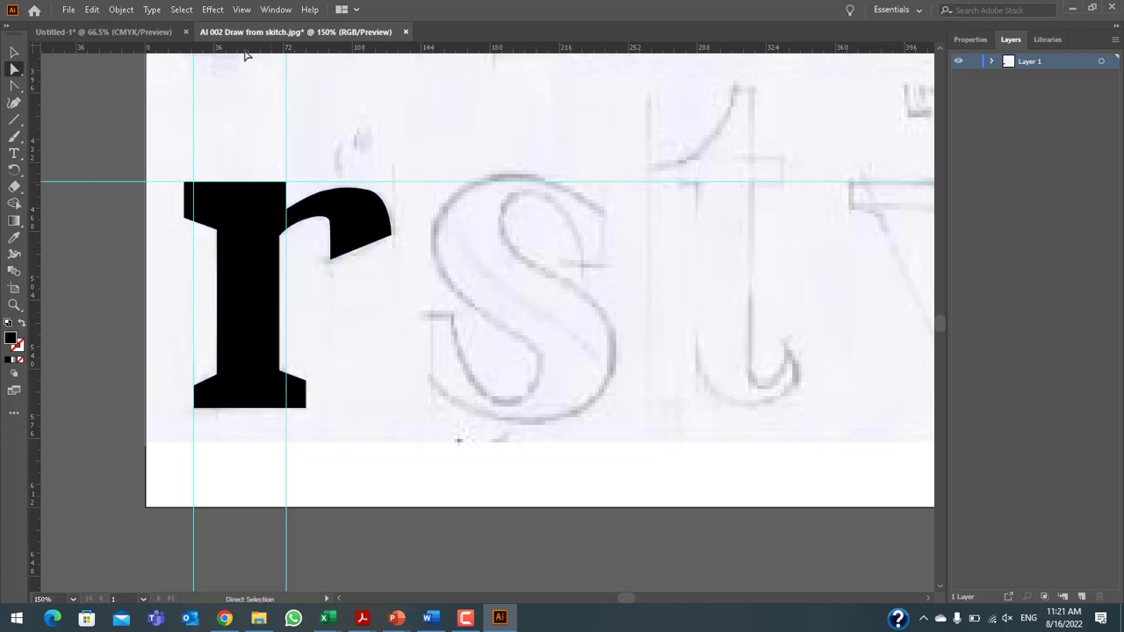
pyautogui.moveTo(246, 51)
pyautogui.mouseDown()
pyautogui.moveTo(268, 379)
pyautogui.moveTo(271, 369)
pyautogui.mouseUp()
pyautogui.moveTo(256, 51); pyautogui.dragTo(256, 413)
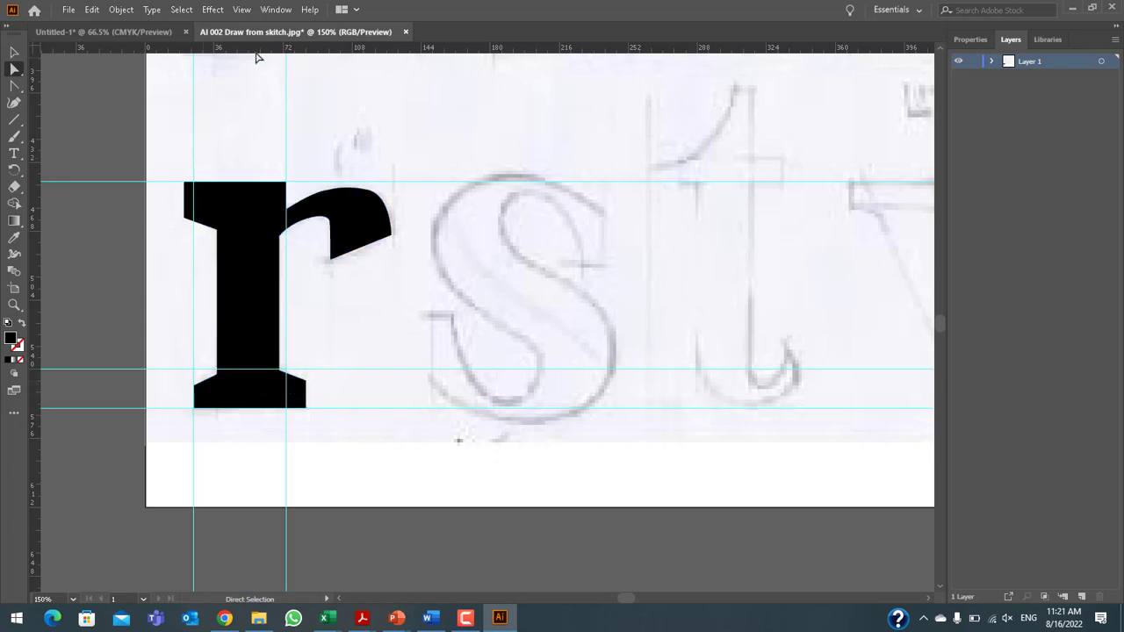
pyautogui.moveTo(259, 49)
pyautogui.mouseDown()
pyautogui.moveTo(293, 407)
pyautogui.moveTo(291, 386)
pyautogui.mouseUp()
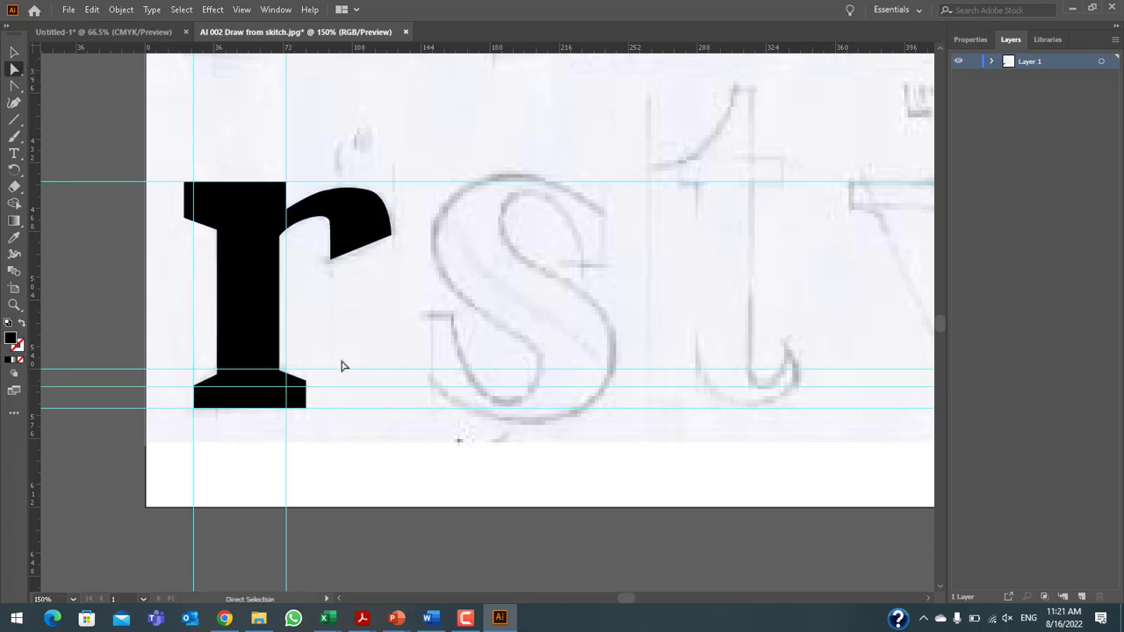
# Nudge the bottom serif and stem's right-edge points so the edges sit vertical on the guides
pyautogui.click(305, 383)
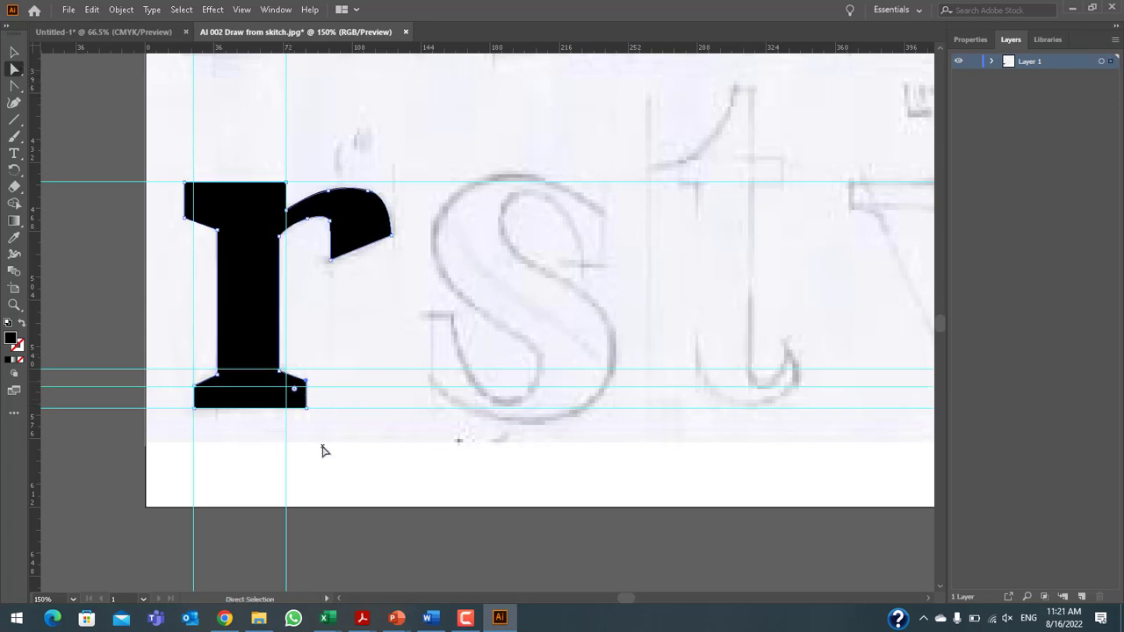
pyautogui.press('Down')
pyautogui.press('Down')
pyautogui.press('Down')
pyautogui.press('Down')
pyautogui.press('Down')
pyautogui.click(282, 238)
pyautogui.press('Right')
pyautogui.press('Right')
pyautogui.press('Right')
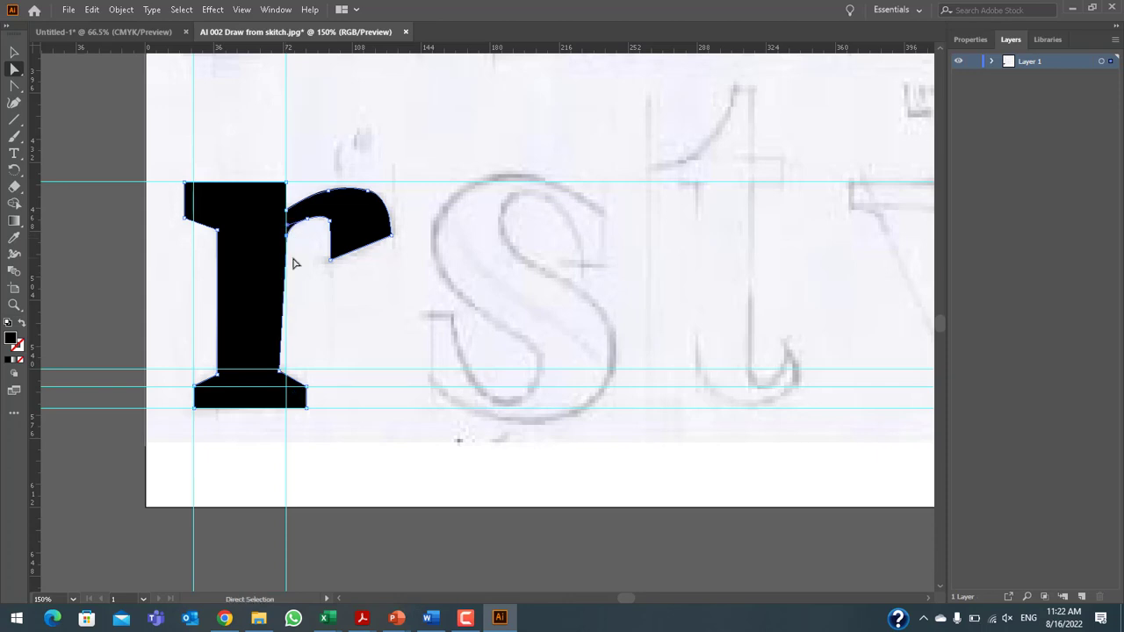
pyautogui.click(294, 263)
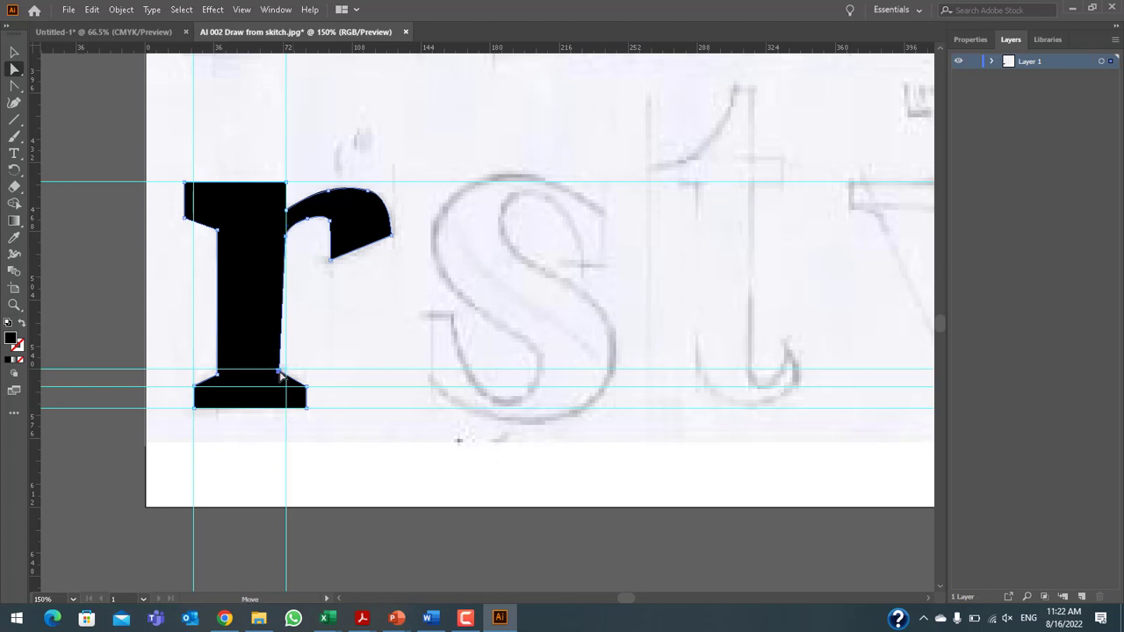
pyautogui.click(280, 372)
pyautogui.press('Right')
pyautogui.press('Right')
pyautogui.press('Right')
pyautogui.press('Right')
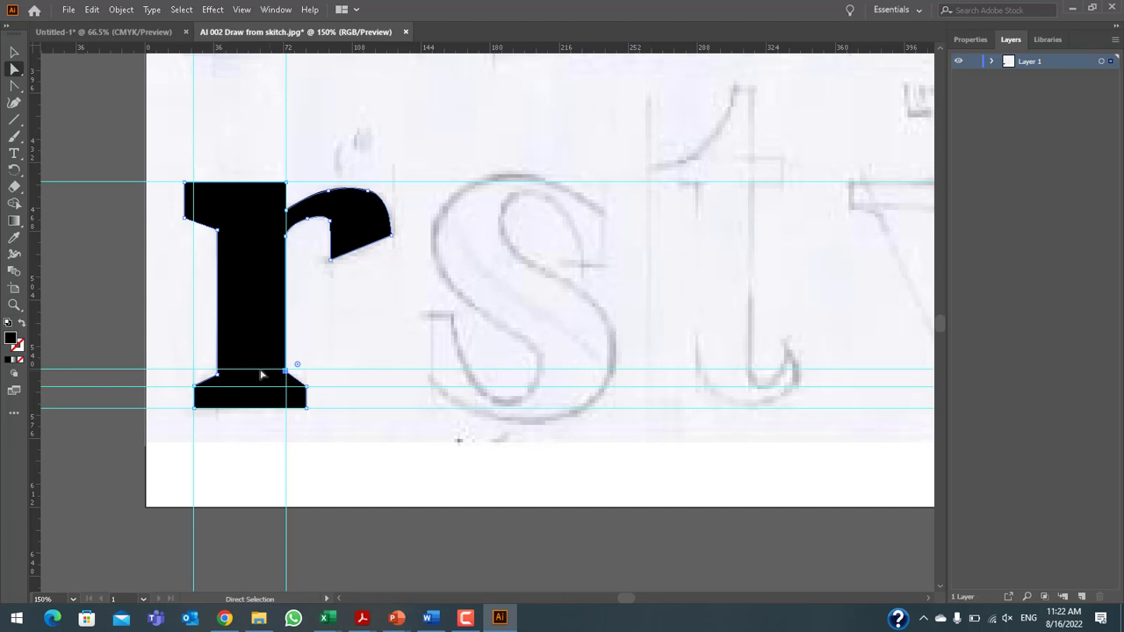
pyautogui.click(217, 374)
pyautogui.moveTo(217, 374); pyautogui.dragTo(217, 369)
# Align the top-left points to the vertical guide and the top serif's underside to a new guide
pyautogui.click(186, 219)
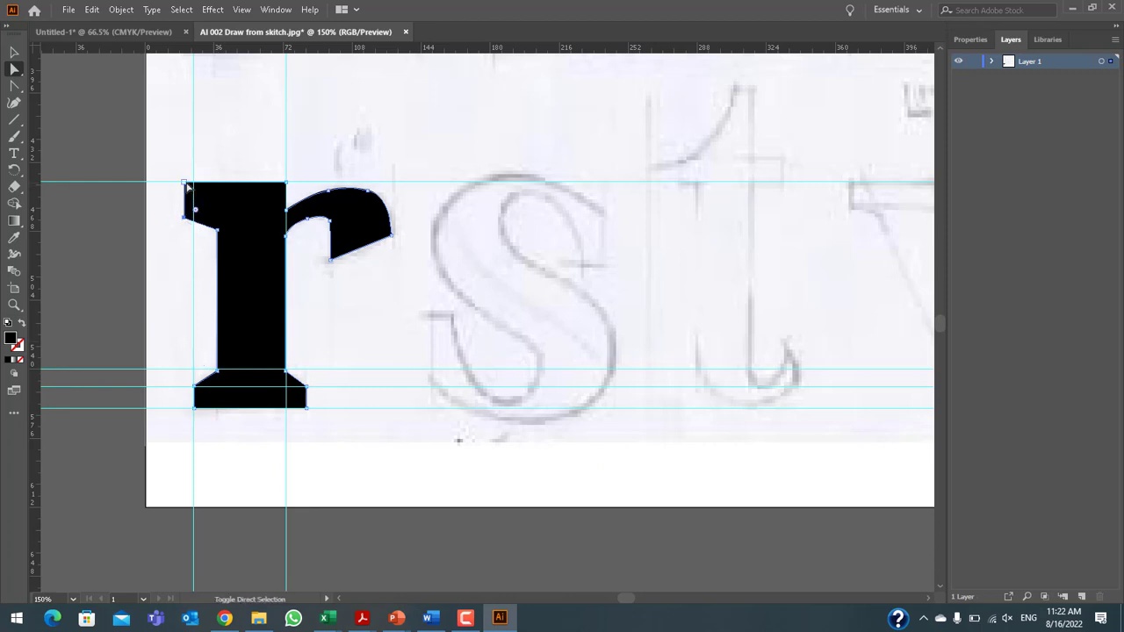
pyautogui.click(185, 183)
pyautogui.moveTo(184, 183); pyautogui.dragTo(194, 182)
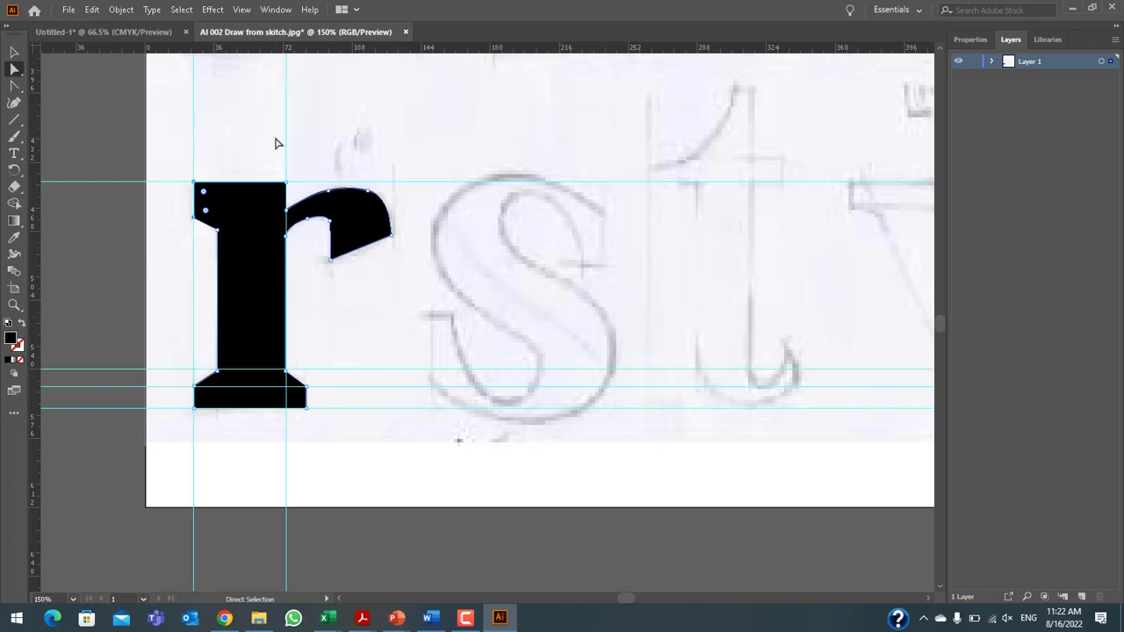
pyautogui.moveTo(272, 49); pyautogui.dragTo(277, 235)
pyautogui.click(216, 230)
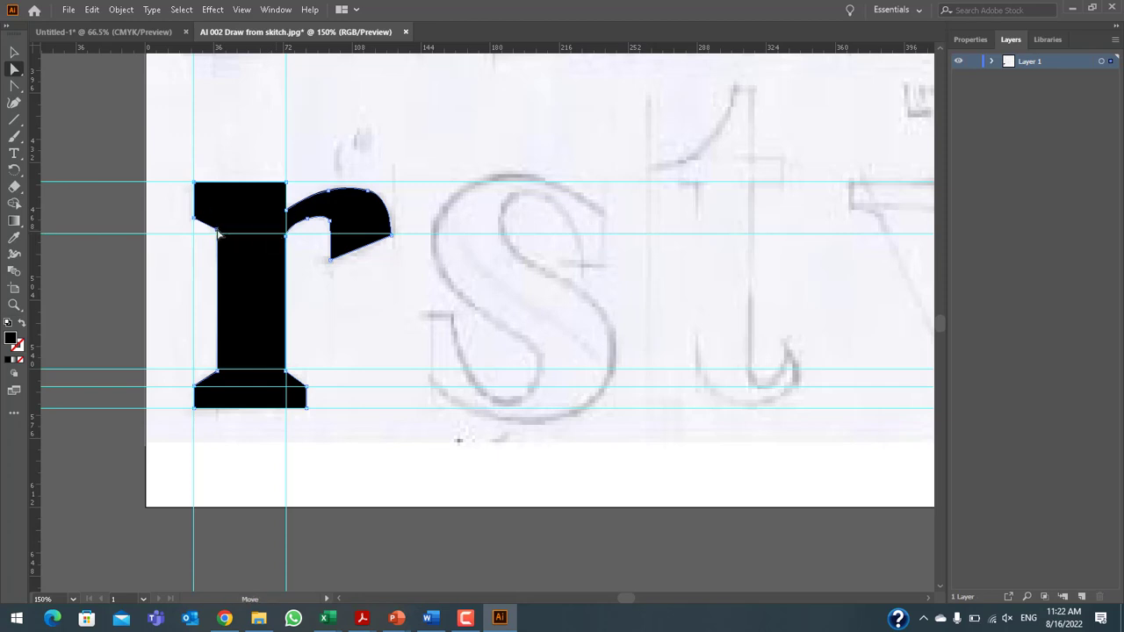
pyautogui.press('Down')
pyautogui.press('Down')
pyautogui.press('Down')
# Deselect the r, hide all guides, and zoom to 100%
pyautogui.click(241, 12)
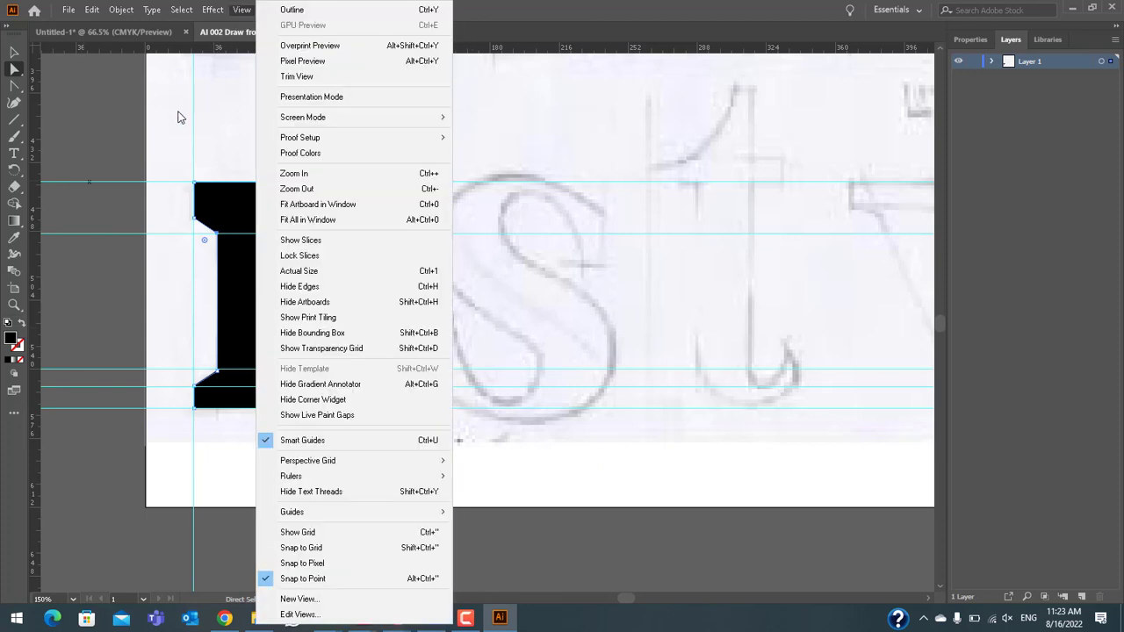
pyautogui.click(184, 141)
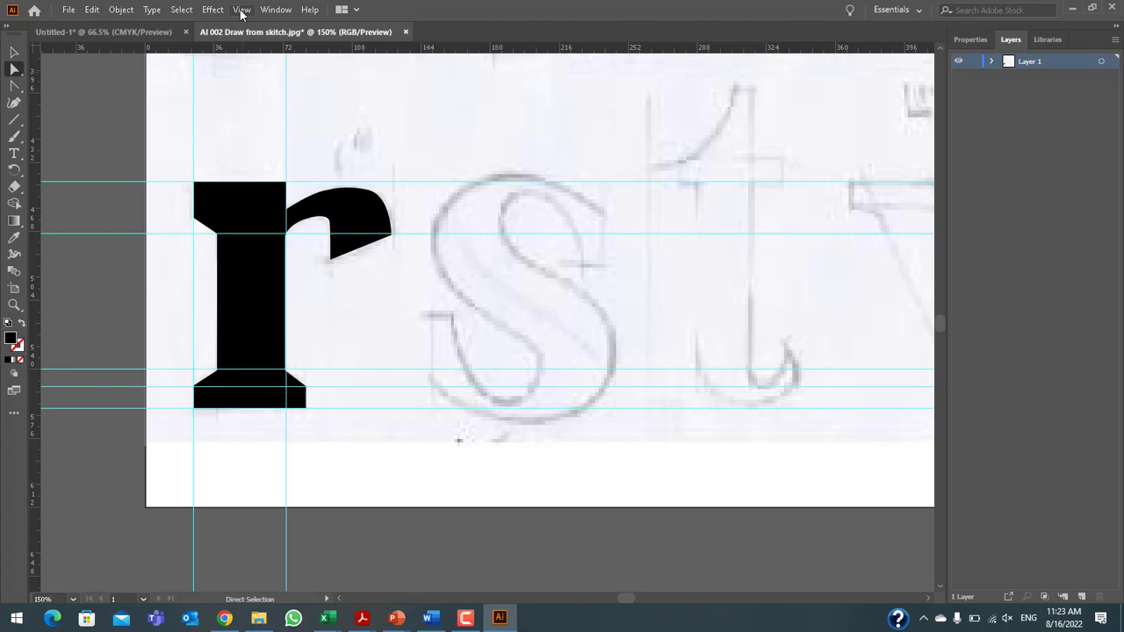
pyautogui.click(240, 10)
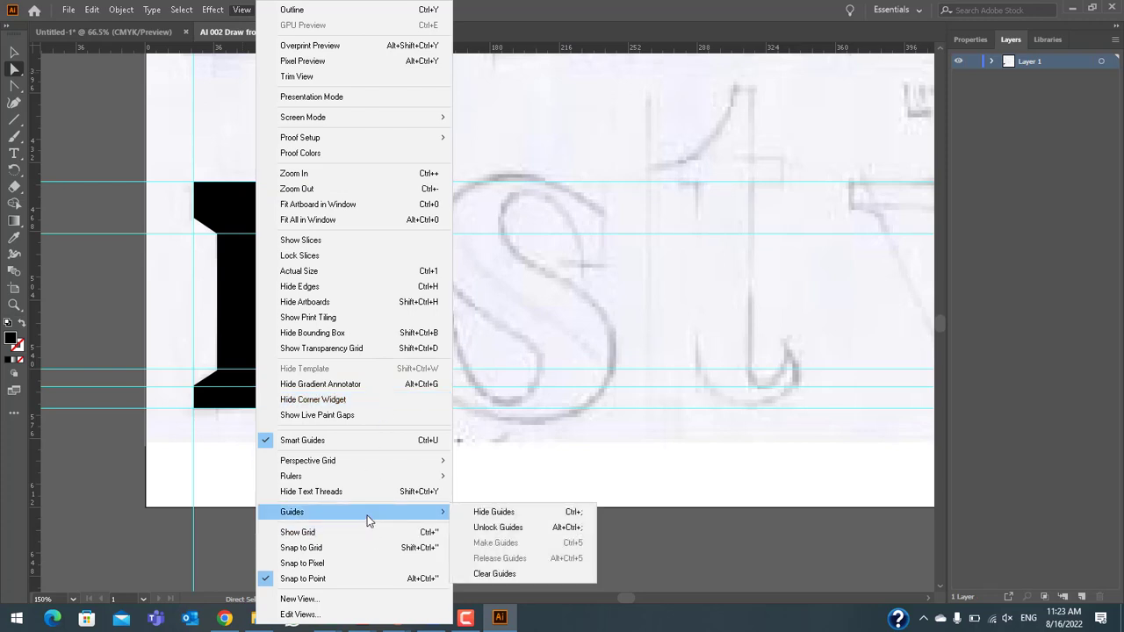
pyautogui.moveTo(292, 512)
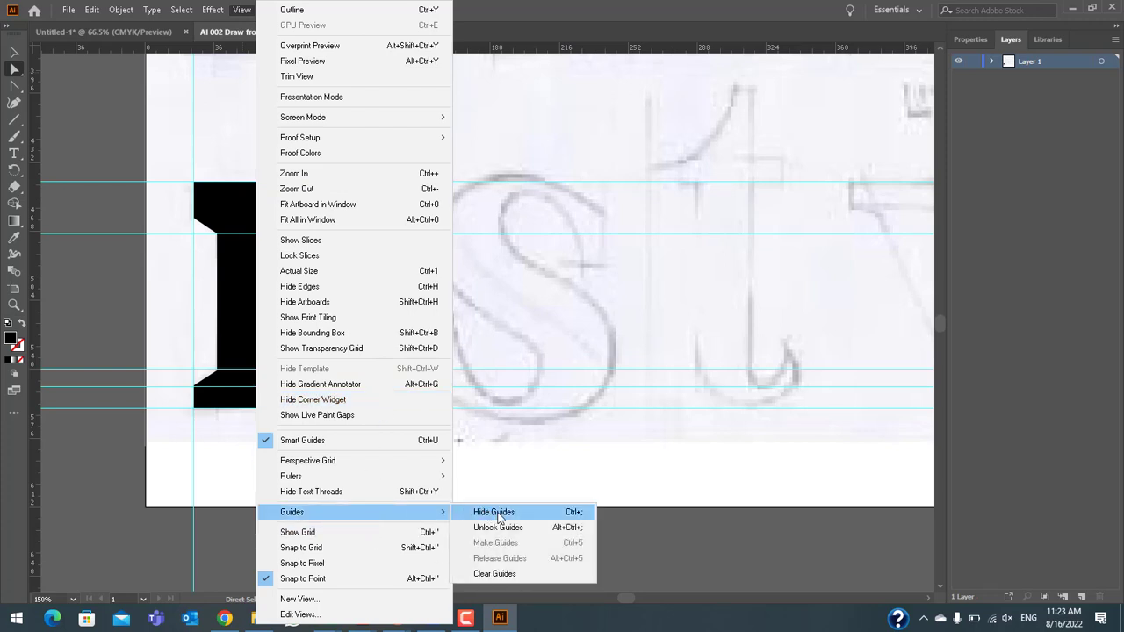
pyautogui.click(499, 515)
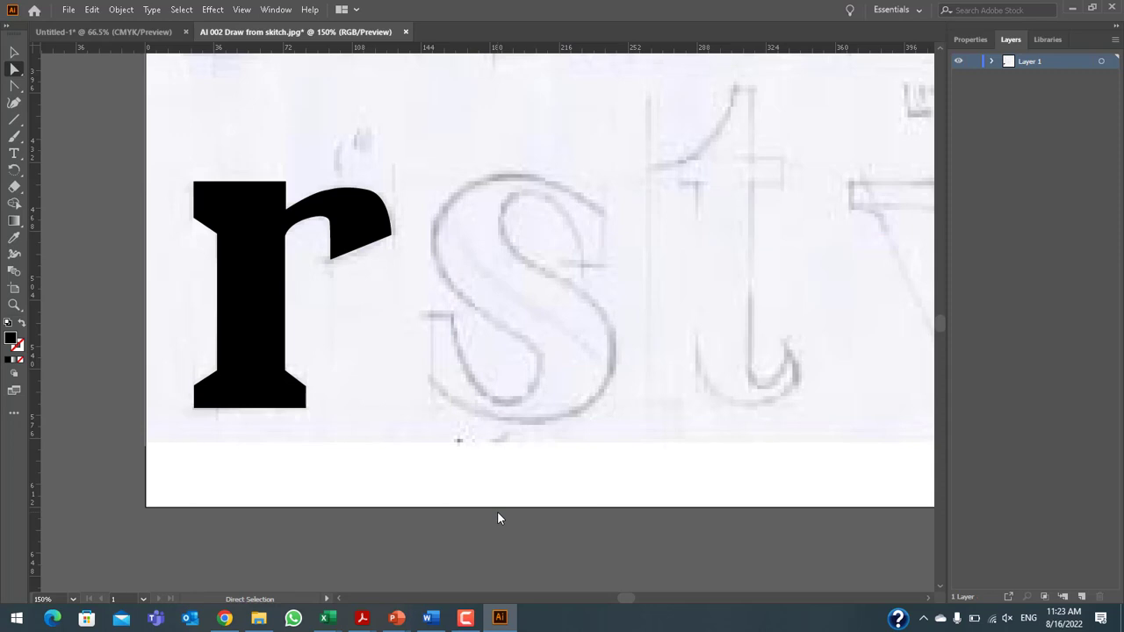
pyautogui.scroll(-5, 322, 364)
pyautogui.scroll(5, 321, 367)
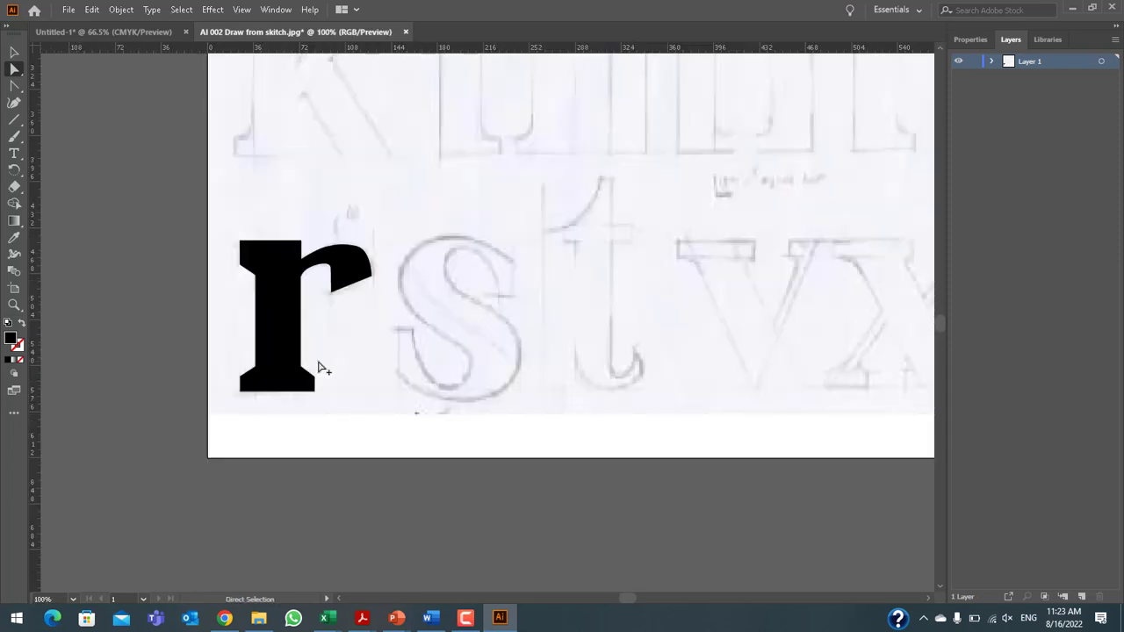